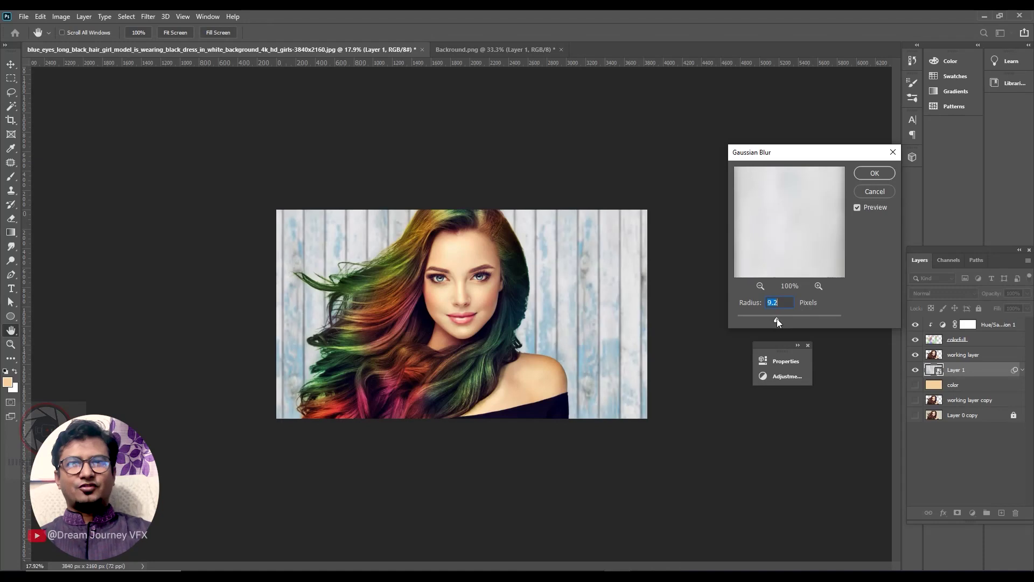
Apply a 30 px Gaussian Blur to the backdrop, then shrink the brush and pick the plain Eraser.
{"action": "left_click_drag", "start_coordinate": [780, 318], "coordinate": [787, 318]}
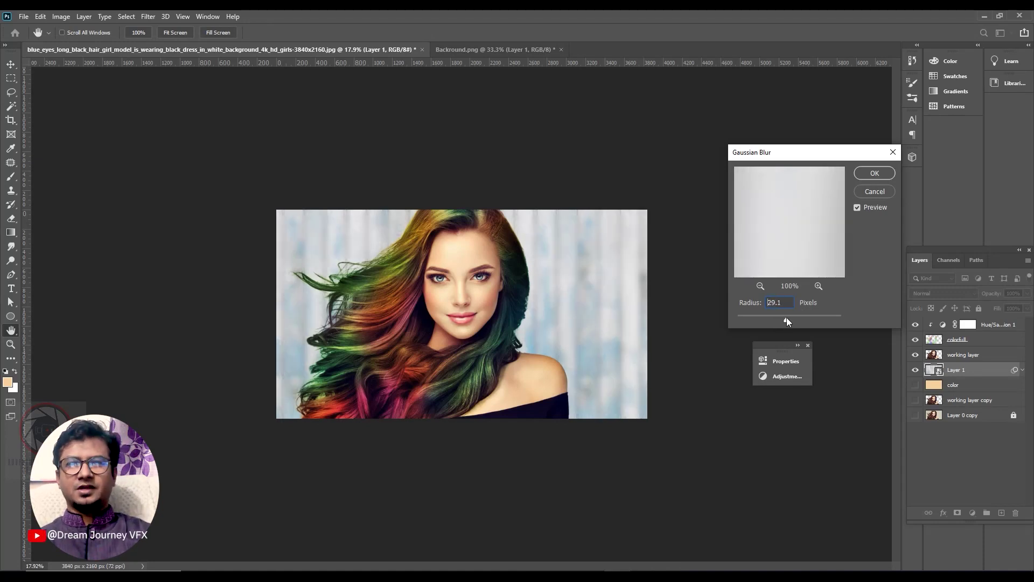
{"action": "left_click", "coordinate": [874, 173]}
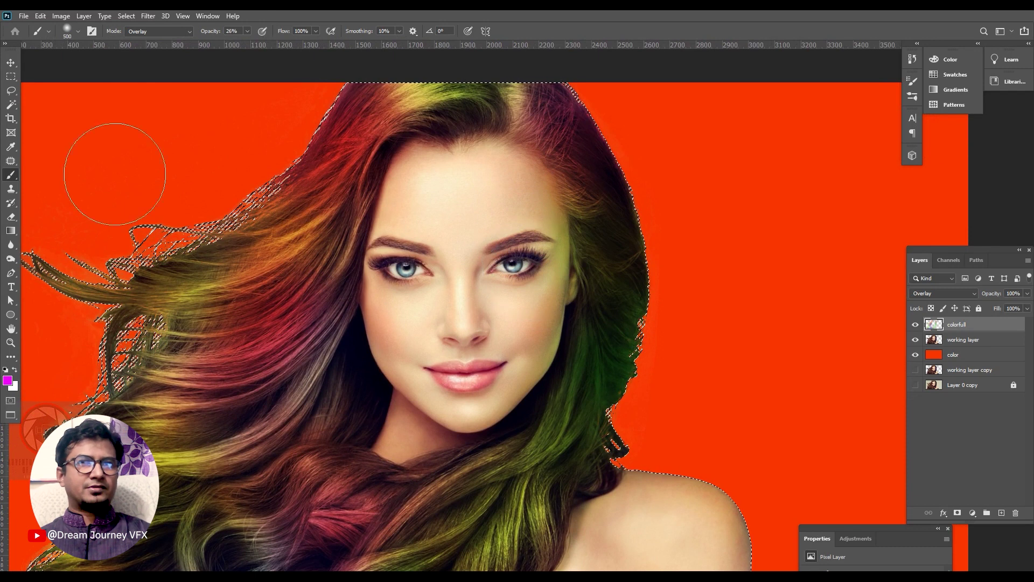
{"action": "key", "text": "bracketleft"}
{"action": "key", "text": "bracketleft"}
{"action": "key", "text": "bracketleft"}
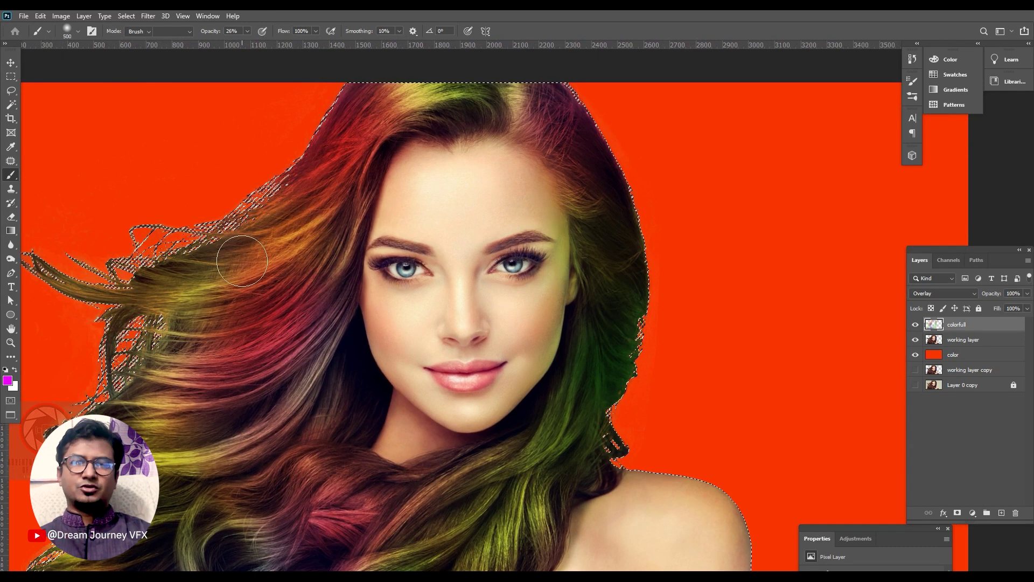
{"action": "left_click", "coordinate": [11, 216]}
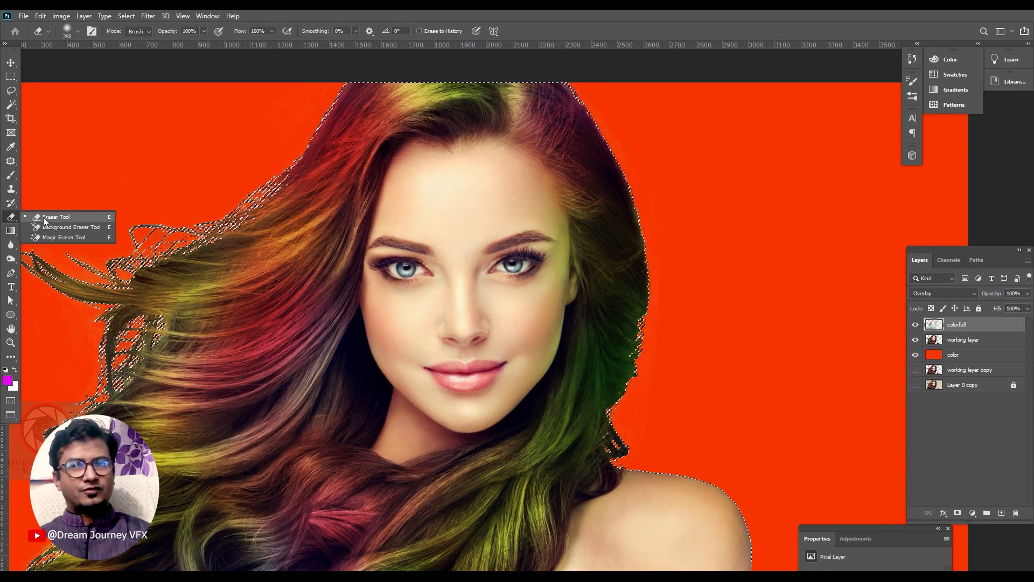
{"action": "left_click", "coordinate": [55, 217]}
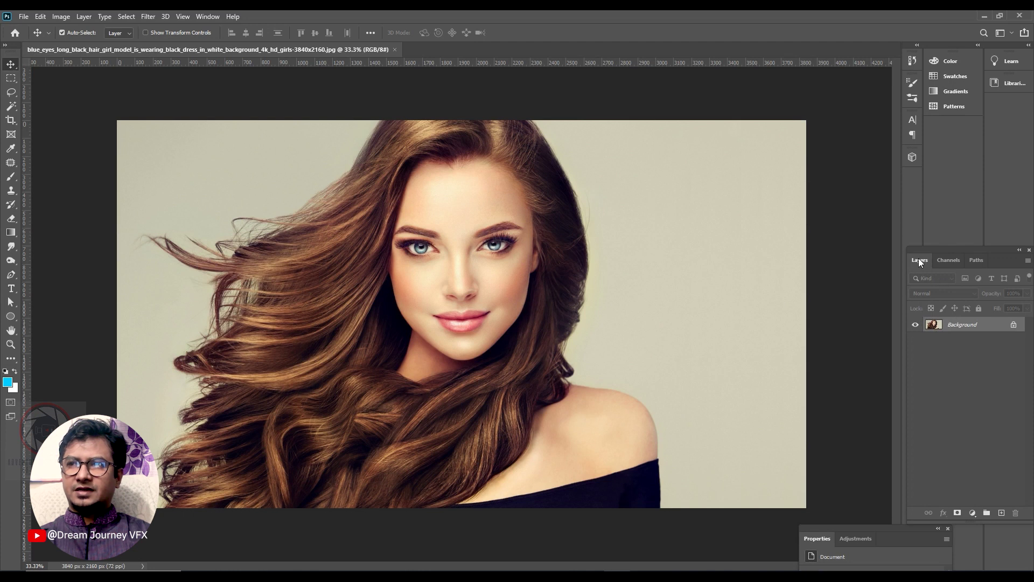
Convert the Background into an editable Layer 0 and check its visibility.
{"action": "double_click", "coordinate": [935, 325]}
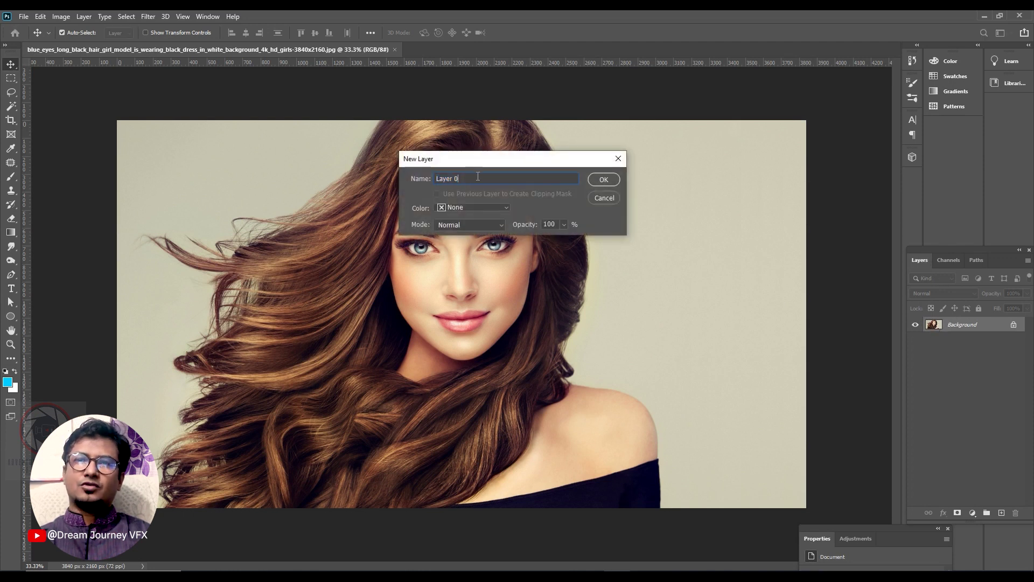
{"action": "left_click", "coordinate": [604, 180]}
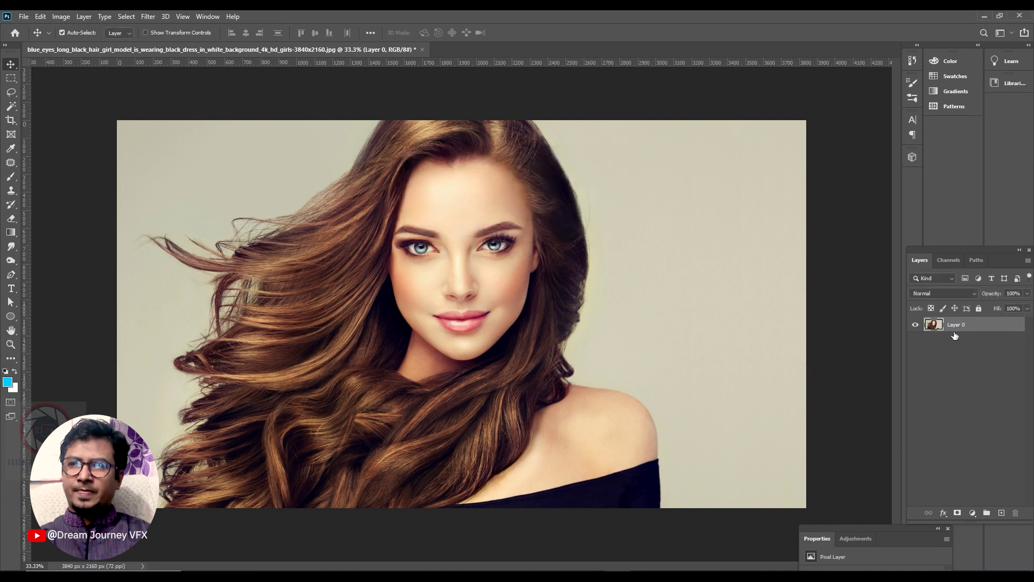
{"action": "left_click", "coordinate": [915, 325]}
{"action": "left_click", "coordinate": [915, 326]}
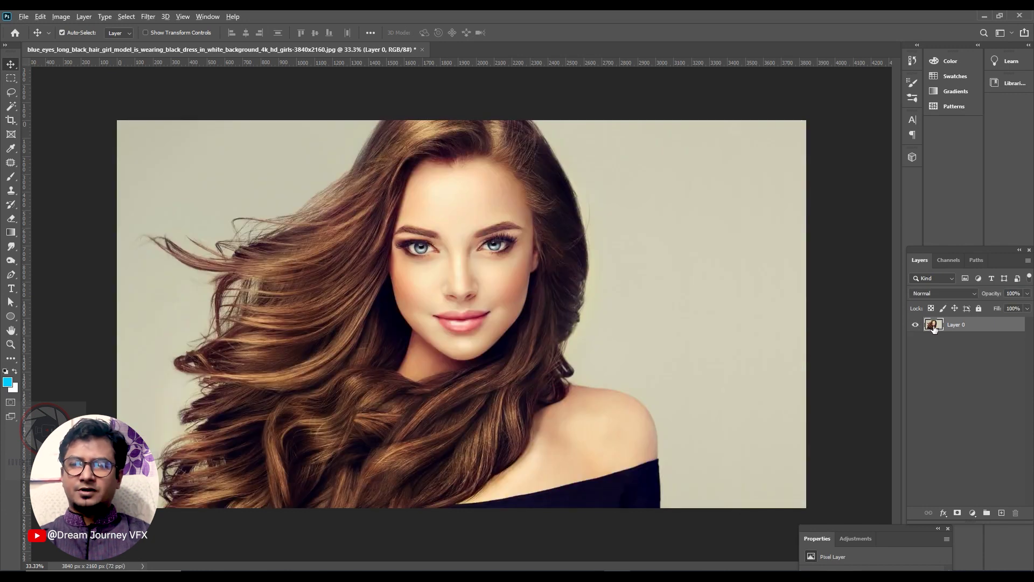
Duplicate Layer 0 as a backup copy and lock it.
{"action": "left_click_drag", "start_coordinate": [934, 328], "coordinate": [949, 365]}
{"action": "left_click", "coordinate": [916, 340]}
{"action": "left_click", "coordinate": [915, 340]}
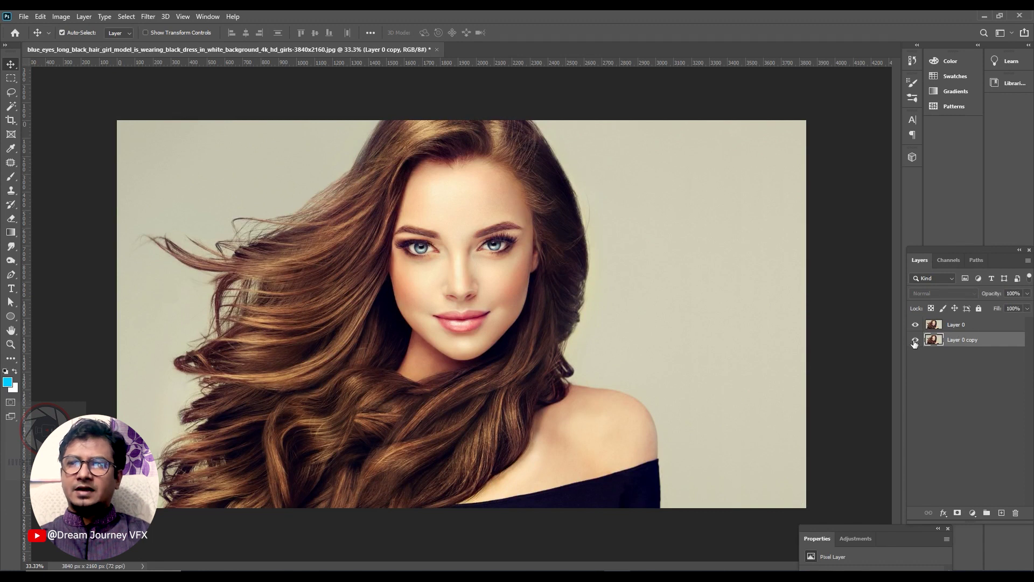
{"action": "left_click", "coordinate": [979, 308]}
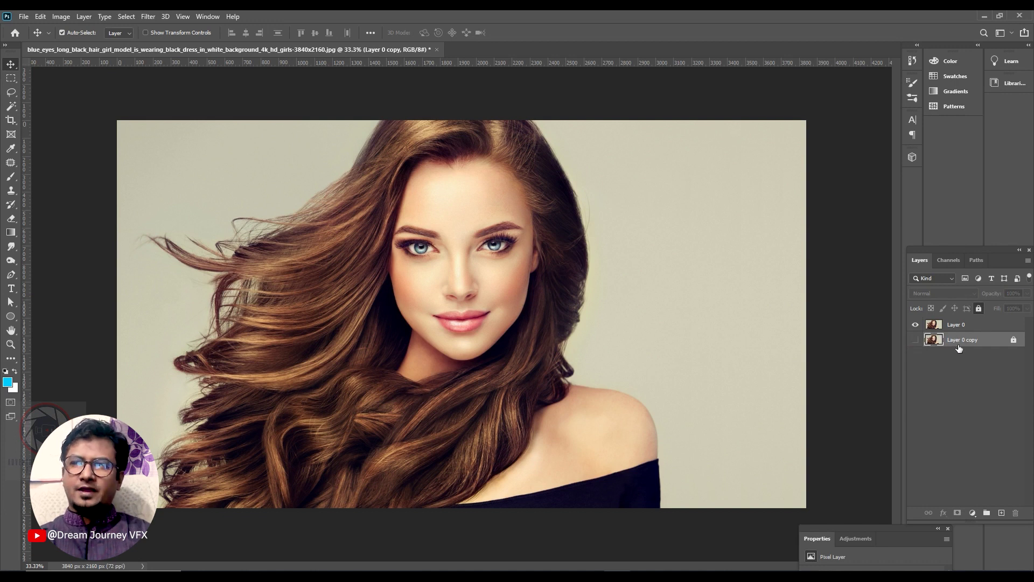
Rename Layer 0 to 'working layer'.
{"action": "left_click", "coordinate": [935, 326]}
{"action": "double_click", "coordinate": [952, 325]}
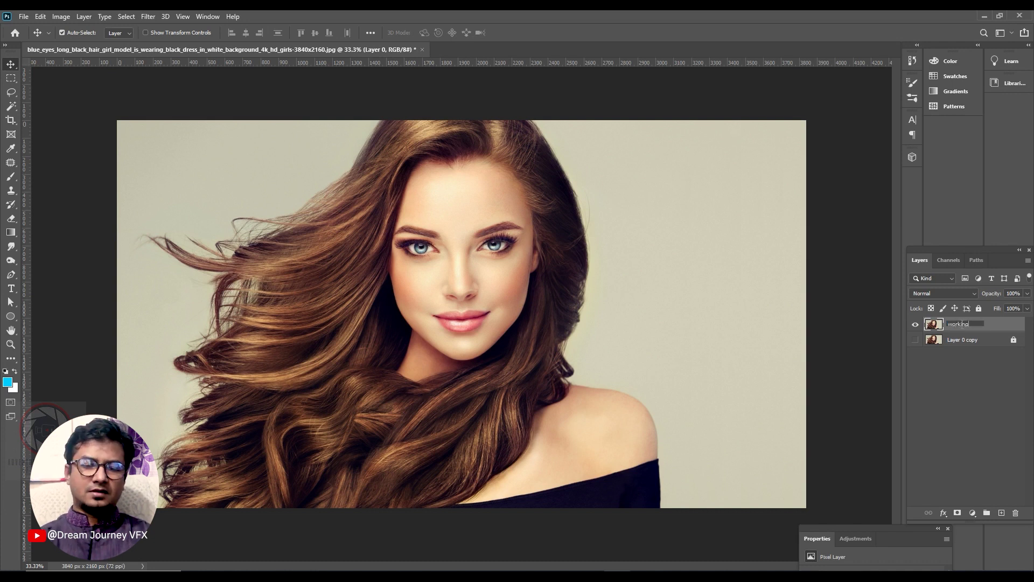
{"action": "type", "text": "r"}
{"action": "key", "text": "Return"}
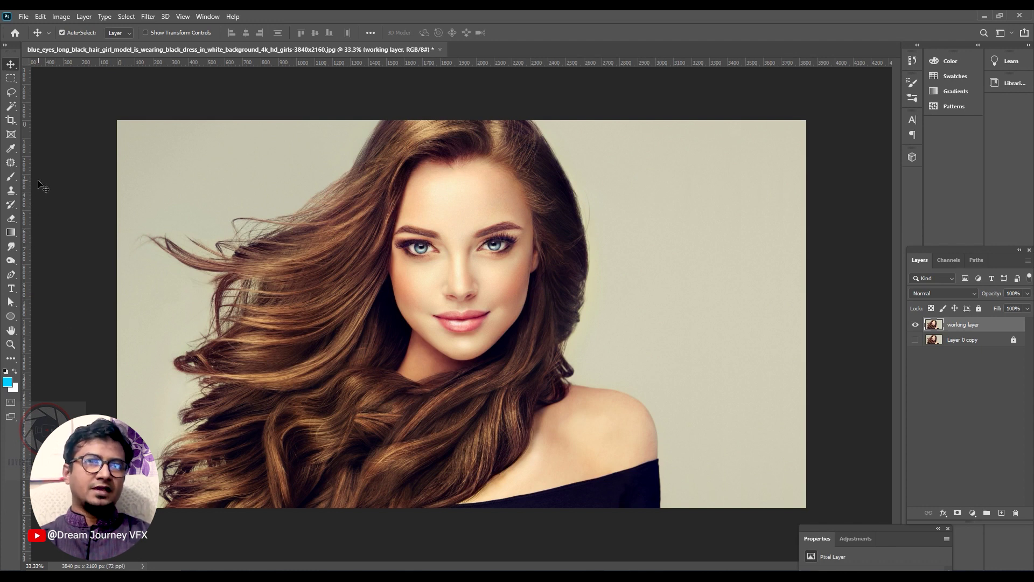
Choose the Background Eraser with Discontiguous limits and 21% tolerance, then fit the image on screen.
{"action": "key", "text": "e"}
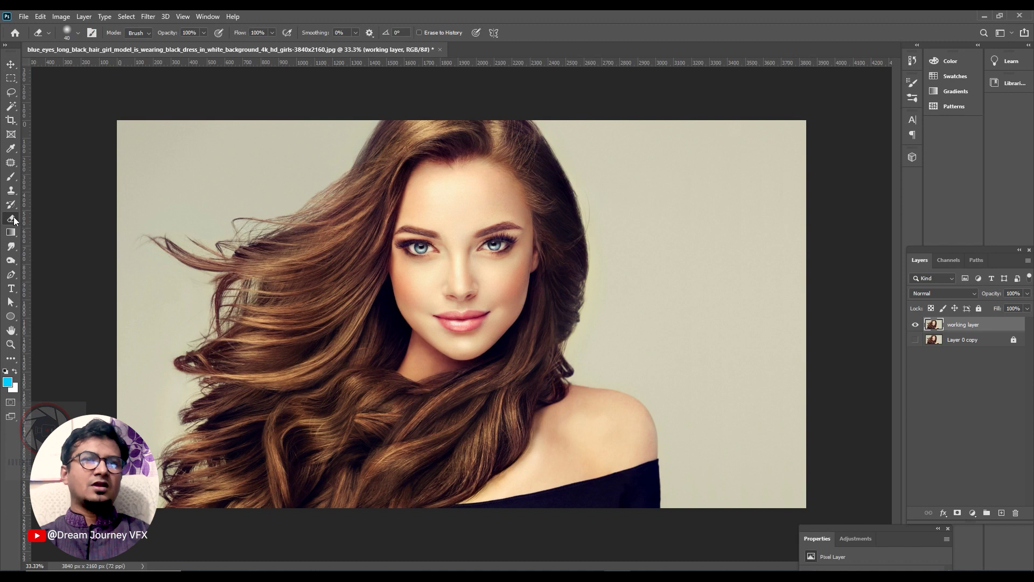
{"action": "right_click", "coordinate": [12, 219]}
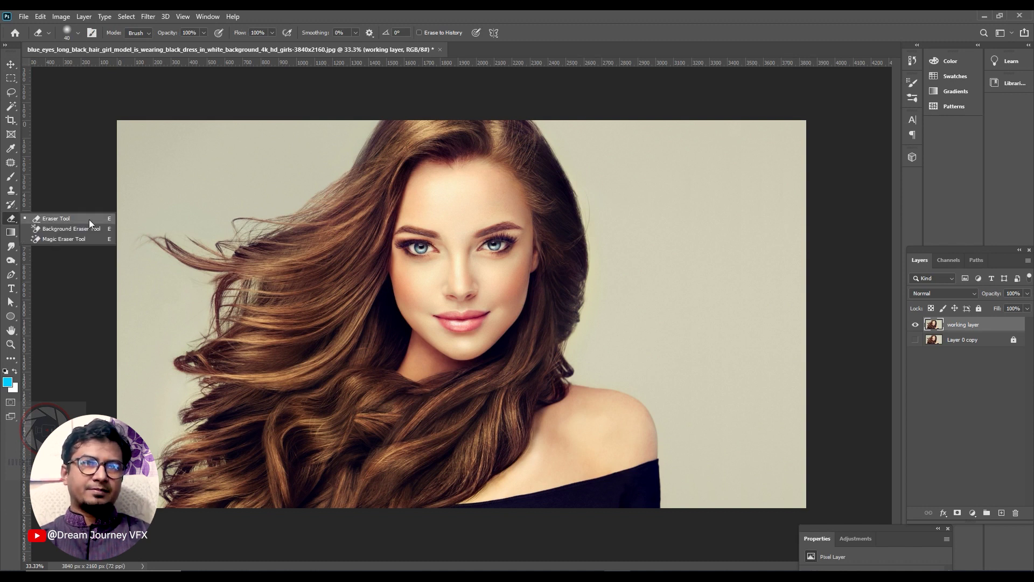
{"action": "left_click", "coordinate": [58, 230]}
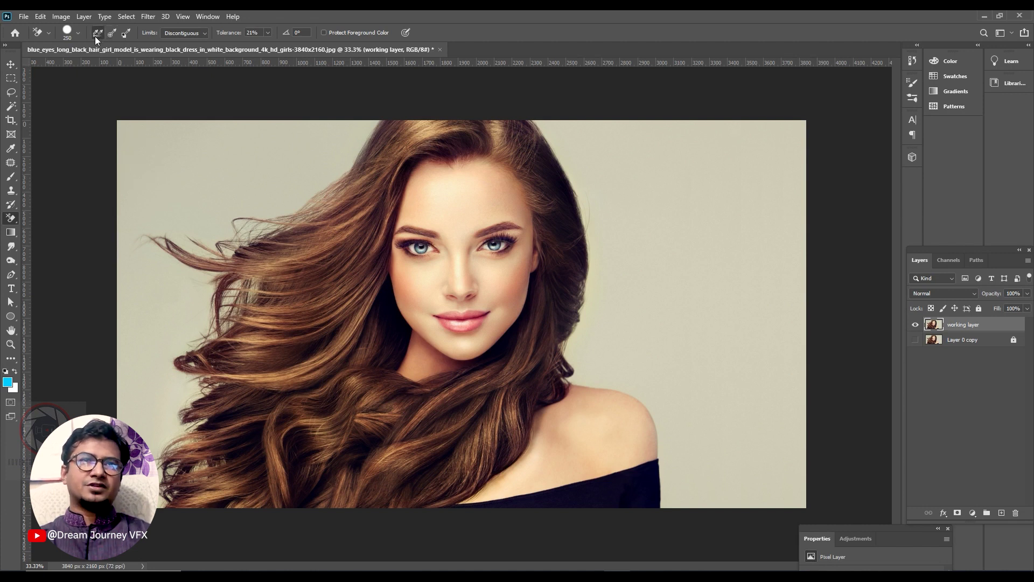
{"action": "left_click", "coordinate": [182, 32]}
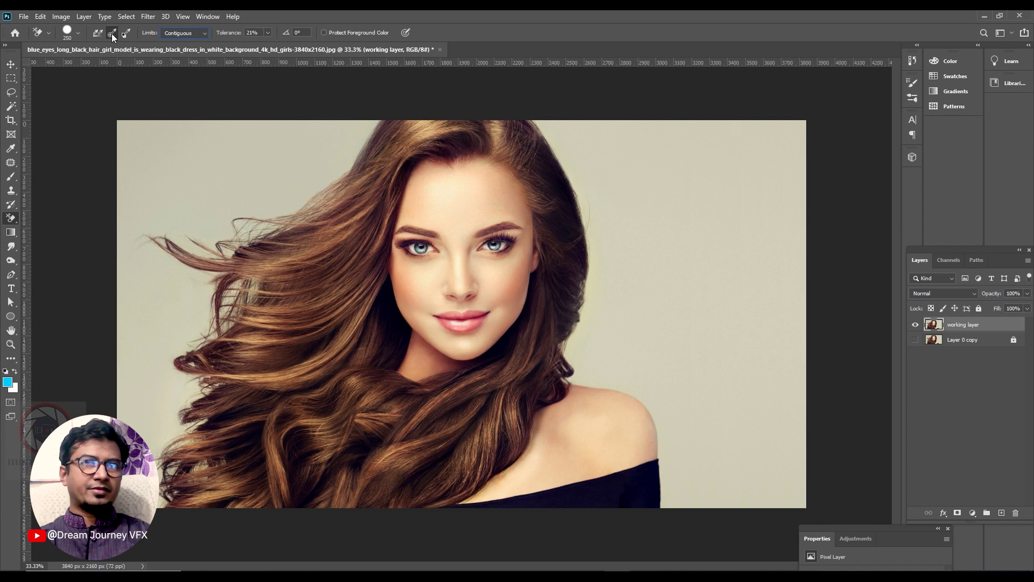
{"action": "left_click", "coordinate": [186, 31]}
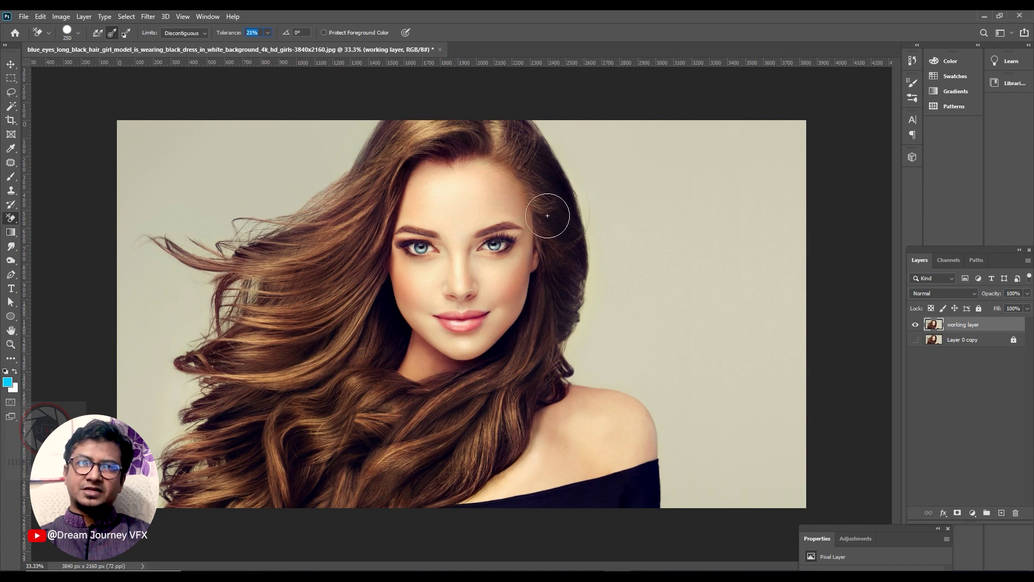
{"action": "mouse_move", "coordinate": [538, 215]}
{"action": "left_mouse_down"}
{"action": "mouse_move", "coordinate": [582, 279]}
{"action": "mouse_move", "coordinate": [554, 261]}
{"action": "mouse_move", "coordinate": [567, 199]}
{"action": "left_mouse_up"}
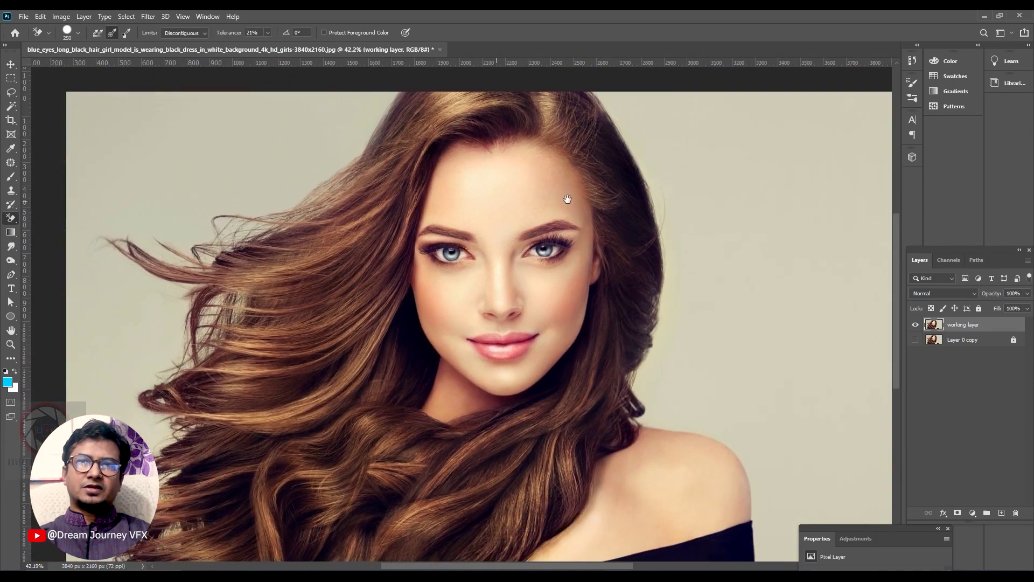
{"action": "key", "text": "ctrl+0"}
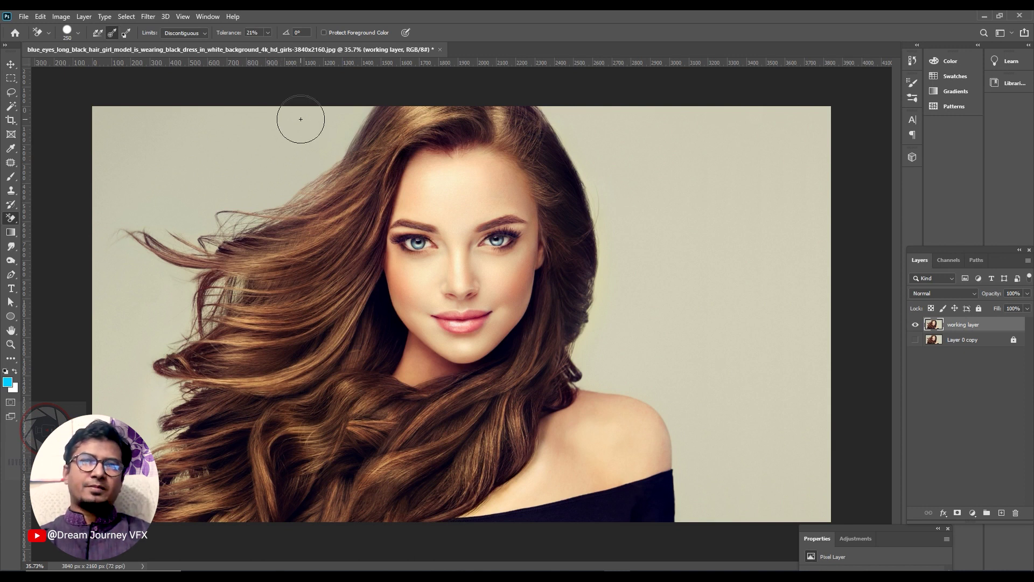
Erase the backdrop above-left of the hair, undoing an over-aggressive higher-tolerance pass.
{"action": "mouse_move", "coordinate": [267, 131]}
{"action": "left_mouse_down"}
{"action": "mouse_move", "coordinate": [150, 189]}
{"action": "mouse_move", "coordinate": [272, 180]}
{"action": "mouse_move", "coordinate": [303, 223]}
{"action": "mouse_move", "coordinate": [183, 237]}
{"action": "mouse_move", "coordinate": [334, 130]}
{"action": "mouse_move", "coordinate": [278, 145]}
{"action": "mouse_move", "coordinate": [202, 223]}
{"action": "mouse_move", "coordinate": [226, 237]}
{"action": "mouse_move", "coordinate": [167, 224]}
{"action": "mouse_move", "coordinate": [153, 202]}
{"action": "mouse_move", "coordinate": [242, 226]}
{"action": "mouse_move", "coordinate": [185, 145]}
{"action": "mouse_move", "coordinate": [115, 196]}
{"action": "mouse_move", "coordinate": [169, 288]}
{"action": "mouse_move", "coordinate": [237, 274]}
{"action": "mouse_move", "coordinate": [162, 377]}
{"action": "mouse_move", "coordinate": [186, 397]}
{"action": "mouse_move", "coordinate": [162, 425]}
{"action": "mouse_move", "coordinate": [162, 447]}
{"action": "mouse_move", "coordinate": [123, 337]}
{"action": "mouse_move", "coordinate": [134, 458]}
{"action": "left_mouse_up"}
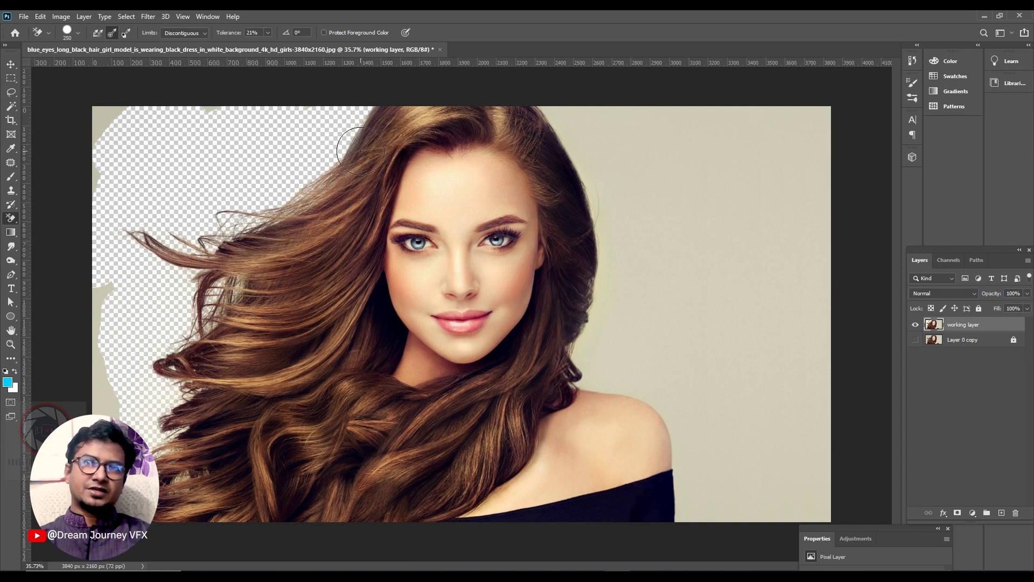
{"action": "left_click", "coordinate": [268, 32]}
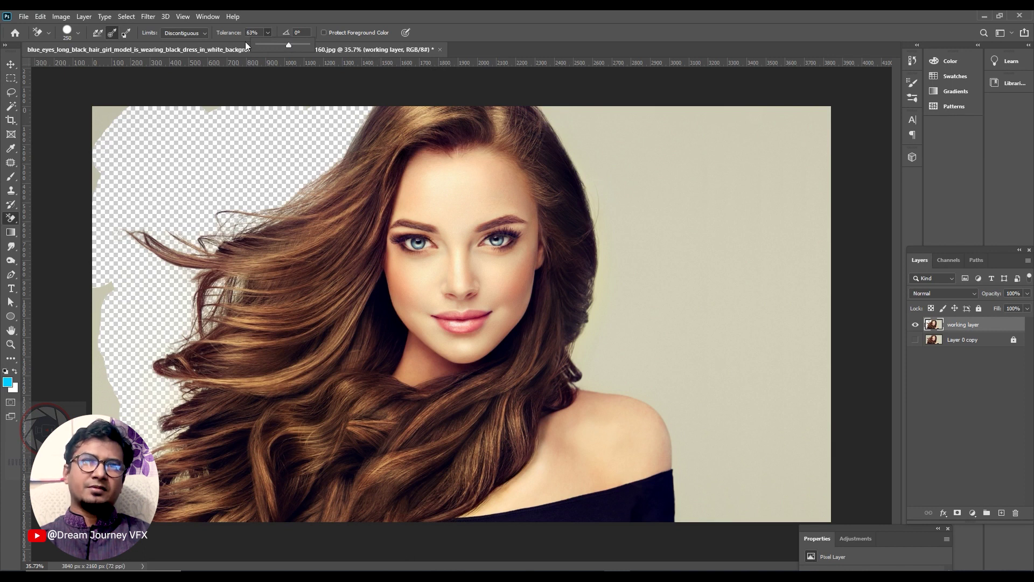
{"action": "mouse_move", "coordinate": [630, 154]}
{"action": "left_mouse_down"}
{"action": "mouse_move", "coordinate": [551, 122]}
{"action": "mouse_move", "coordinate": [385, 132]}
{"action": "mouse_move", "coordinate": [357, 158]}
{"action": "left_mouse_up"}
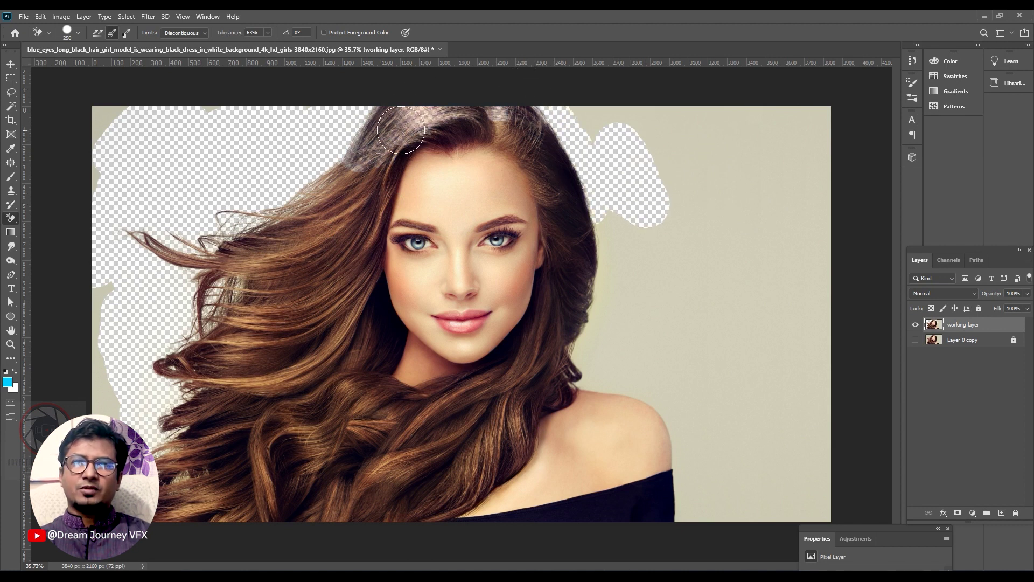
{"action": "key", "text": "ctrl+z"}
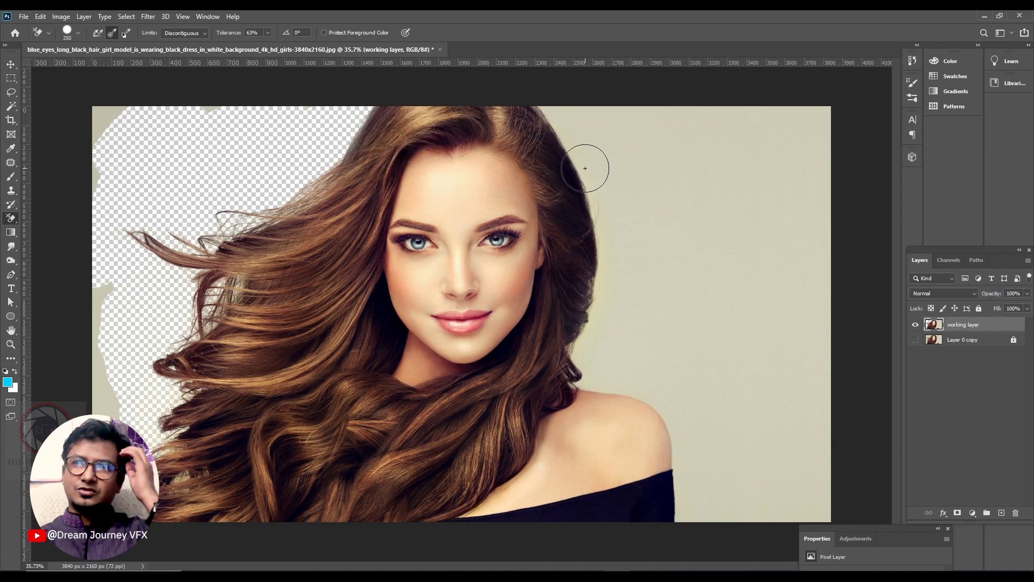
At 25% tolerance, erase backdrop near the lower-left hair edge and in a band right of the hair.
{"action": "left_click", "coordinate": [251, 32]}
{"action": "type", "text": "25"}
{"action": "key", "text": "Return"}
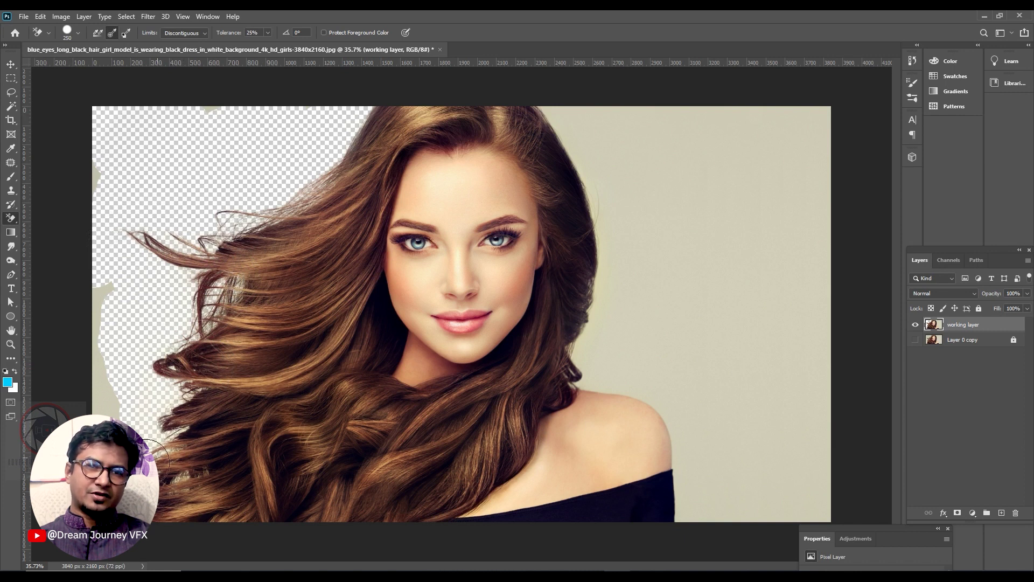
{"action": "left_click_drag", "start_coordinate": [110, 409], "coordinate": [127, 390]}
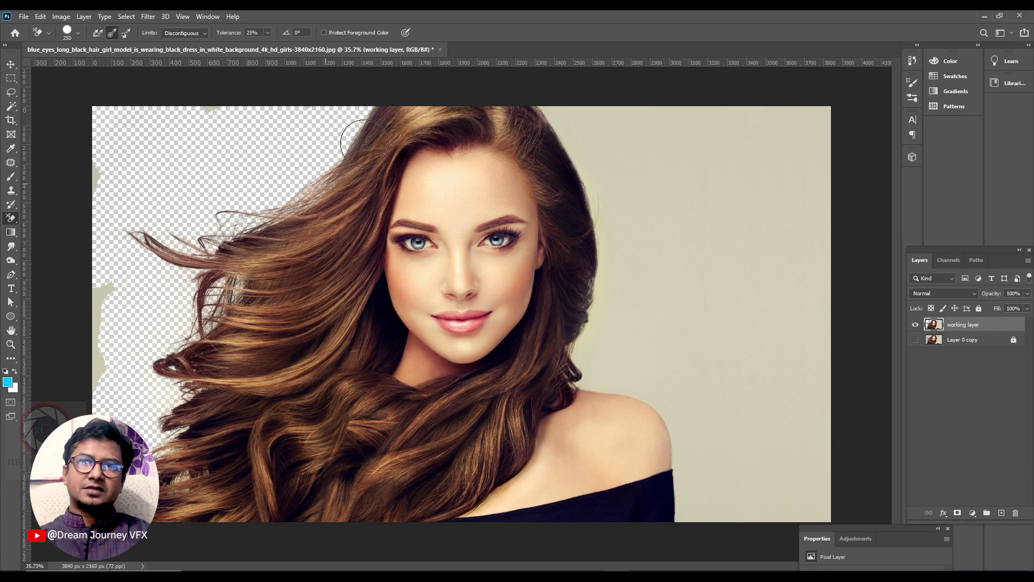
{"action": "mouse_move", "coordinate": [639, 138]}
{"action": "left_mouse_down"}
{"action": "mouse_move", "coordinate": [579, 191]}
{"action": "mouse_move", "coordinate": [598, 351]}
{"action": "left_mouse_up"}
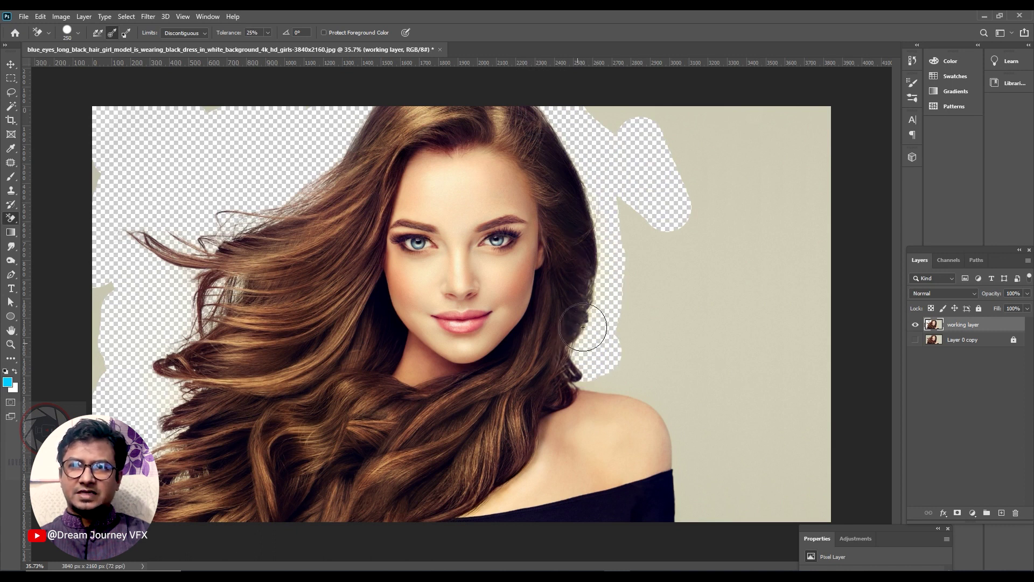
{"action": "left_click", "coordinate": [610, 288]}
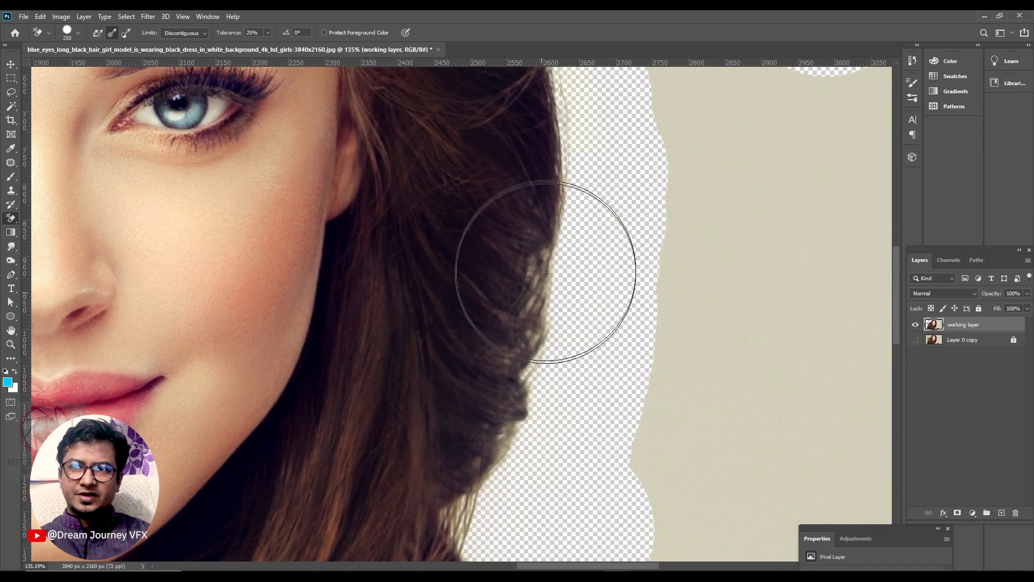
Inspect the right hair edge around the eye and nose, and set the eraser brush to 80.
{"action": "left_click_drag", "start_coordinate": [642, 185], "coordinate": [646, 390]}
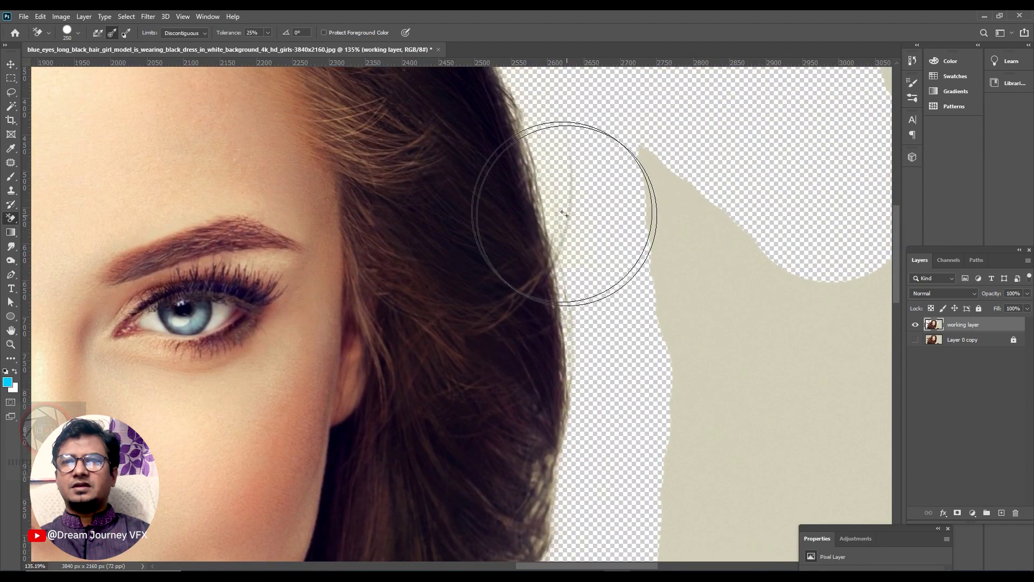
{"action": "left_click_drag", "start_coordinate": [557, 135], "coordinate": [635, 347]}
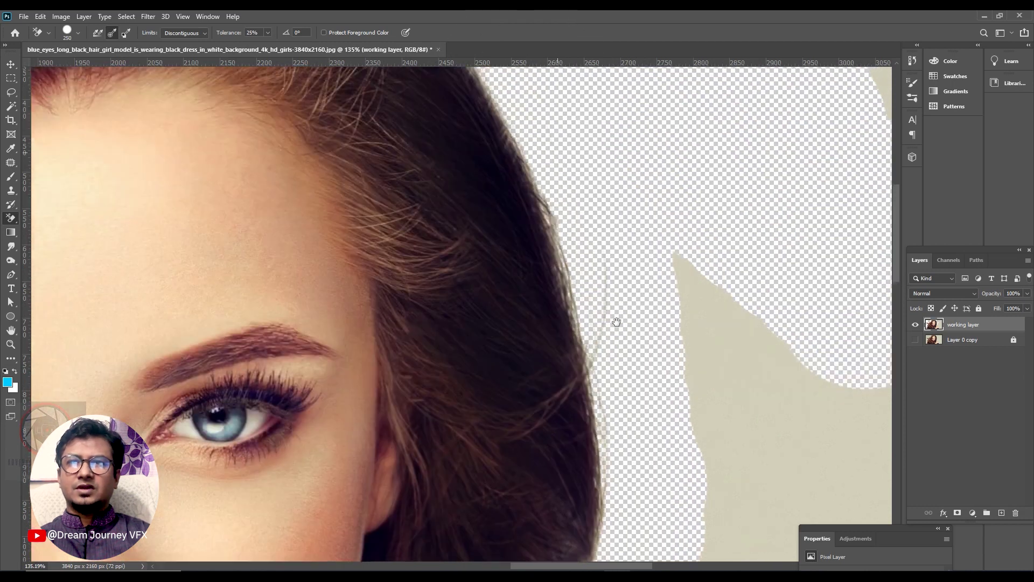
{"action": "left_click_drag", "start_coordinate": [560, 214], "coordinate": [623, 320]}
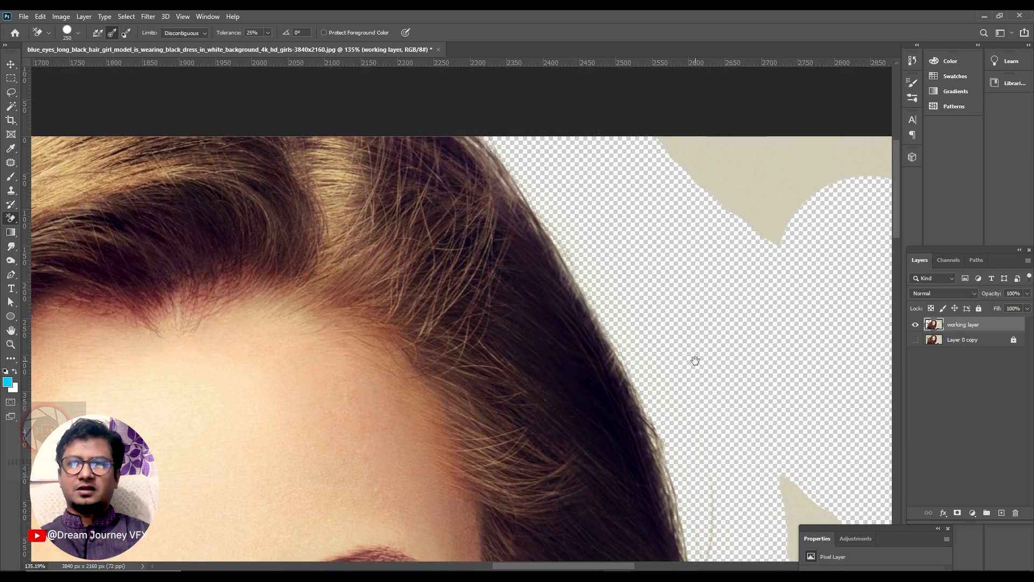
{"action": "left_click_drag", "start_coordinate": [693, 362], "coordinate": [658, 173]}
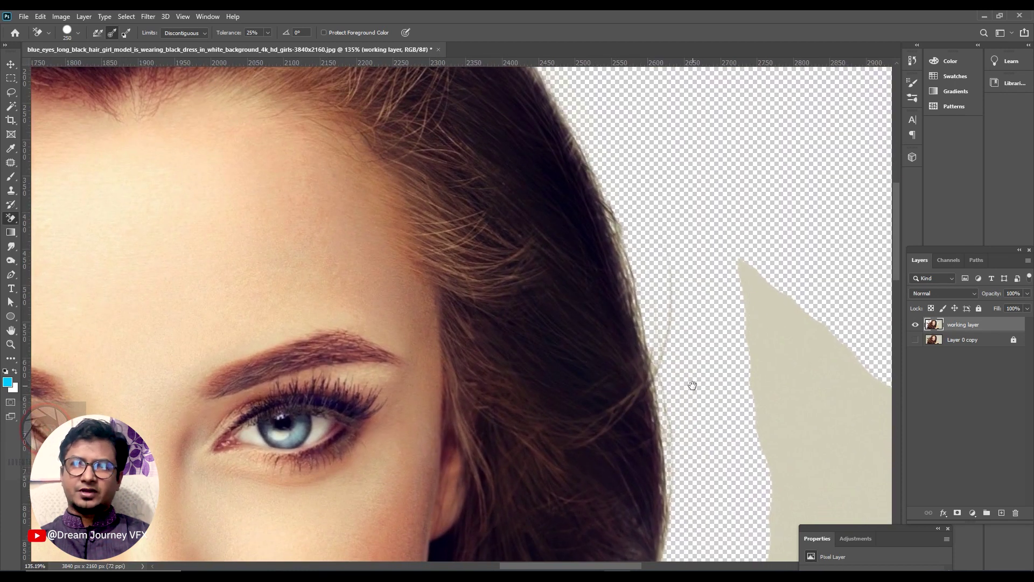
{"action": "left_click_drag", "start_coordinate": [690, 385], "coordinate": [655, 173]}
{"action": "left_click_drag", "start_coordinate": [671, 414], "coordinate": [695, 204]}
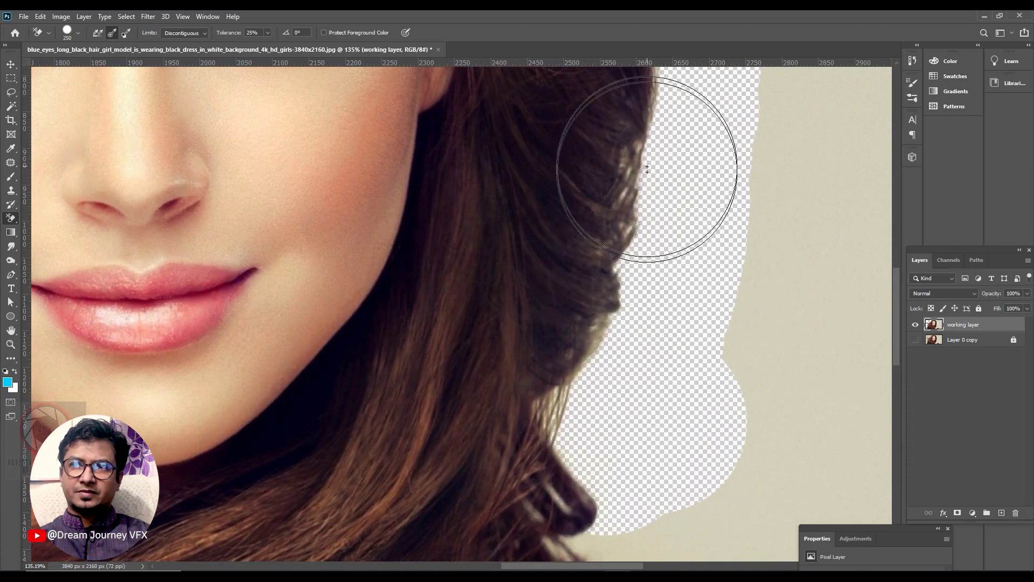
{"action": "left_click_drag", "start_coordinate": [668, 127], "coordinate": [637, 342]}
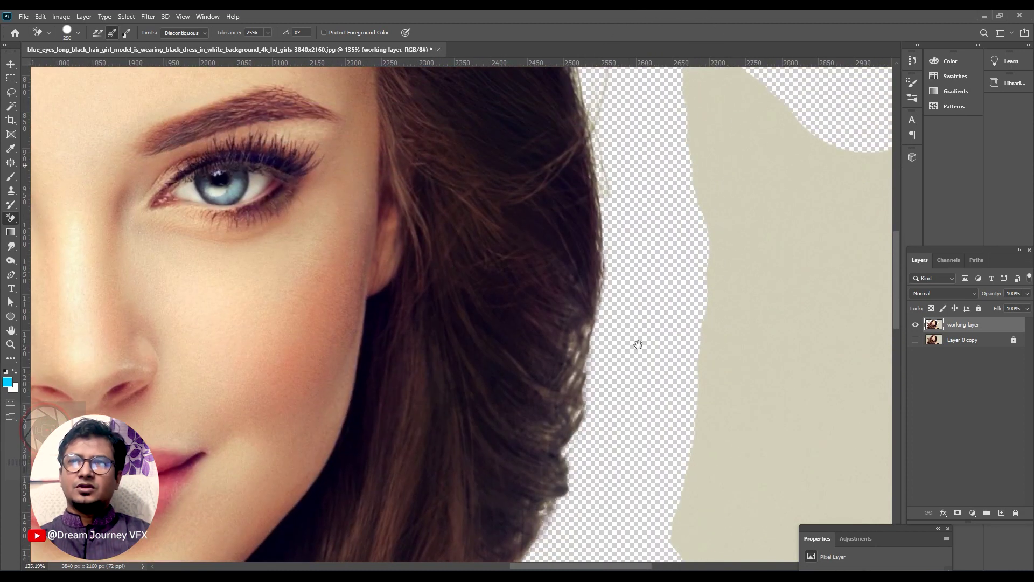
{"action": "left_click_drag", "start_coordinate": [605, 159], "coordinate": [621, 298]}
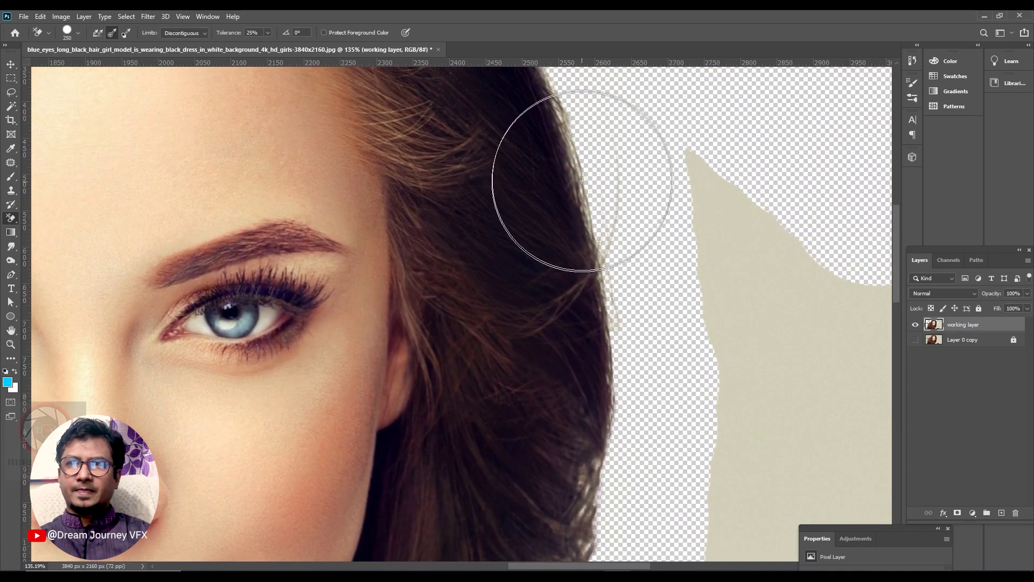
{"action": "scroll", "coordinate": [615, 320], "scroll_direction": "up", "scroll_amount": 5}
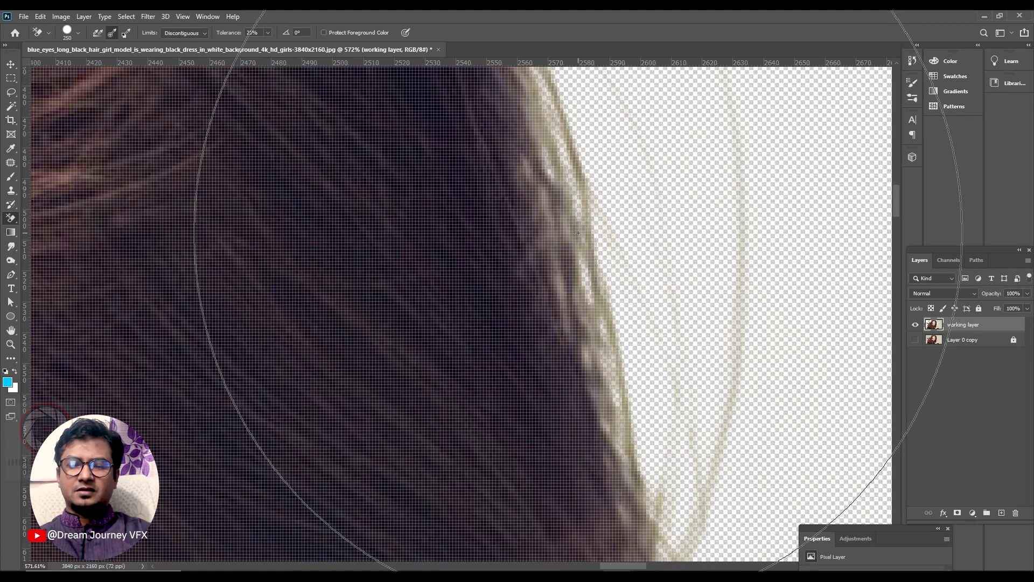
{"action": "key", "text": "bracketleft"}
{"action": "key", "text": "bracketleft"}
{"action": "key", "text": "bracketleft"}
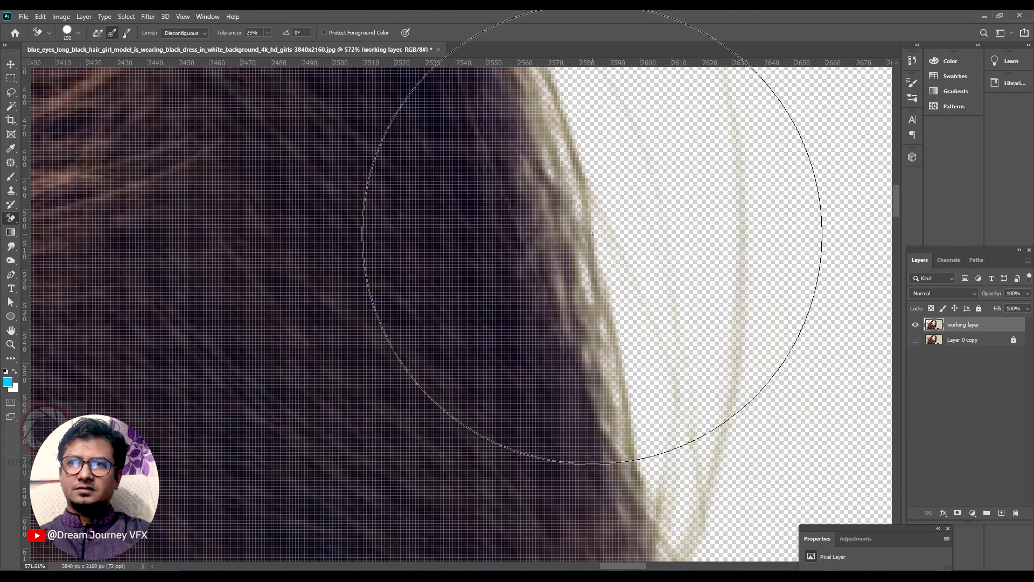
{"action": "key", "text": "bracketright"}
{"action": "key", "text": "bracketright"}
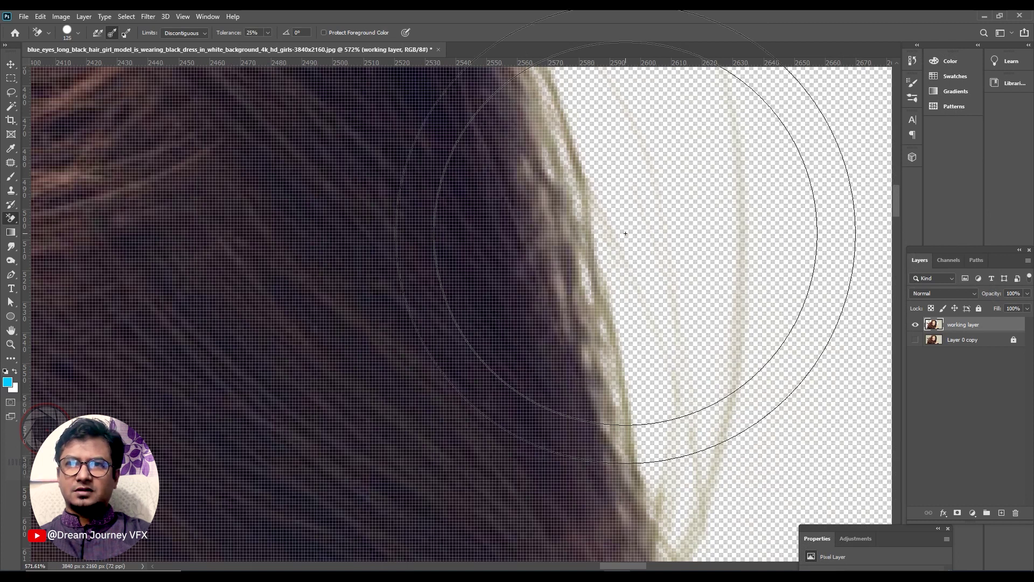
{"action": "key", "text": "bracketleft"}
{"action": "key", "text": "bracketleft"}
{"action": "key", "text": "bracketleft"}
{"action": "key", "text": "bracketleft"}
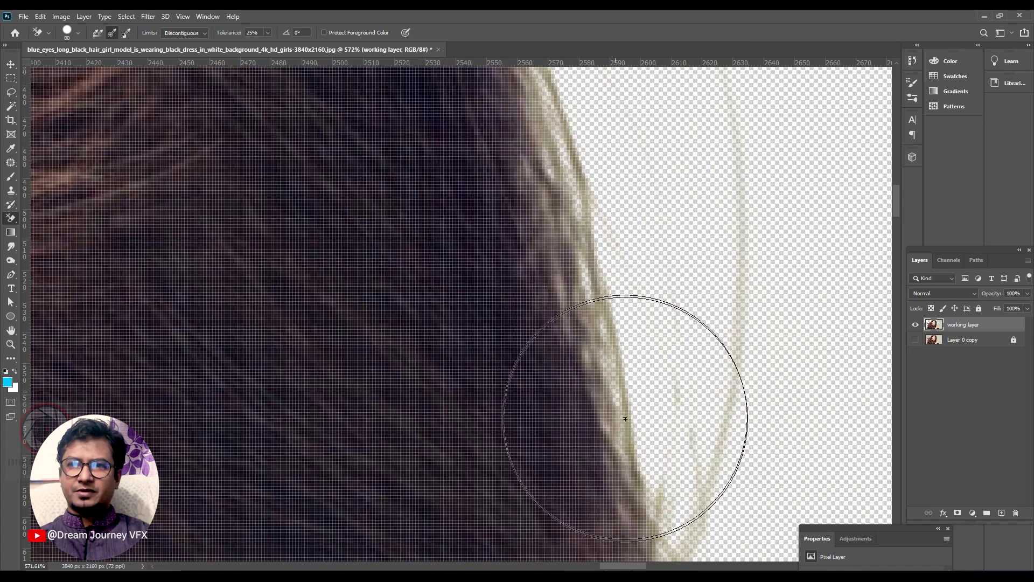
Erase the cream background beside the shoulder and along the hair-shoulder edge.
{"action": "scroll", "coordinate": [700, 302], "scroll_direction": "down", "scroll_amount": 5}
{"action": "scroll", "coordinate": [680, 283], "scroll_direction": "down", "scroll_amount": 3}
{"action": "scroll", "coordinate": [680, 229], "scroll_direction": "down", "scroll_amount": 2}
{"action": "scroll", "coordinate": [680, 229], "scroll_direction": "down", "scroll_amount": 2}
{"action": "scroll", "coordinate": [689, 302], "scroll_direction": "down", "scroll_amount": 1}
{"action": "left_click_drag", "start_coordinate": [689, 301], "coordinate": [596, 169]}
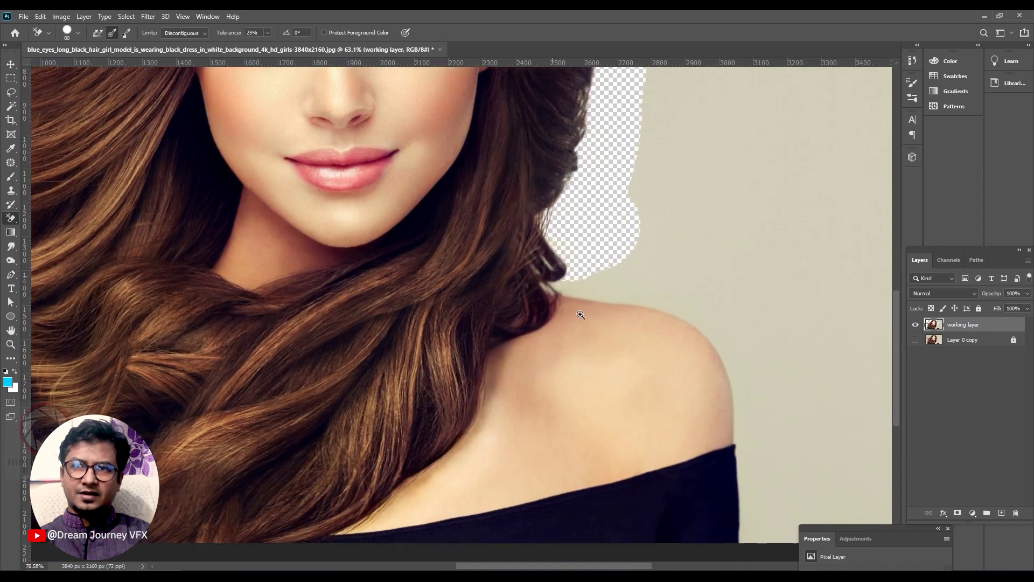
{"action": "scroll", "coordinate": [571, 285], "scroll_direction": "up", "scroll_amount": 5}
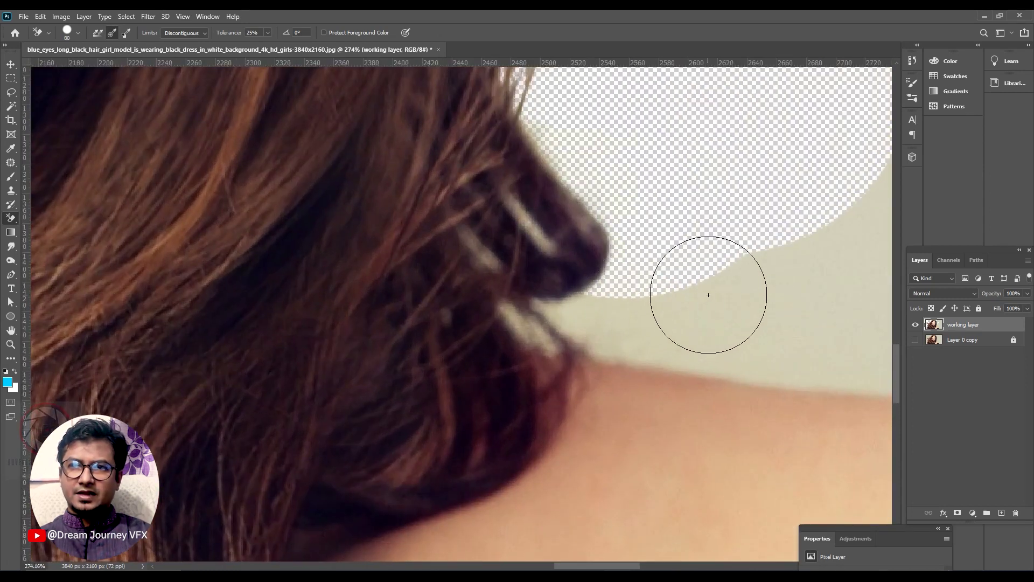
{"action": "left_click_drag", "start_coordinate": [706, 293], "coordinate": [614, 301]}
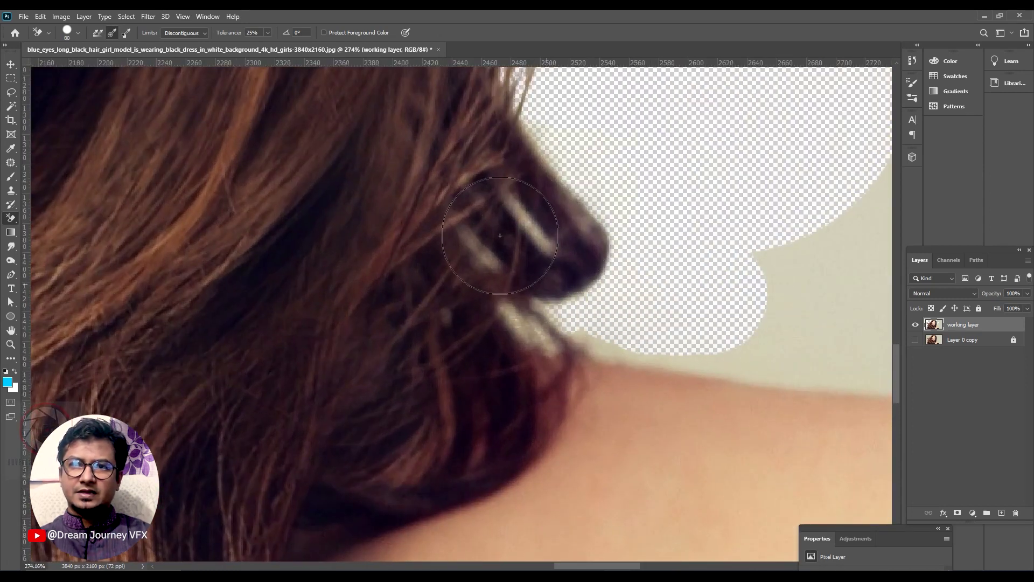
{"action": "left_click_drag", "start_coordinate": [709, 231], "coordinate": [754, 253]}
{"action": "left_click_drag", "start_coordinate": [587, 154], "coordinate": [622, 298]}
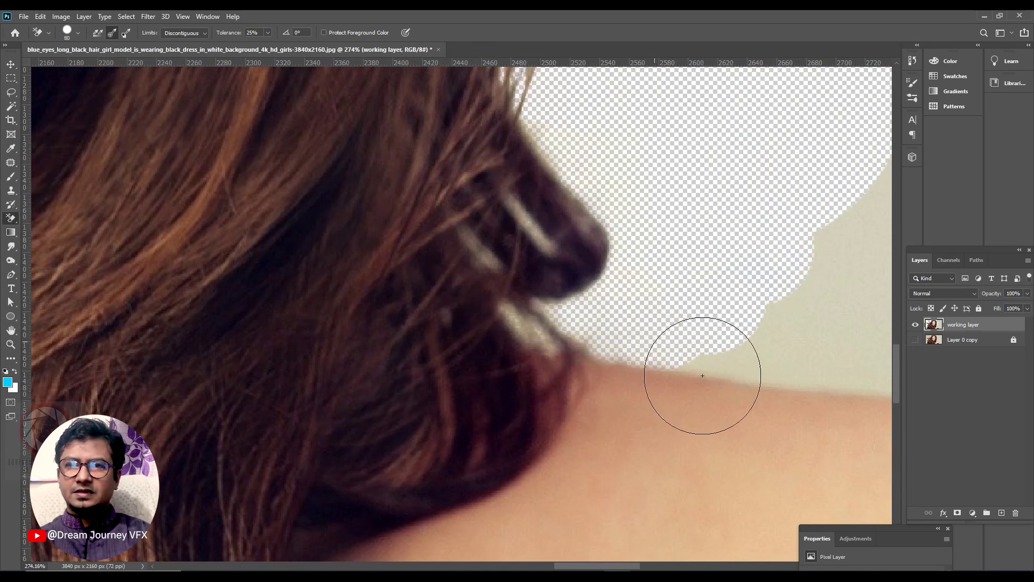
{"action": "scroll", "coordinate": [681, 255], "scroll_direction": "down", "scroll_amount": 5}
{"action": "scroll", "coordinate": [680, 255], "scroll_direction": "down", "scroll_amount": 5}
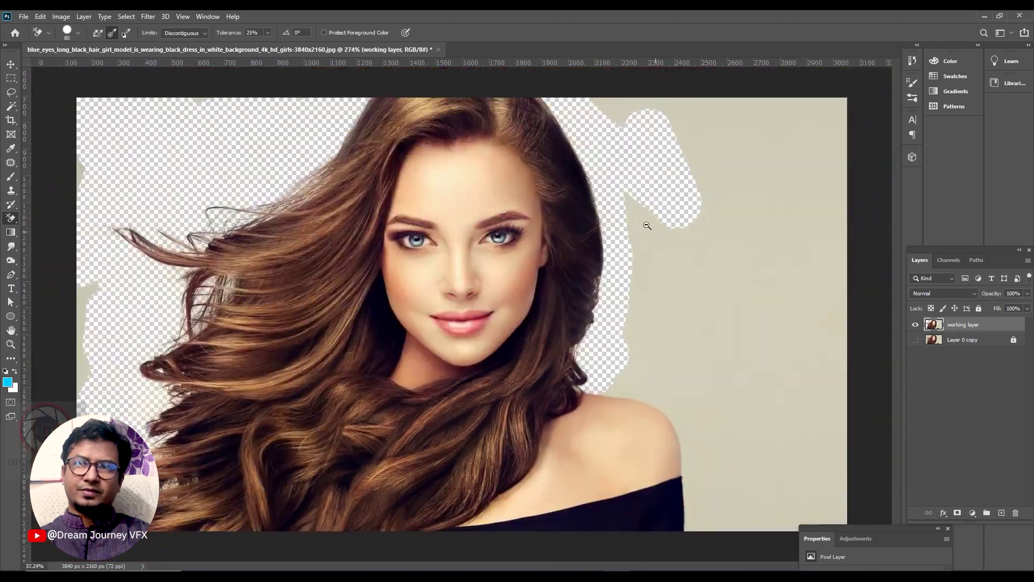
{"action": "scroll", "coordinate": [251, 224], "scroll_direction": "up", "scroll_amount": 2}
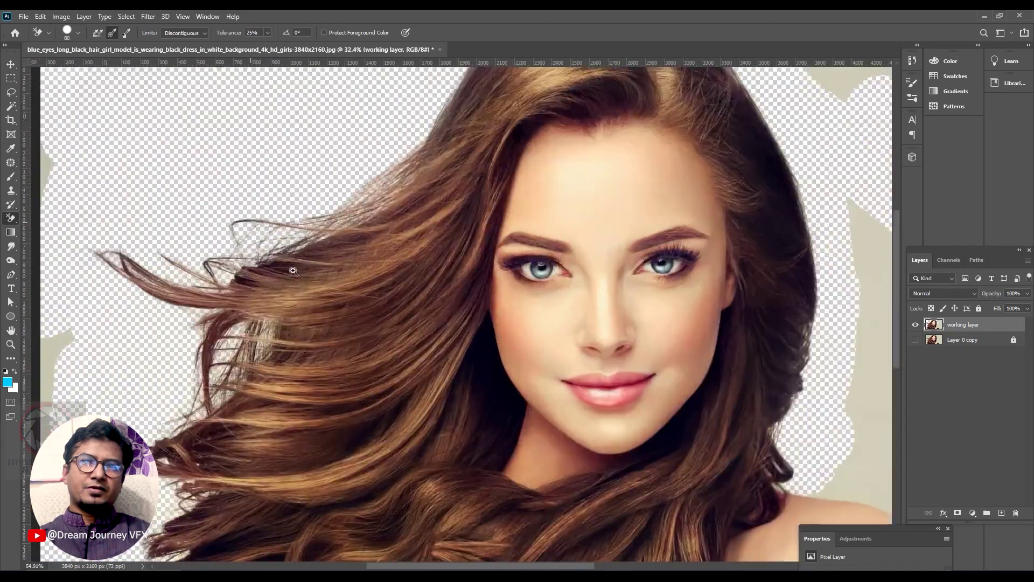
{"action": "scroll", "coordinate": [251, 225], "scroll_direction": "up", "scroll_amount": 3}
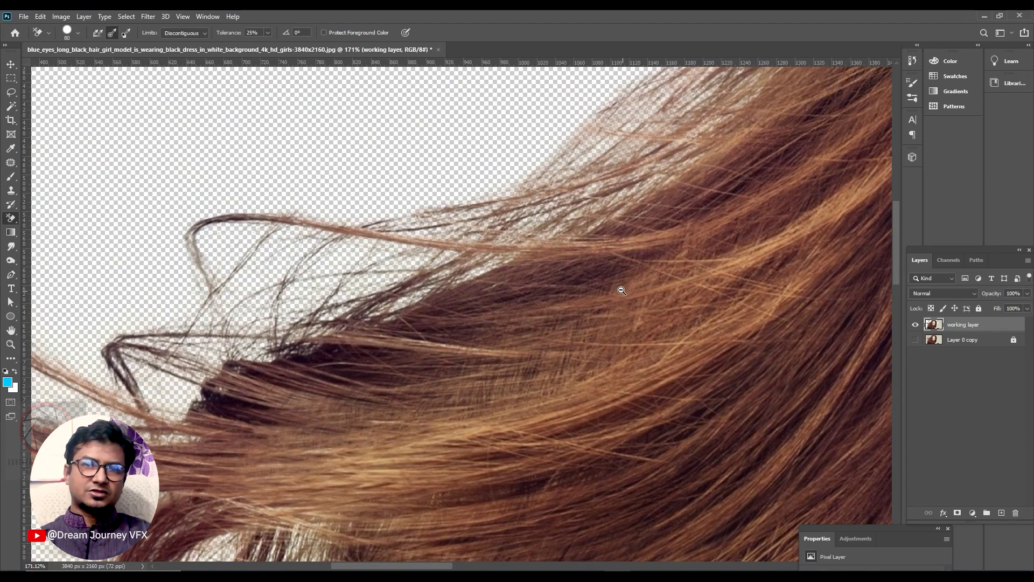
Zoom in on the left flyaway strands and erase the light background between them.
{"action": "left_click_drag", "start_coordinate": [622, 290], "coordinate": [568, 263]}
{"action": "left_click_drag", "start_coordinate": [523, 369], "coordinate": [582, 368]}
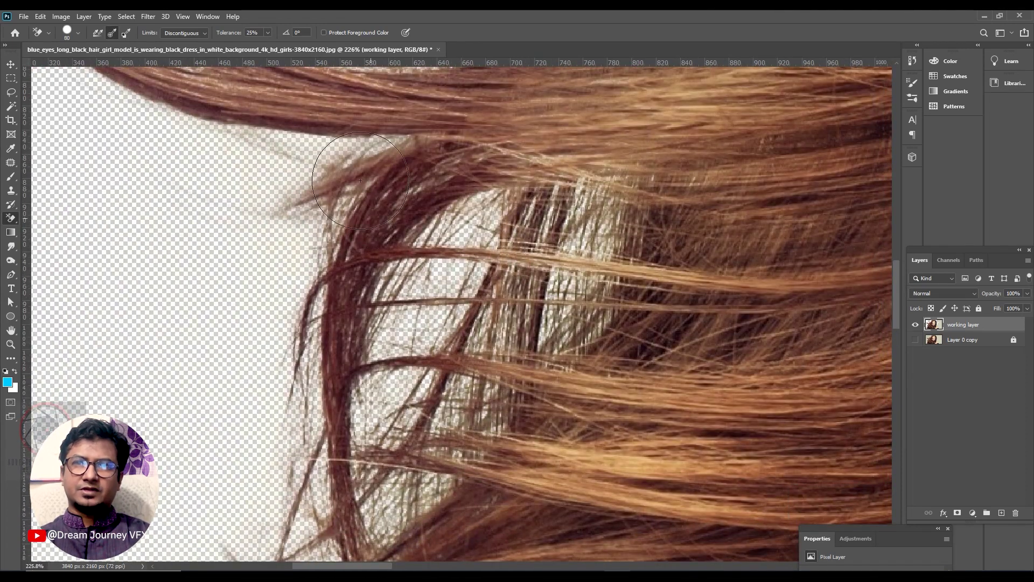
{"action": "left_click_drag", "start_coordinate": [418, 277], "coordinate": [485, 116]}
{"action": "left_click_drag", "start_coordinate": [511, 323], "coordinate": [455, 348]}
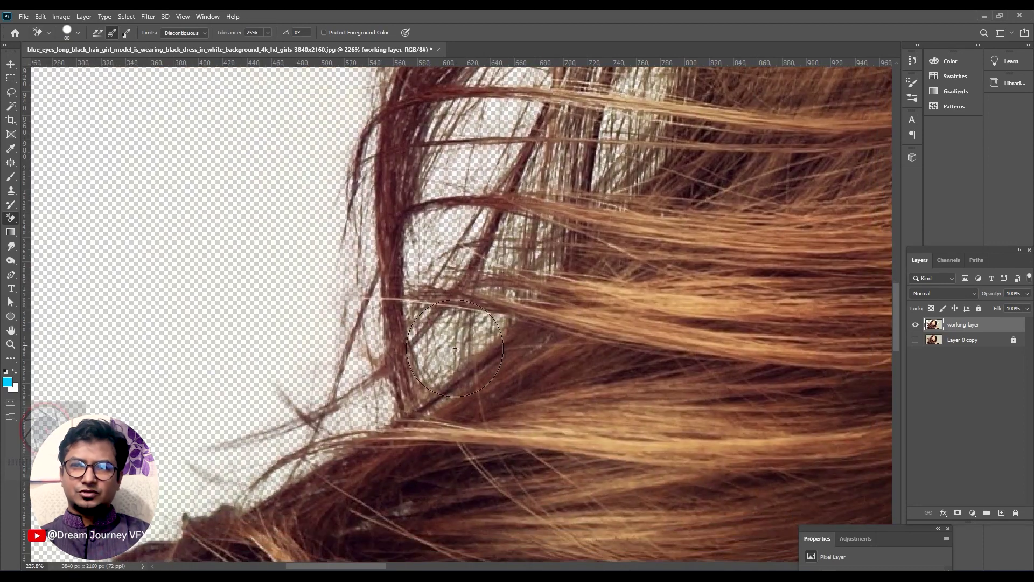
{"action": "scroll", "coordinate": [443, 359], "scroll_direction": "up", "scroll_amount": 5}
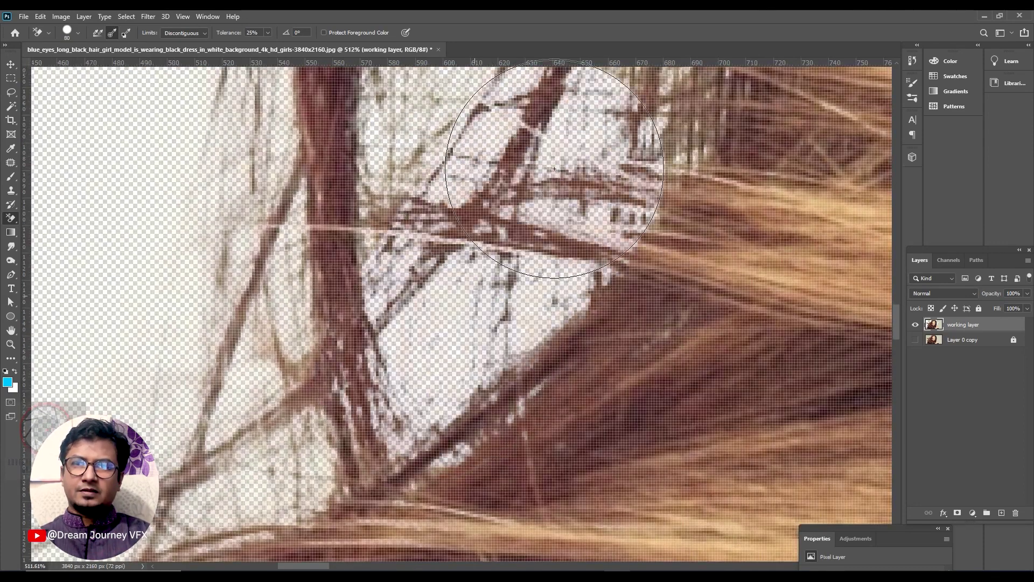
{"action": "scroll", "coordinate": [630, 301], "scroll_direction": "down", "scroll_amount": 5}
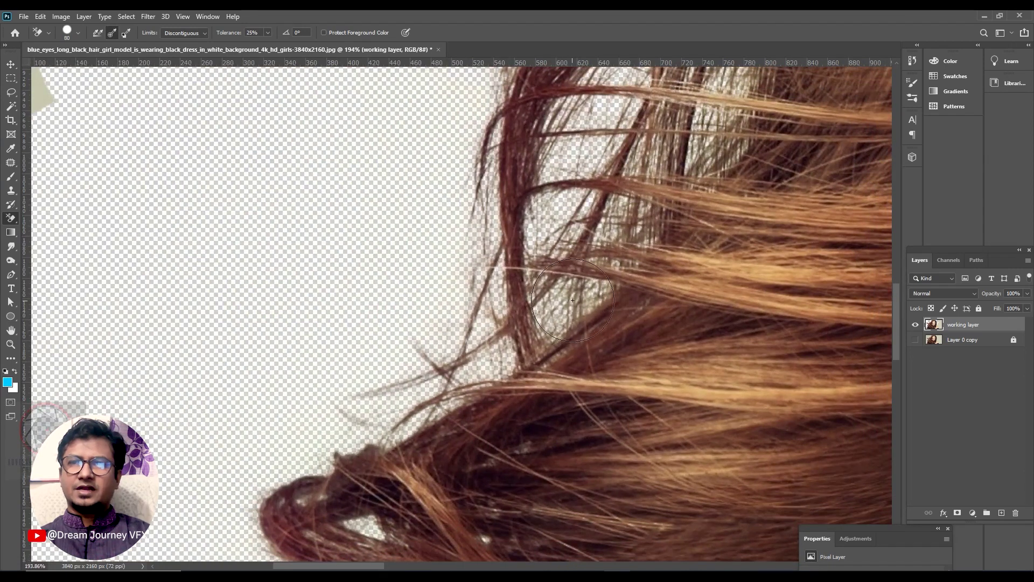
{"action": "scroll", "coordinate": [580, 306], "scroll_direction": "down", "scroll_amount": 3}
{"action": "scroll", "coordinate": [544, 298], "scroll_direction": "down", "scroll_amount": 2}
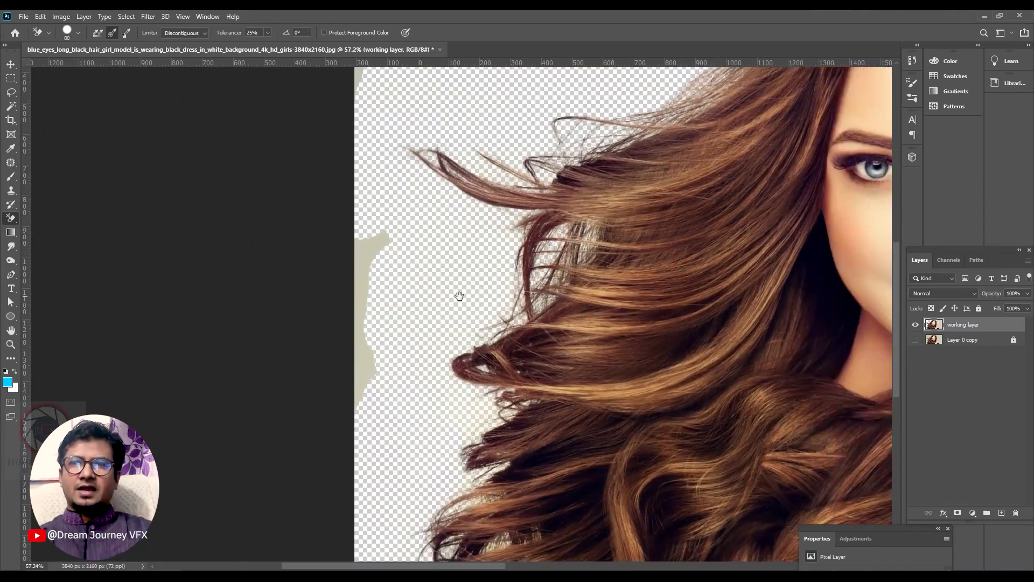
{"action": "scroll", "coordinate": [533, 283], "scroll_direction": "down", "scroll_amount": 2}
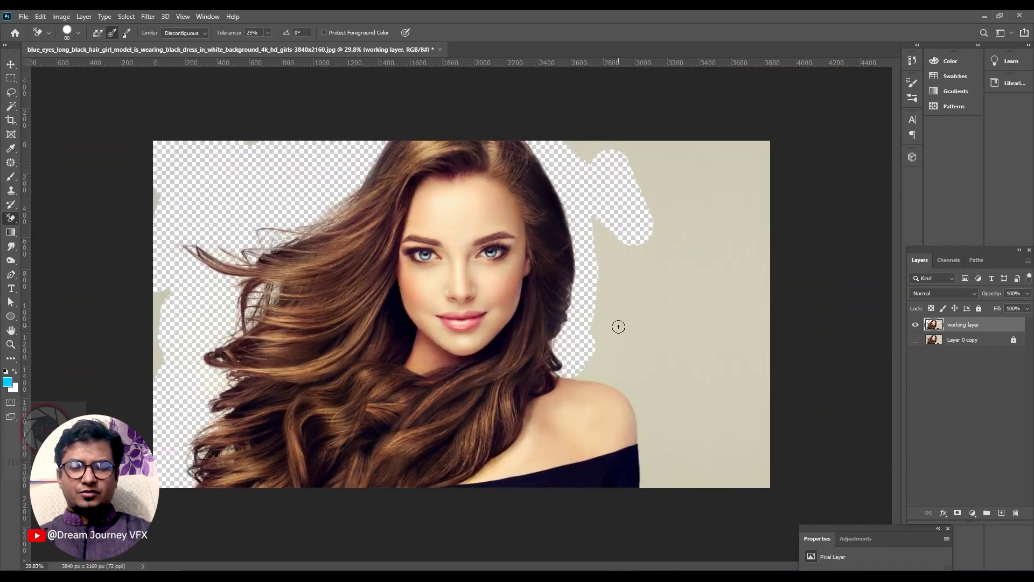
Trace a Pen path along the shoulder curve and down the black dress edge.
{"action": "key", "text": "p"}
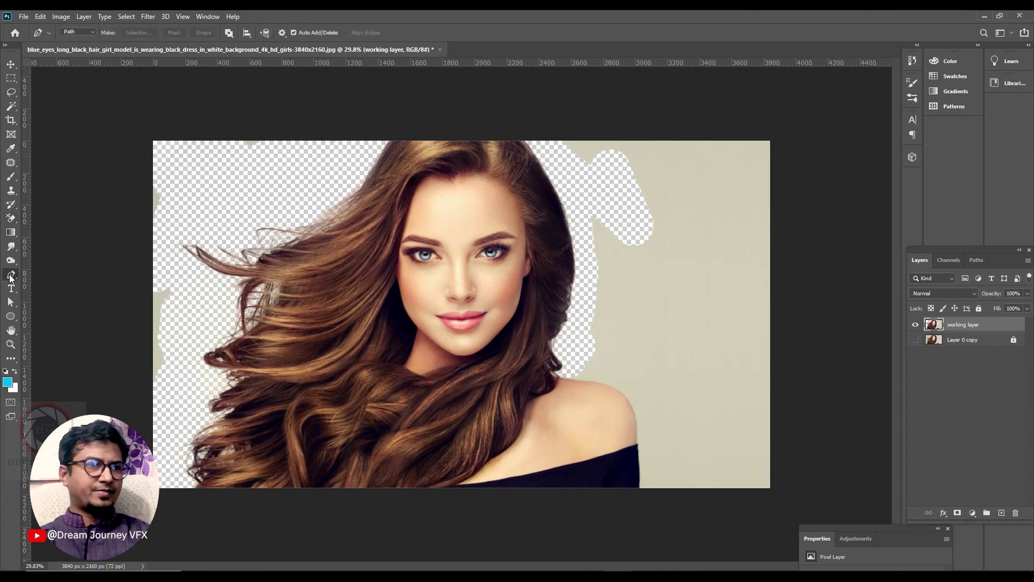
{"action": "scroll", "coordinate": [630, 399], "scroll_direction": "up", "scroll_amount": 1}
{"action": "scroll", "coordinate": [628, 415], "scroll_direction": "up", "scroll_amount": 3}
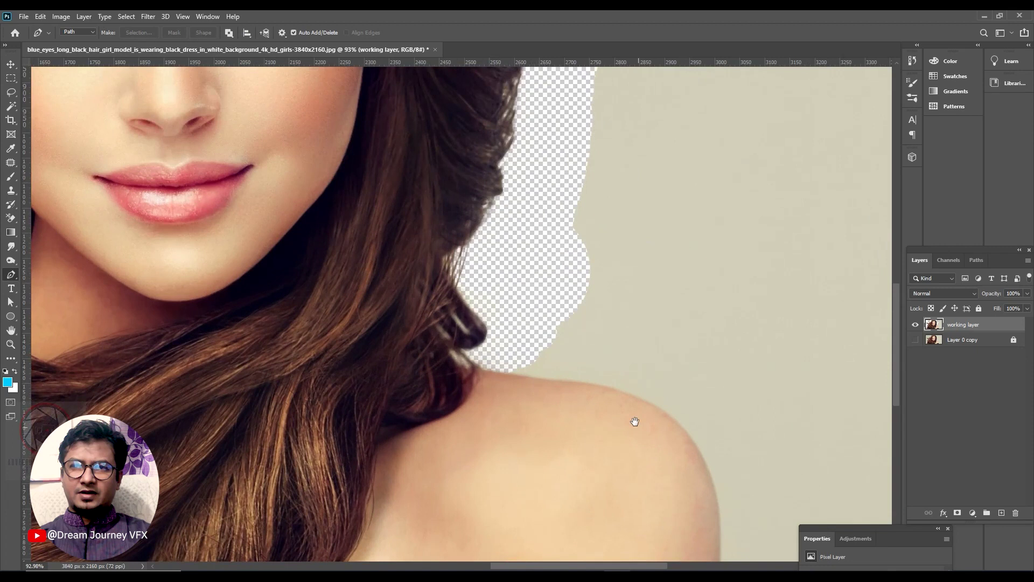
{"action": "scroll", "coordinate": [592, 361], "scroll_direction": "up", "scroll_amount": 2}
{"action": "scroll", "coordinate": [534, 310], "scroll_direction": "up", "scroll_amount": 2}
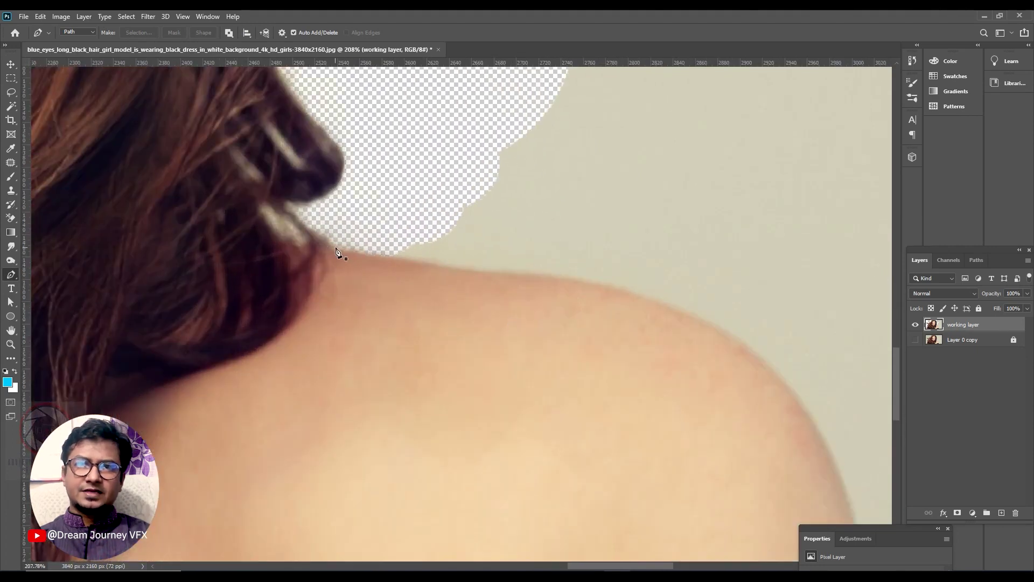
{"action": "left_click_drag", "start_coordinate": [441, 266], "coordinate": [455, 267]}
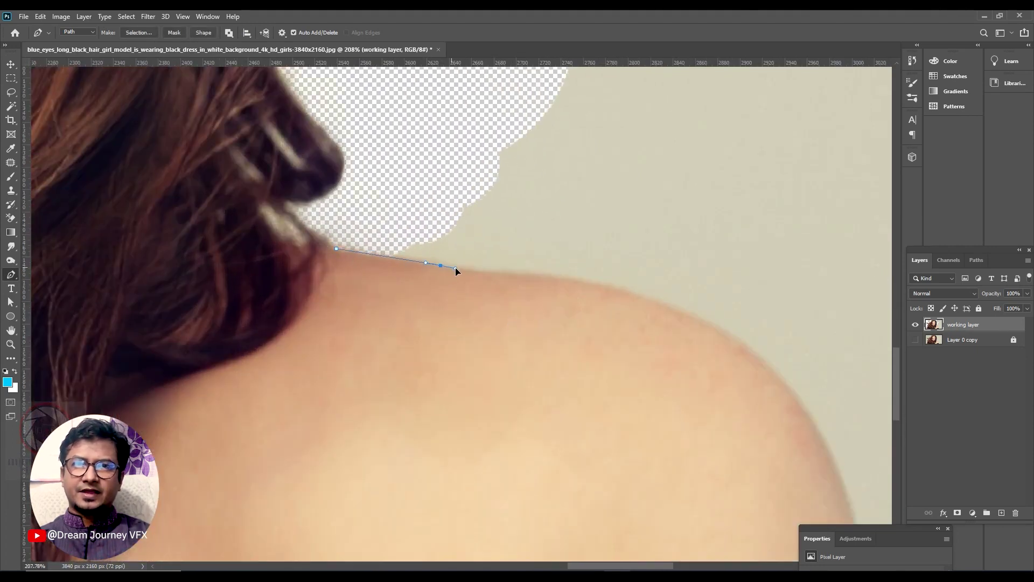
{"action": "left_click_drag", "start_coordinate": [737, 339], "coordinate": [832, 408]}
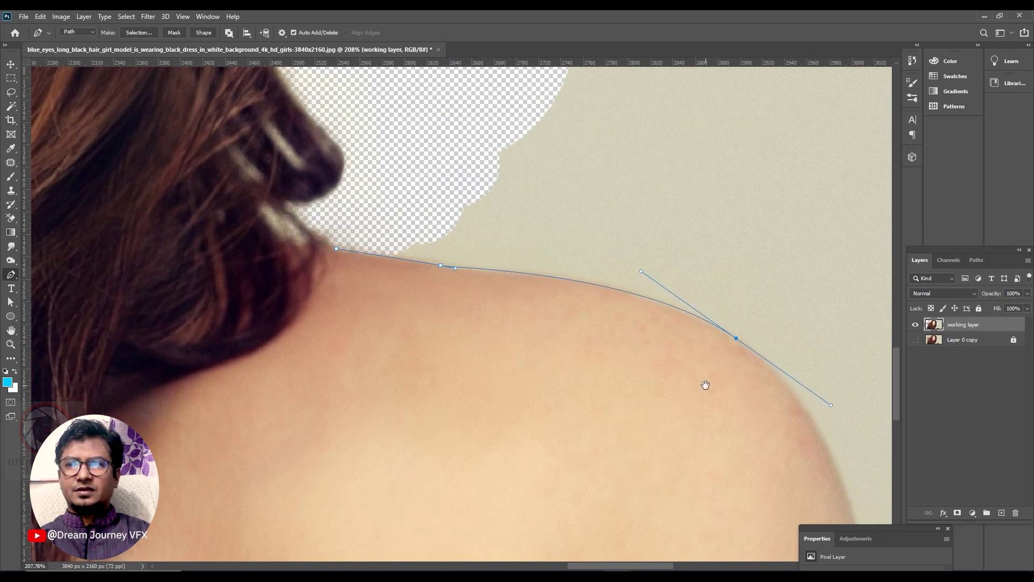
{"action": "left_click_drag", "start_coordinate": [706, 385], "coordinate": [481, 226]}
{"action": "scroll", "coordinate": [481, 226], "scroll_direction": "down", "scroll_amount": 3}
{"action": "left_click_drag", "start_coordinate": [635, 295], "coordinate": [594, 220]}
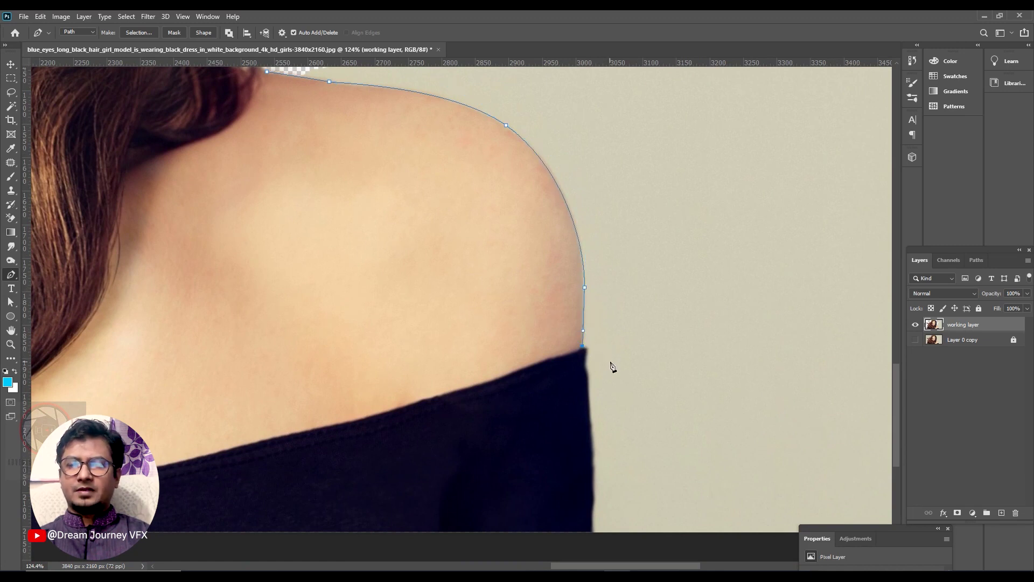
{"action": "scroll", "coordinate": [613, 366], "scroll_direction": "up", "scroll_amount": 3}
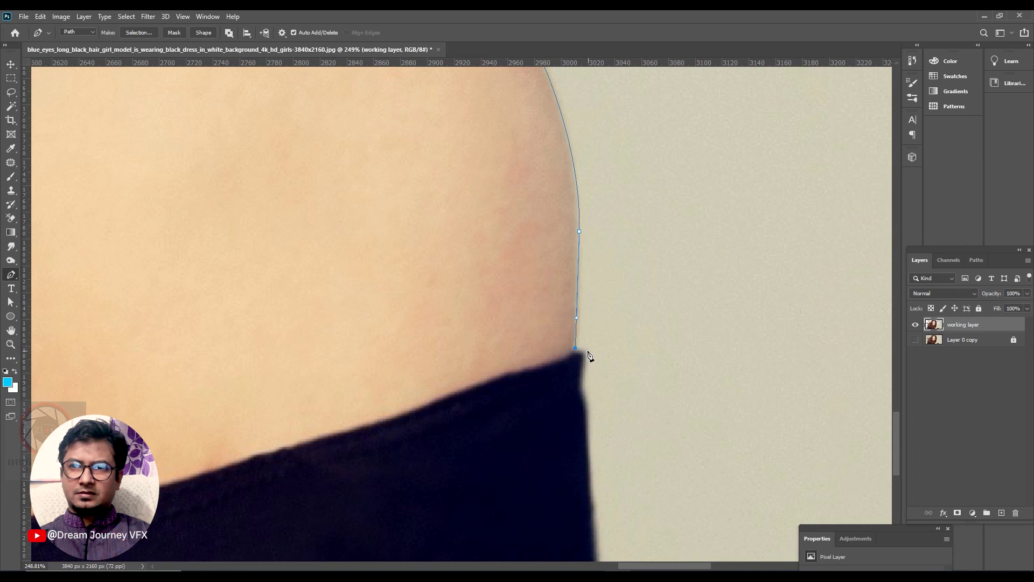
{"action": "left_click_drag", "start_coordinate": [613, 381], "coordinate": [585, 213]}
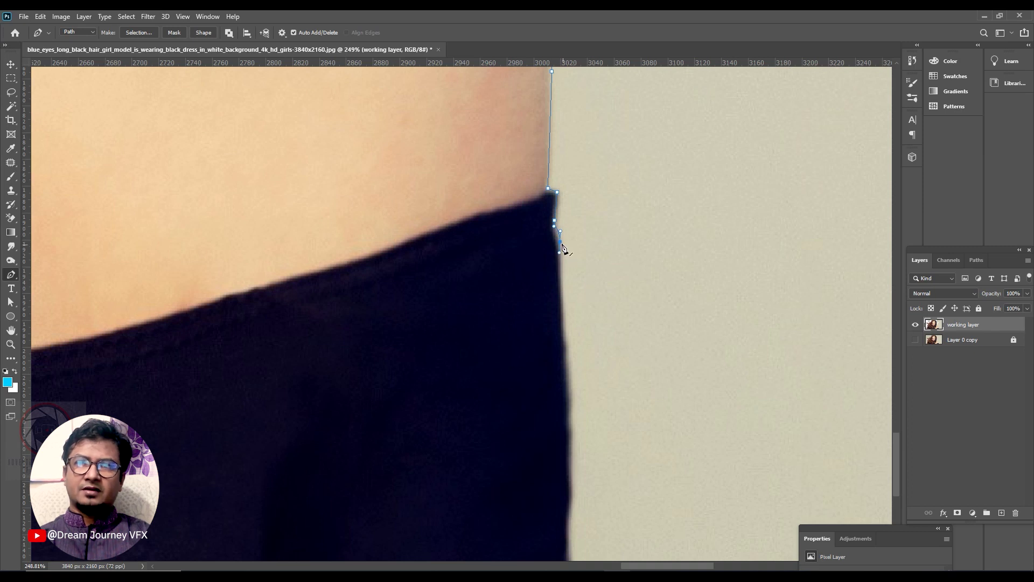
{"action": "left_click_drag", "start_coordinate": [559, 252], "coordinate": [576, 214]}
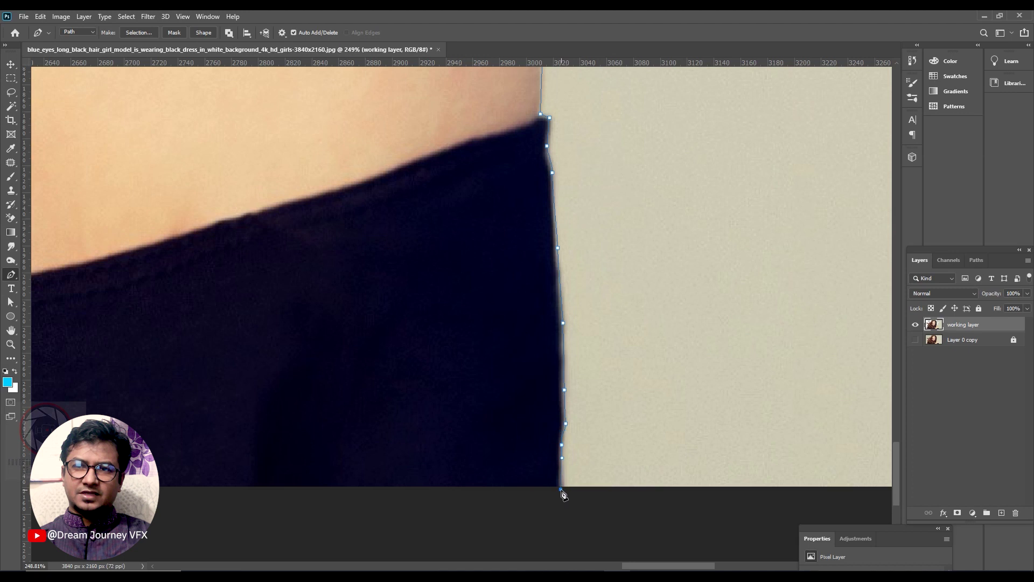
Add further outline anchor points near the hair, reviewing the shoulder and lips area.
{"action": "scroll", "coordinate": [617, 337], "scroll_direction": "down", "scroll_amount": 5}
{"action": "scroll", "coordinate": [616, 337], "scroll_direction": "down", "scroll_amount": 3}
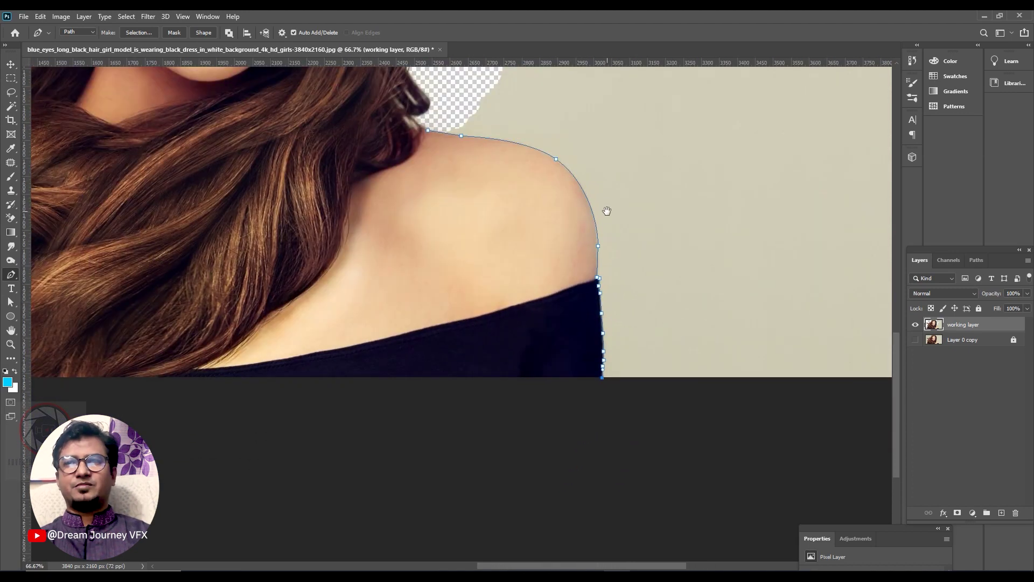
{"action": "left_click_drag", "start_coordinate": [607, 212], "coordinate": [599, 318]}
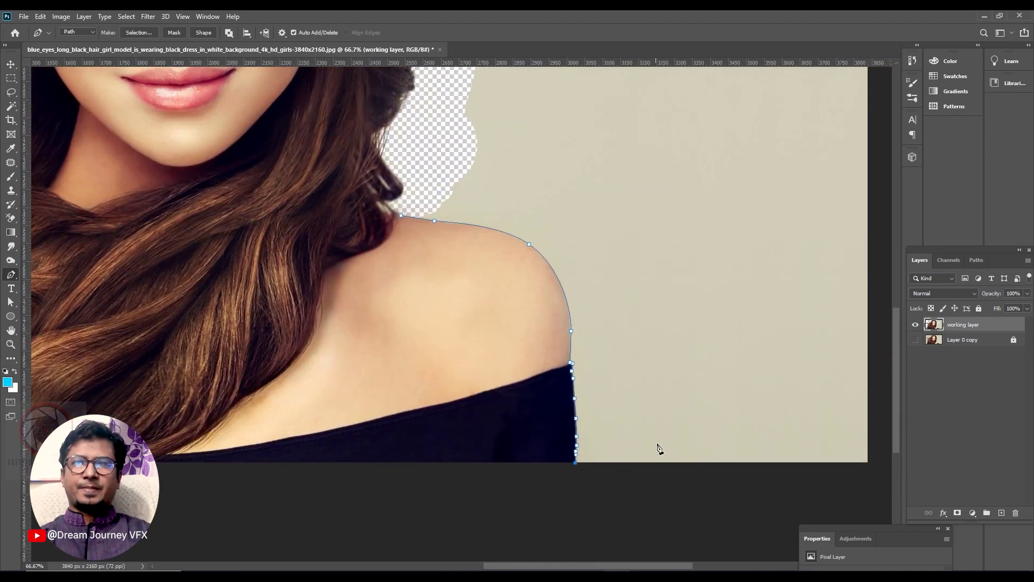
{"action": "left_click", "coordinate": [603, 282], "text": "alt"}
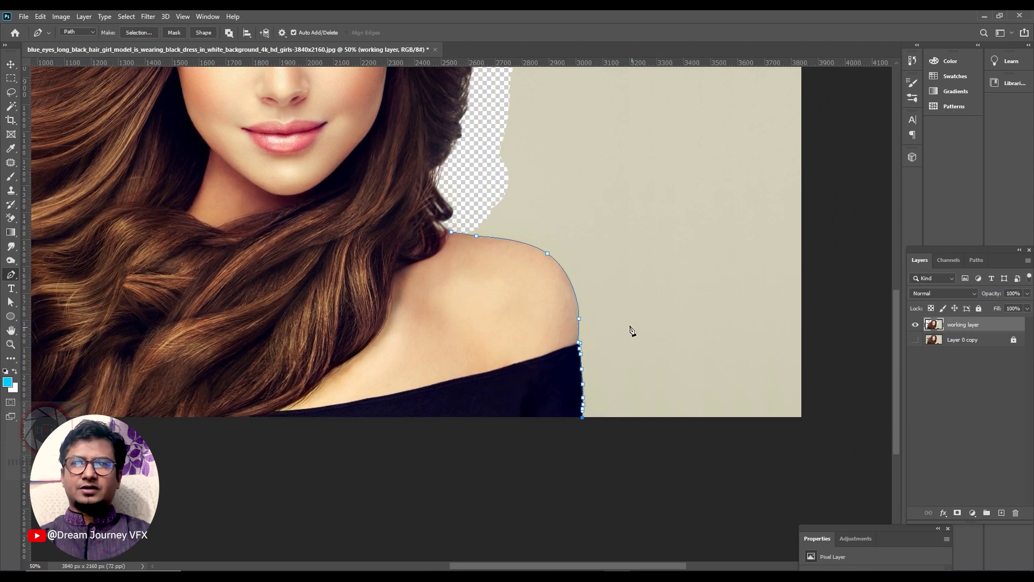
{"action": "scroll", "coordinate": [632, 330], "scroll_direction": "down", "scroll_amount": 1}
{"action": "scroll", "coordinate": [579, 353], "scroll_direction": "down", "scroll_amount": 1}
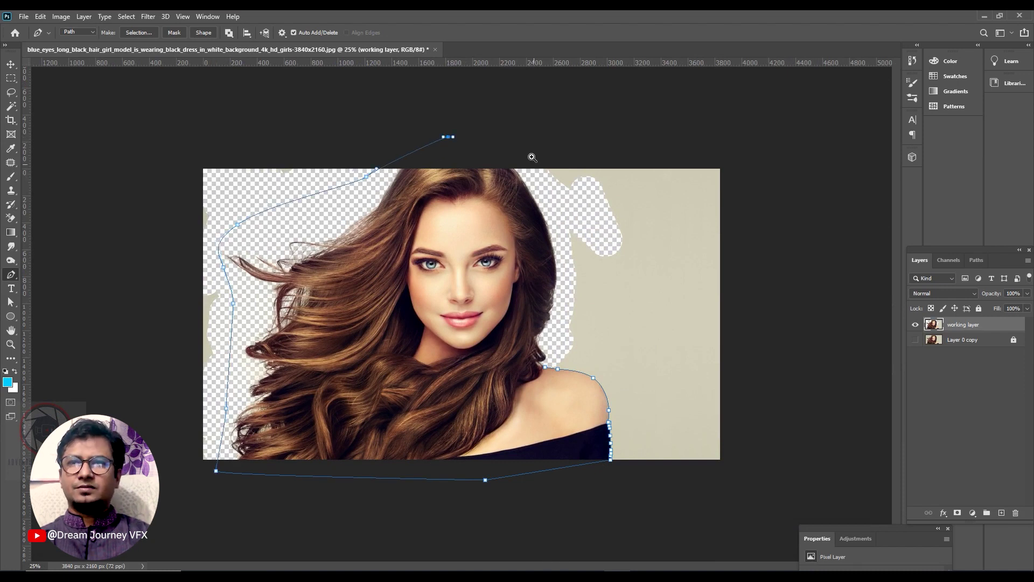
{"action": "left_click_drag", "start_coordinate": [532, 157], "coordinate": [603, 256]}
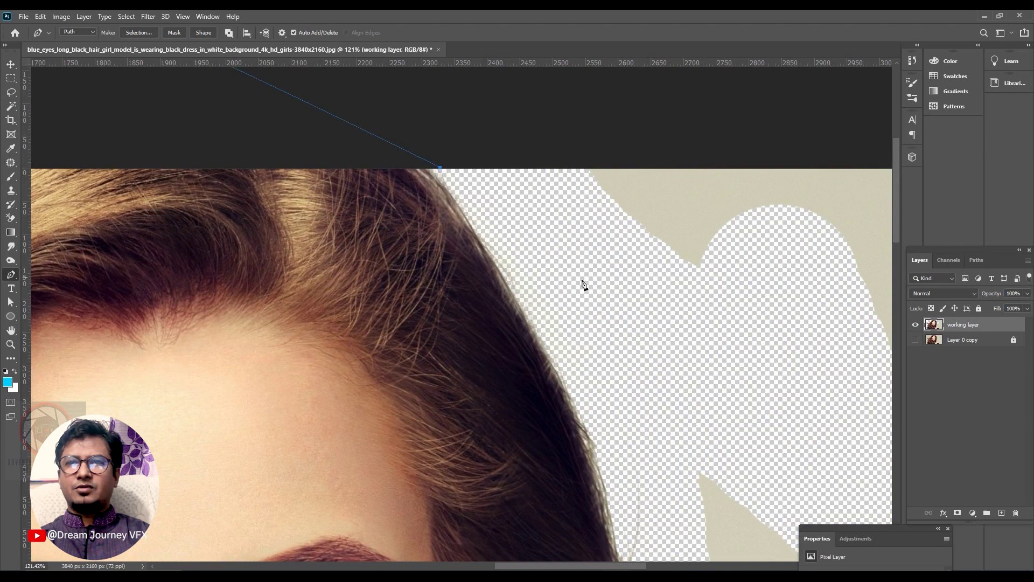
{"action": "scroll", "coordinate": [640, 383], "scroll_direction": "down", "scroll_amount": 5}
{"action": "left_click", "coordinate": [619, 289]}
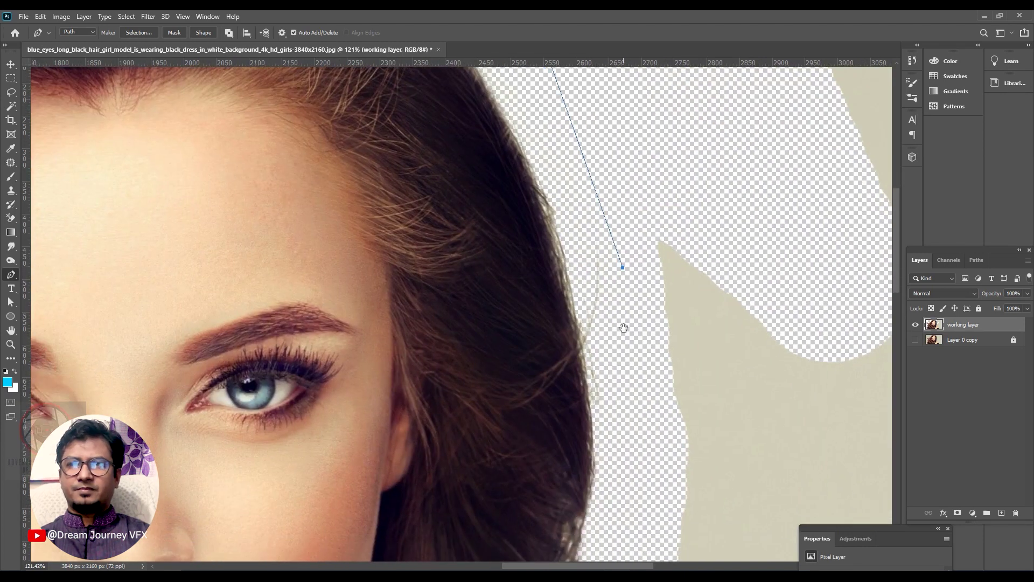
{"action": "scroll", "coordinate": [639, 290], "scroll_direction": "down", "scroll_amount": 5}
{"action": "left_click_drag", "start_coordinate": [597, 397], "coordinate": [641, 128]}
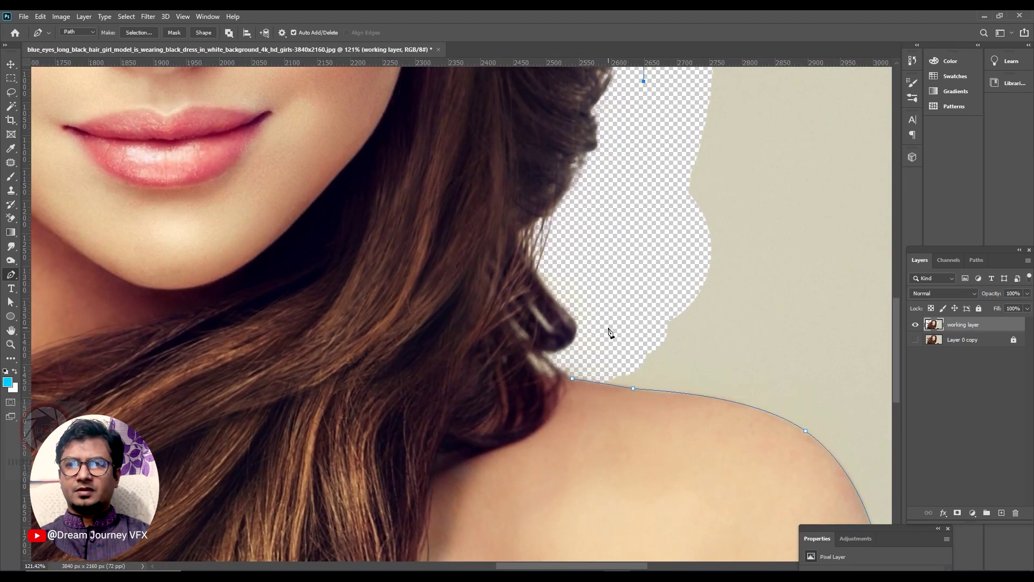
Load the traced path as a selection and invert it to cover the surrounding background.
{"action": "key", "text": "ctrl+Return"}
{"action": "scroll", "coordinate": [595, 297], "scroll_direction": "down", "scroll_amount": 2}
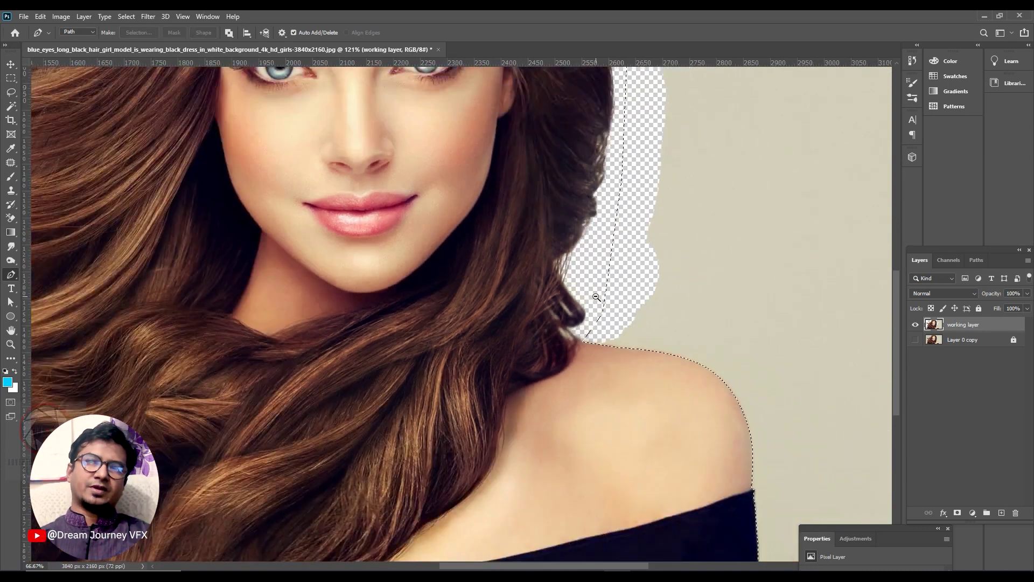
{"action": "scroll", "coordinate": [596, 297], "scroll_direction": "down", "scroll_amount": 2}
{"action": "scroll", "coordinate": [596, 297], "scroll_direction": "down", "scroll_amount": 1}
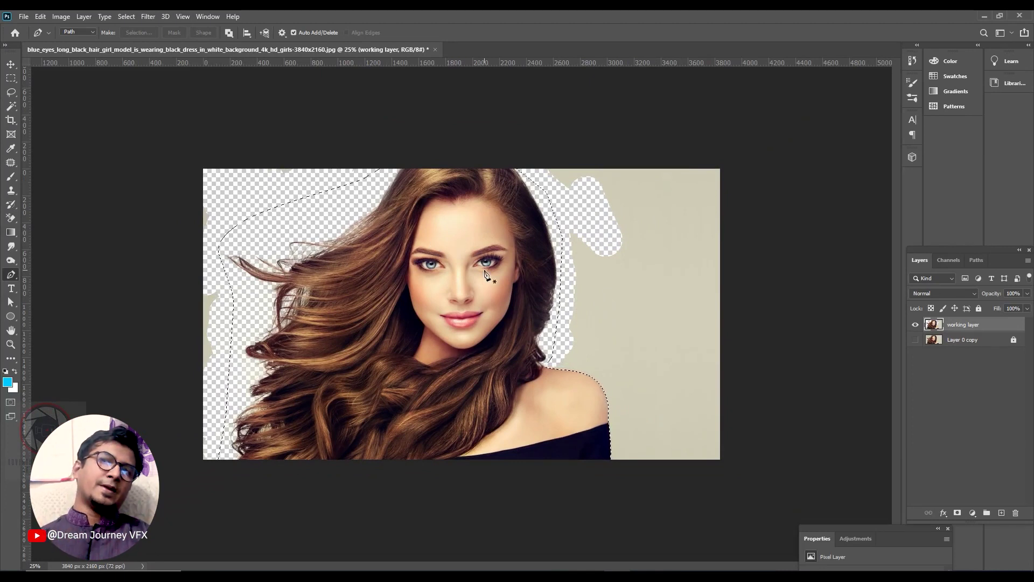
{"action": "left_click", "coordinate": [10, 64]}
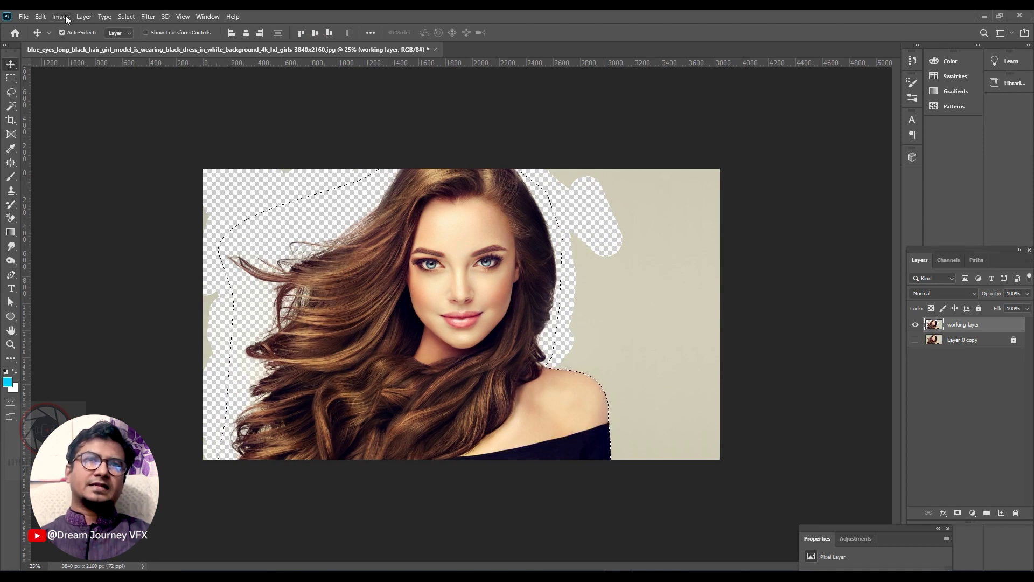
{"action": "left_click", "coordinate": [84, 17]}
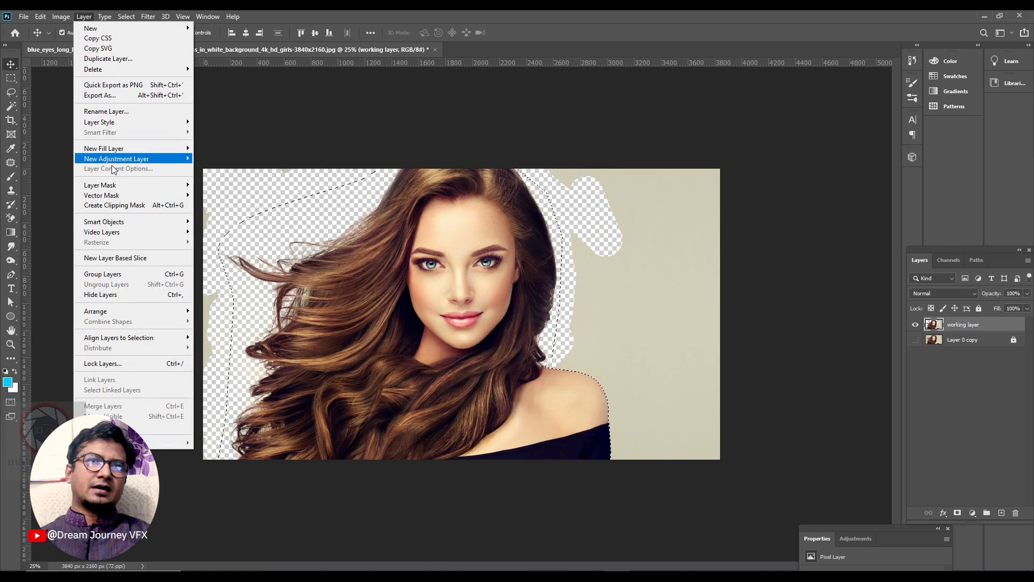
{"action": "mouse_move", "coordinate": [105, 222]}
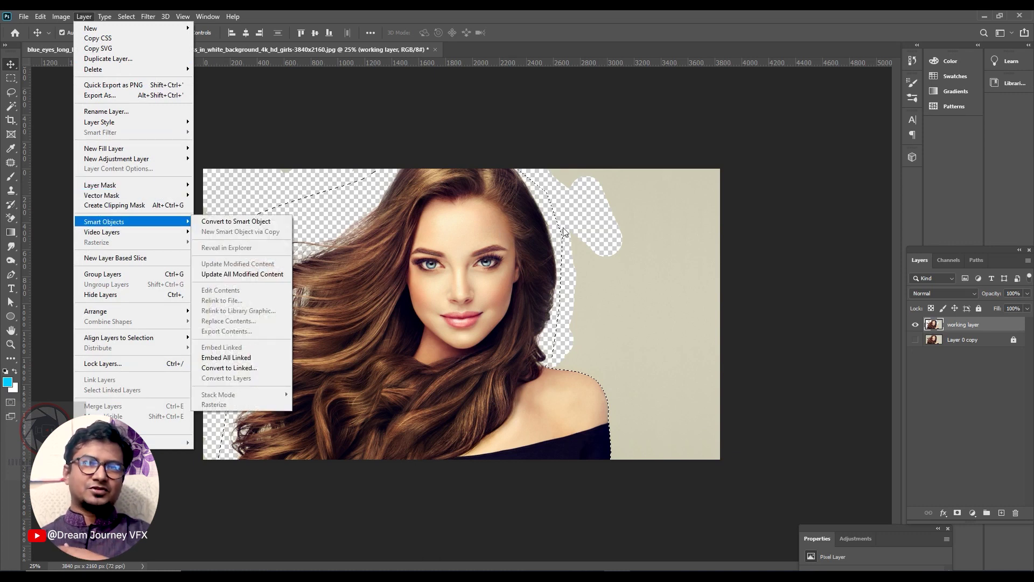
{"action": "left_click", "coordinate": [623, 220]}
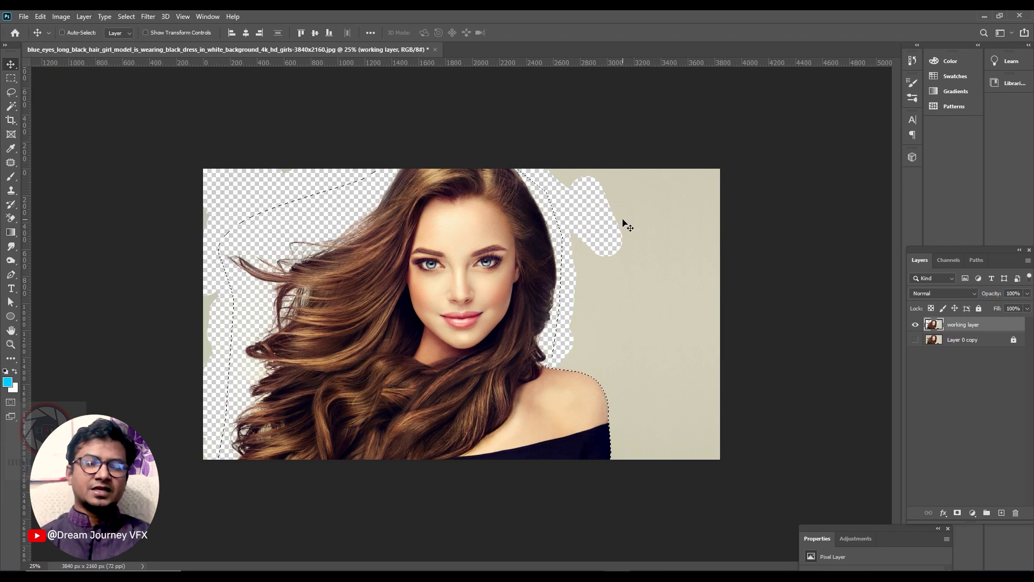
{"action": "key", "text": "ctrl+shift+i"}
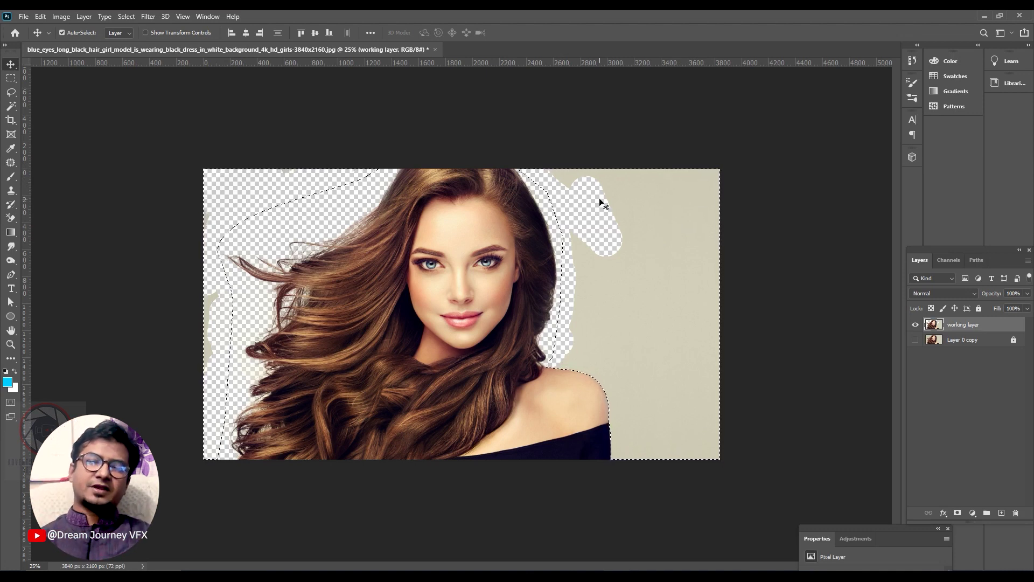
Delete the selected leftover beige backdrop and deselect with Ctrl+D.
{"action": "key", "text": "Delete"}
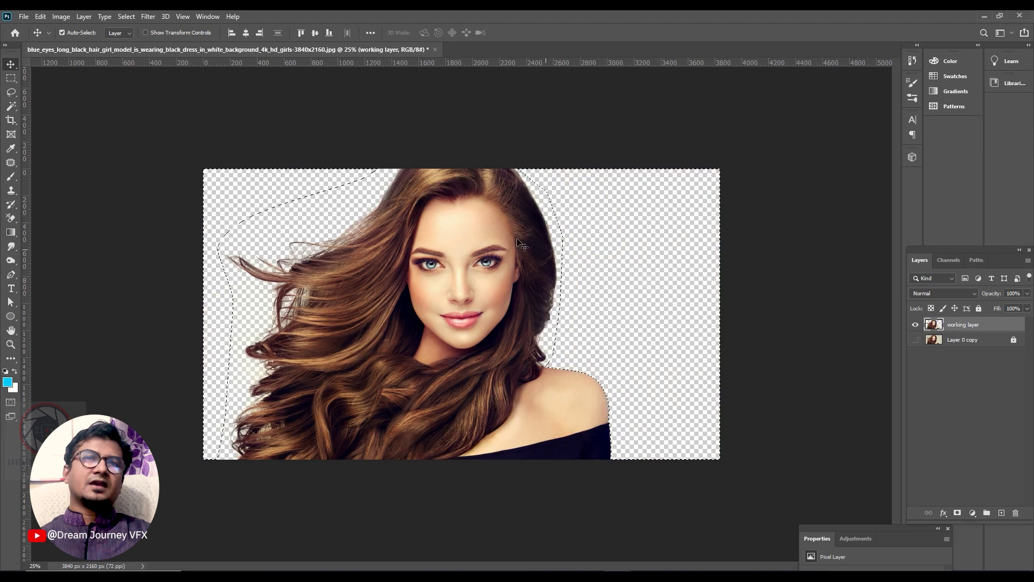
{"action": "left_click", "coordinate": [67, 15]}
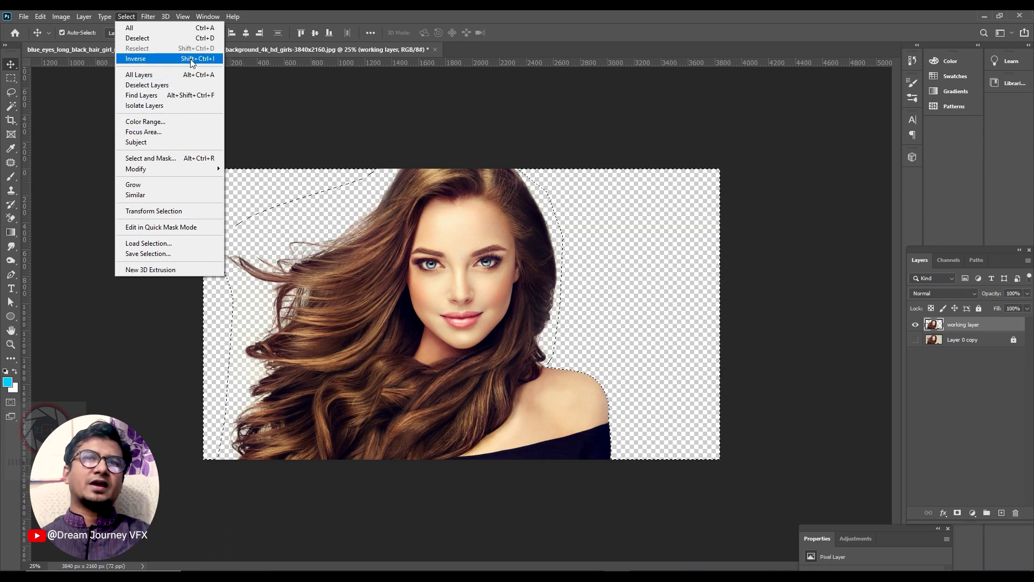
{"action": "left_click", "coordinate": [587, 217]}
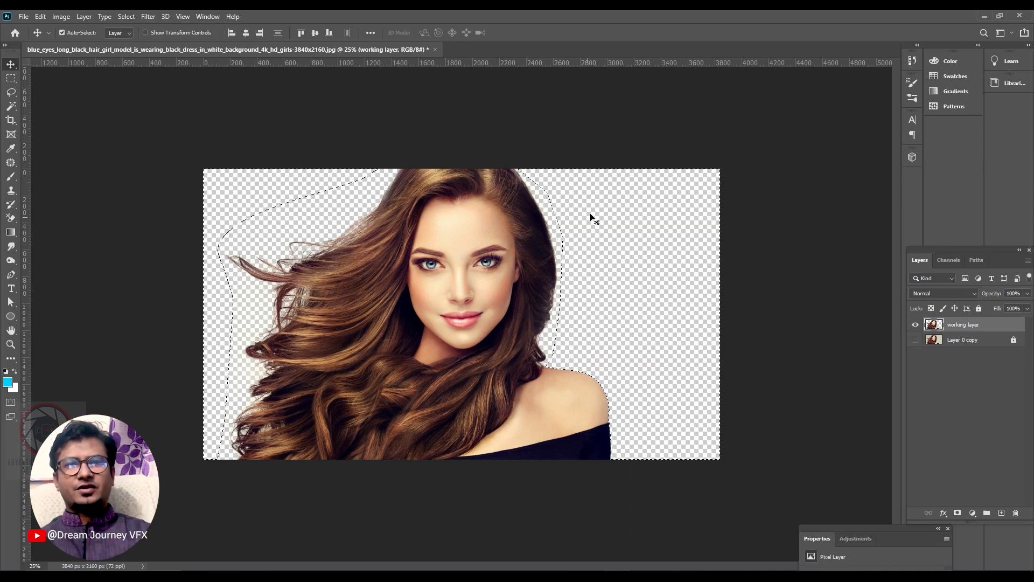
{"action": "key", "text": "ctrl"}
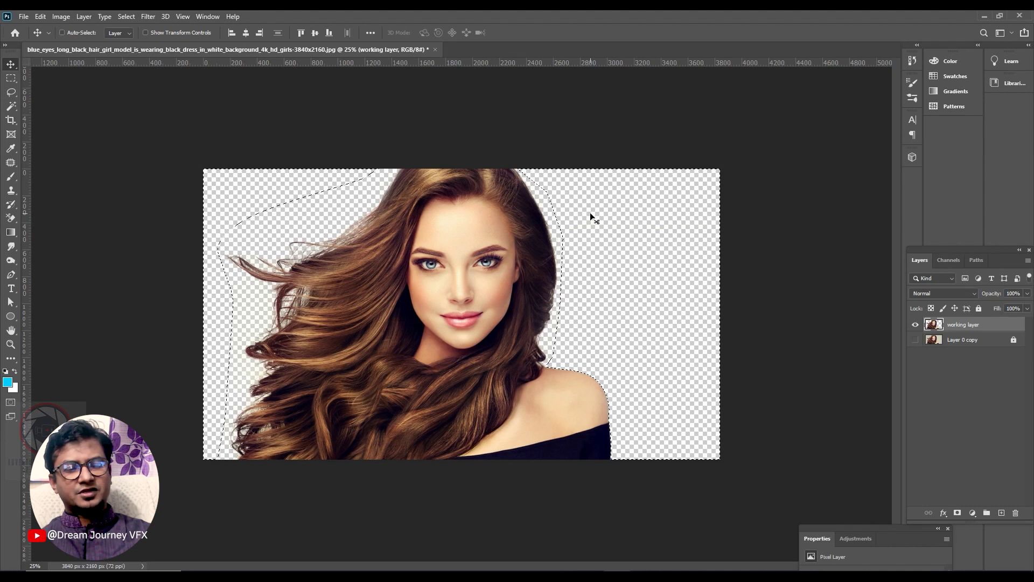
{"action": "key", "text": "ctrl+d"}
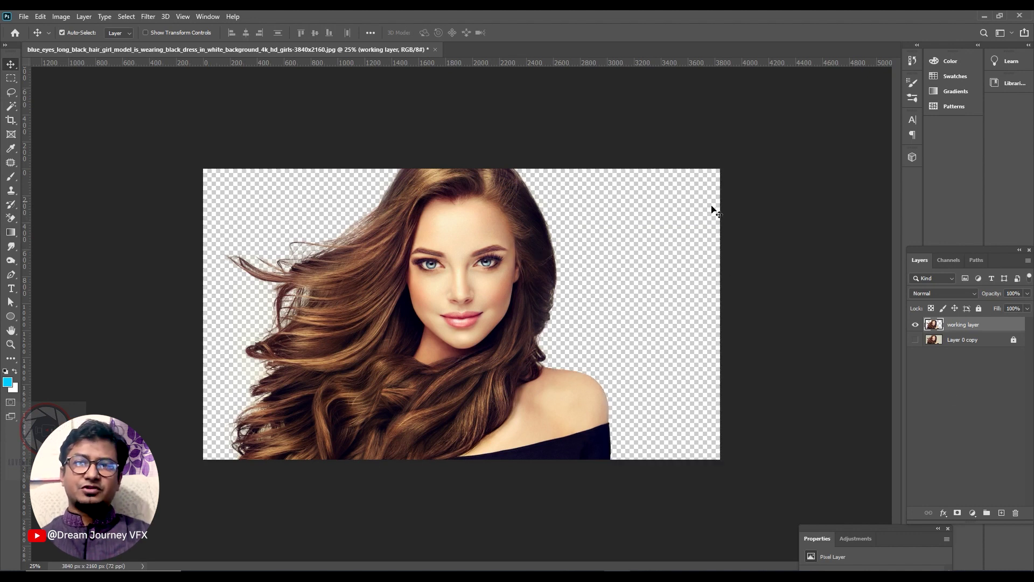
Add a new empty Layer 1, cancelling an extra new-layer dialog.
{"action": "left_click", "coordinate": [1001, 513]}
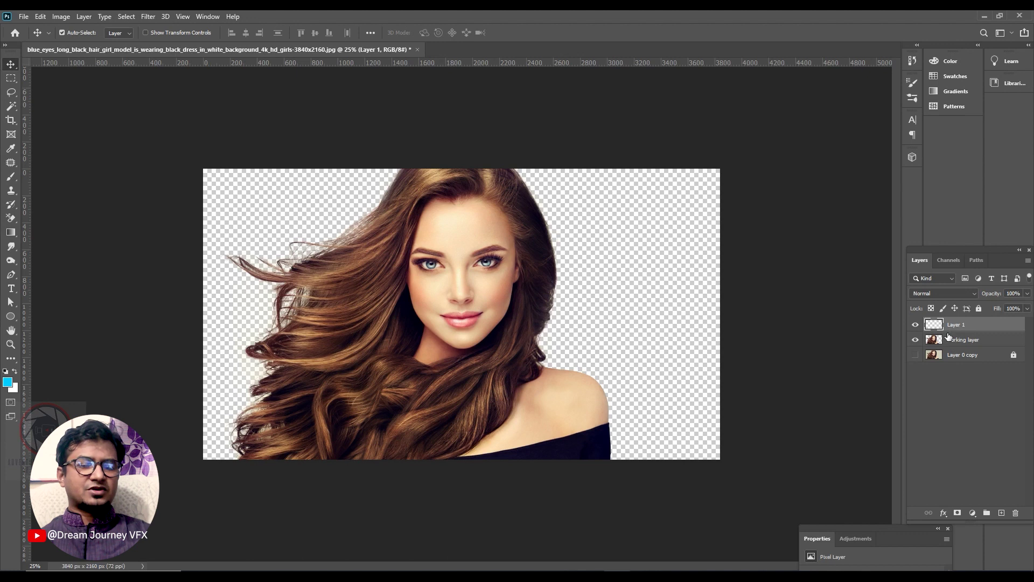
{"action": "left_click", "coordinate": [26, 15]}
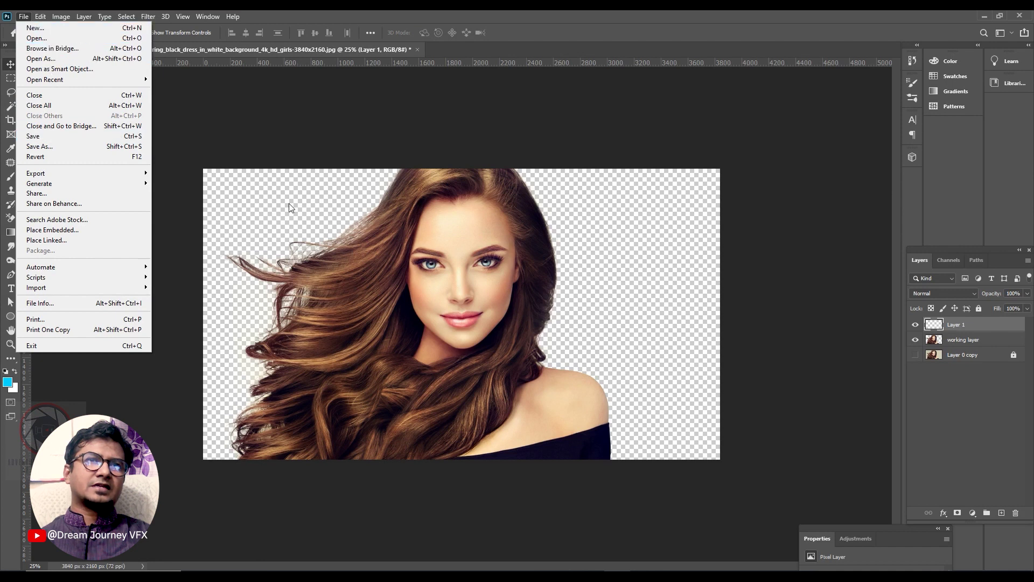
{"action": "left_click", "coordinate": [936, 327]}
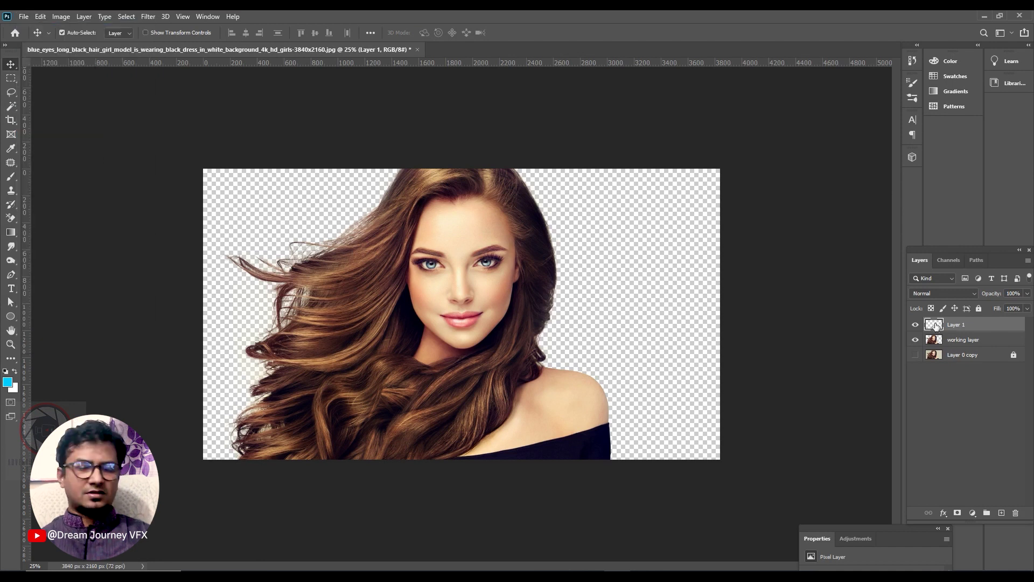
{"action": "key", "text": "ctrl+shift+n"}
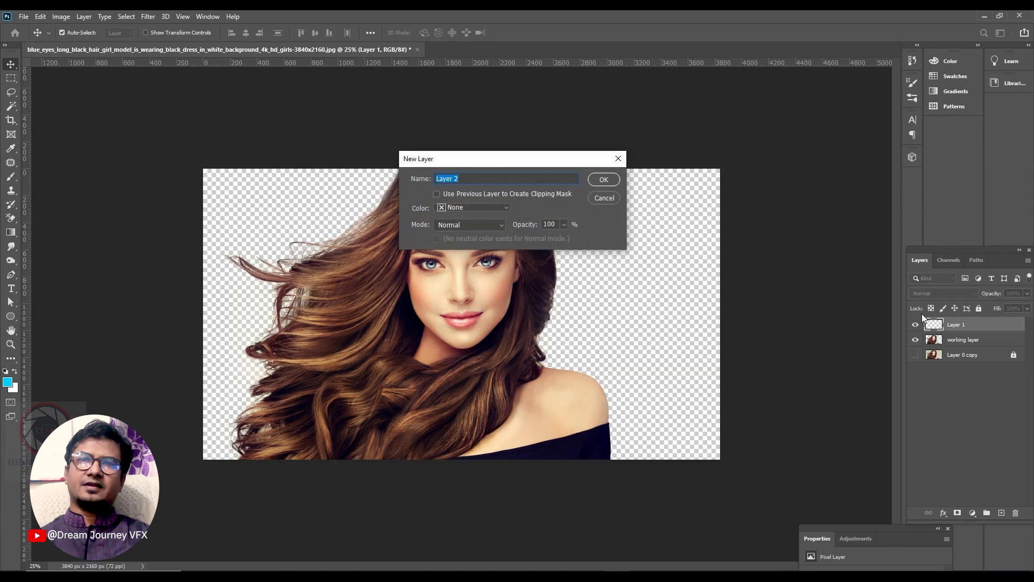
{"action": "left_click", "coordinate": [602, 198]}
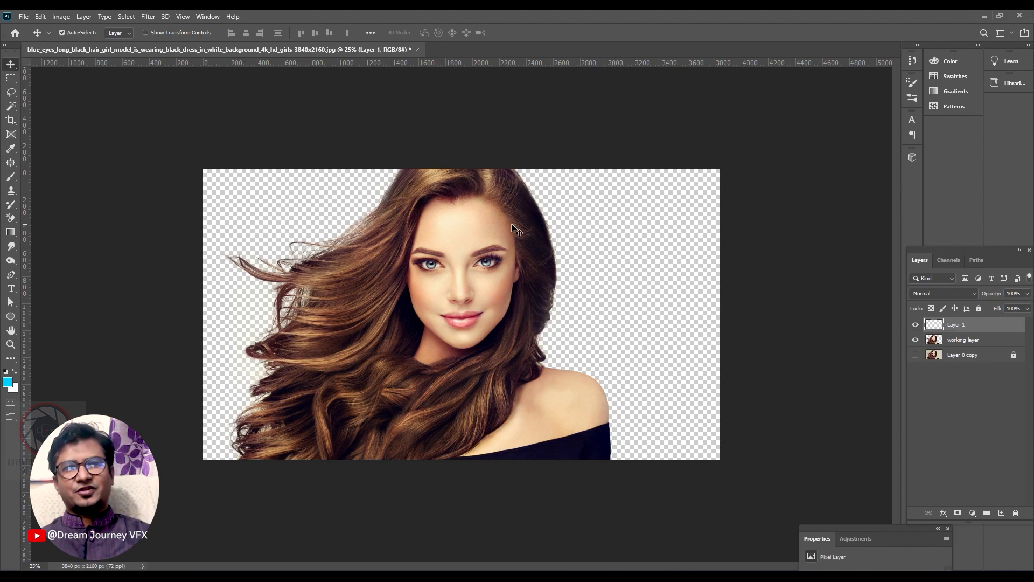
Move Layer 1 below the working layer and rename it 'color'.
{"action": "left_click", "coordinate": [508, 187]}
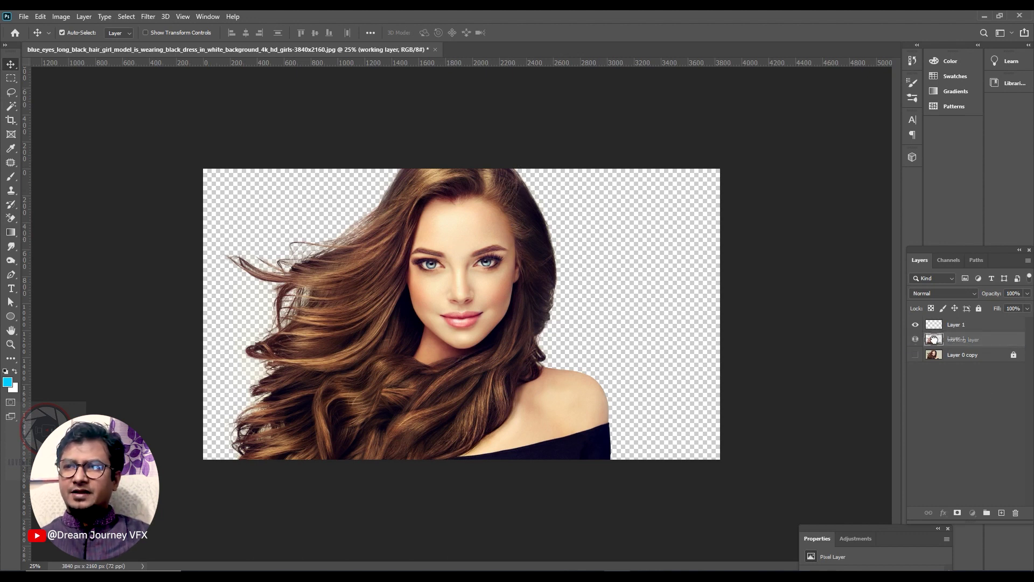
{"action": "left_click_drag", "start_coordinate": [933, 327], "coordinate": [938, 340]}
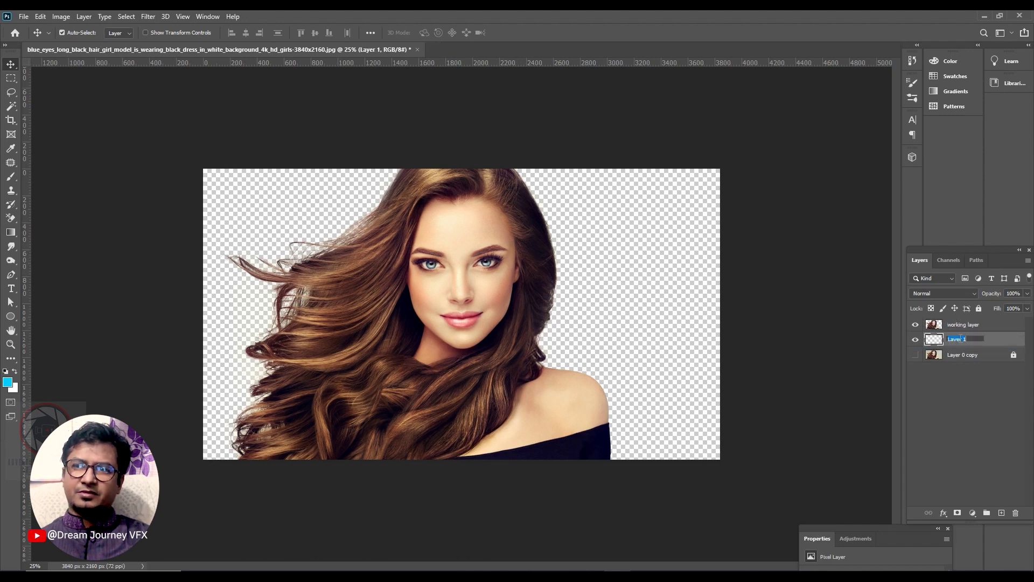
{"action": "type", "text": "color"}
{"action": "key", "text": "Return"}
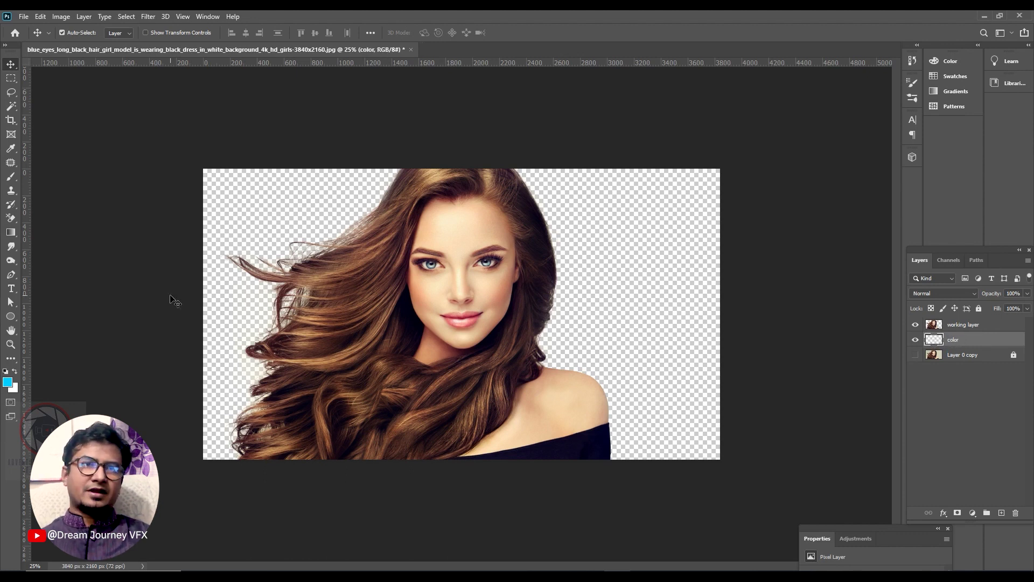
Pick red-orange f73400 as the foreground colour in the Color Picker.
{"action": "left_click", "coordinate": [7, 383]}
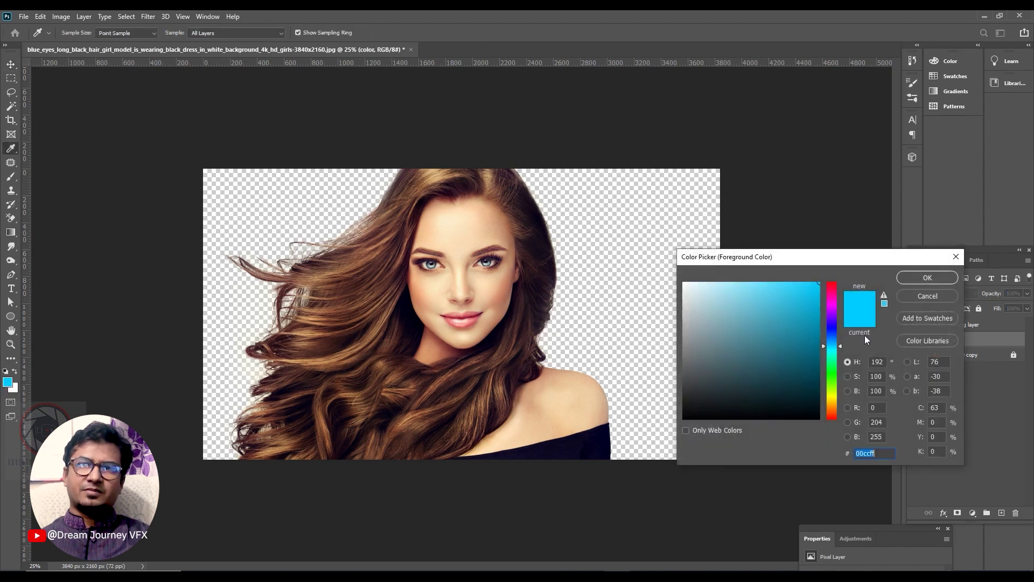
{"action": "left_click", "coordinate": [819, 286]}
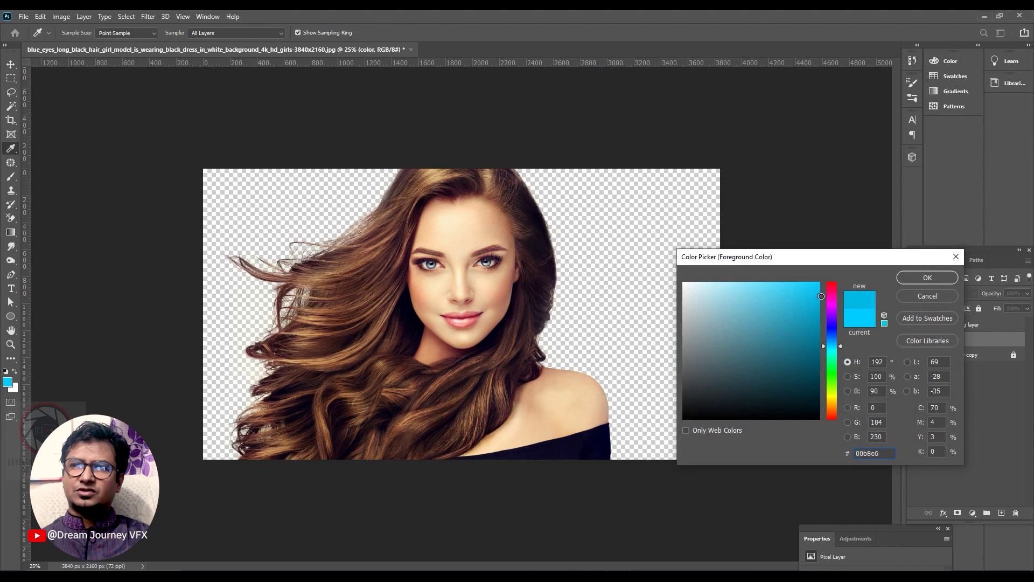
{"action": "left_click_drag", "start_coordinate": [838, 332], "coordinate": [836, 415]}
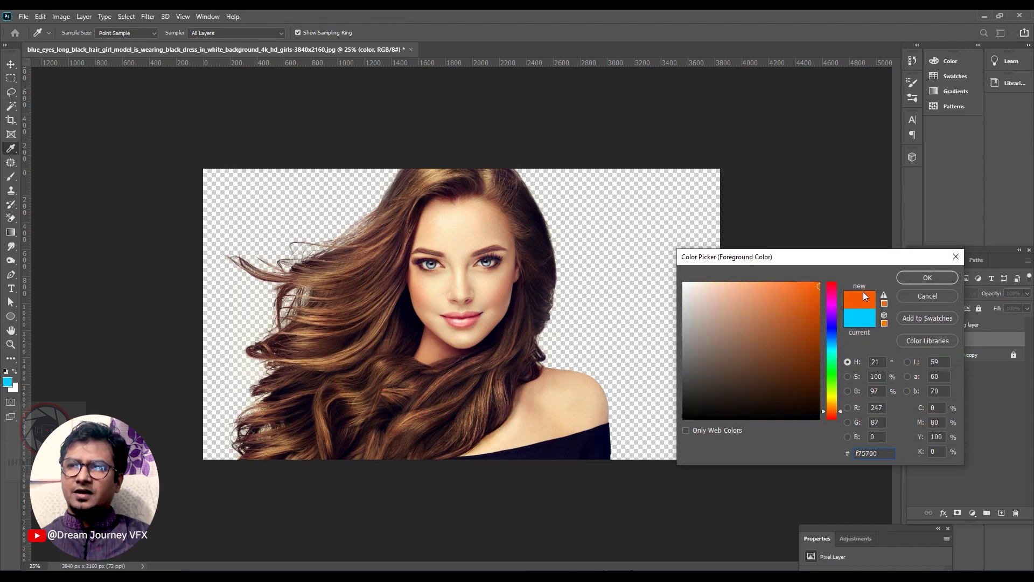
{"action": "left_click_drag", "start_coordinate": [834, 414], "coordinate": [839, 418]}
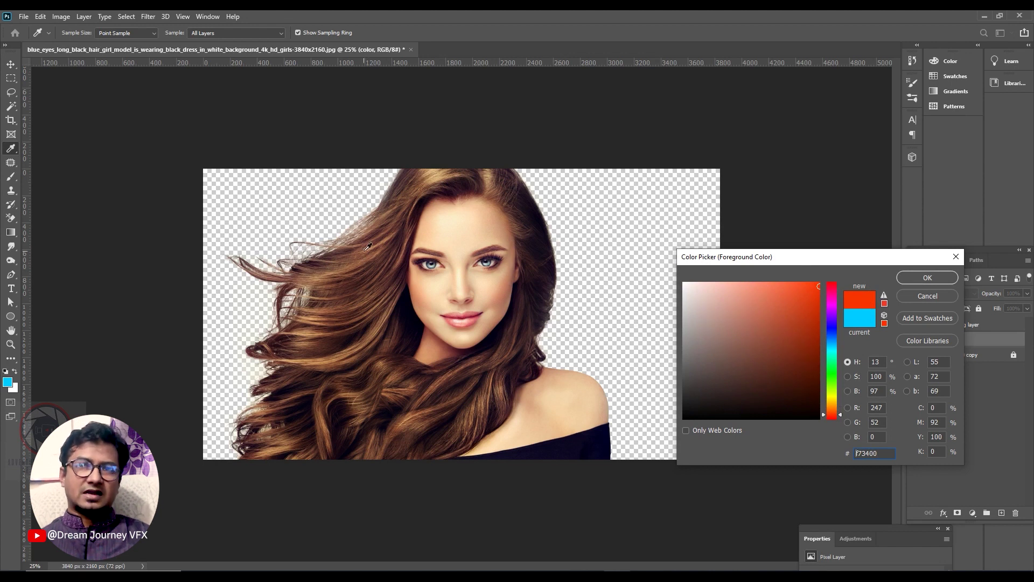
{"action": "left_click", "coordinate": [922, 279]}
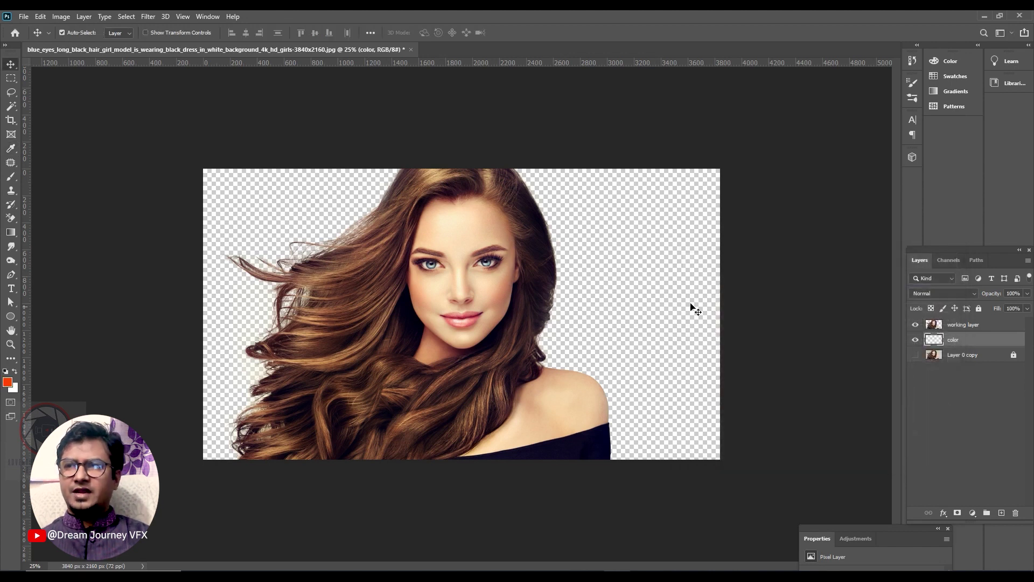
Fill the color layer with the red-orange foreground colour, then zoom in on the hair.
{"action": "key", "text": "alt+BackSpace"}
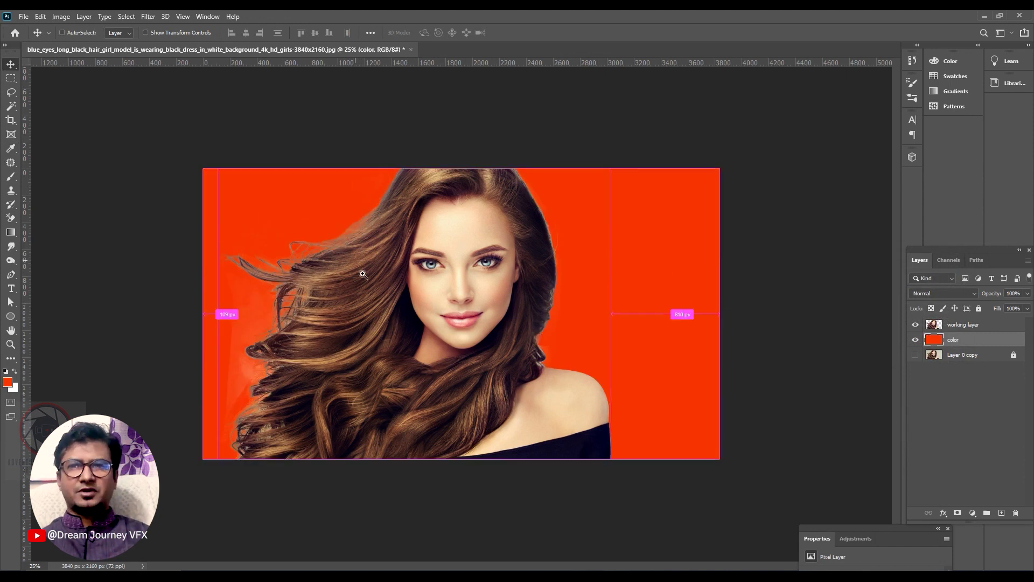
{"action": "left_click", "coordinate": [334, 270], "text": "ctrl"}
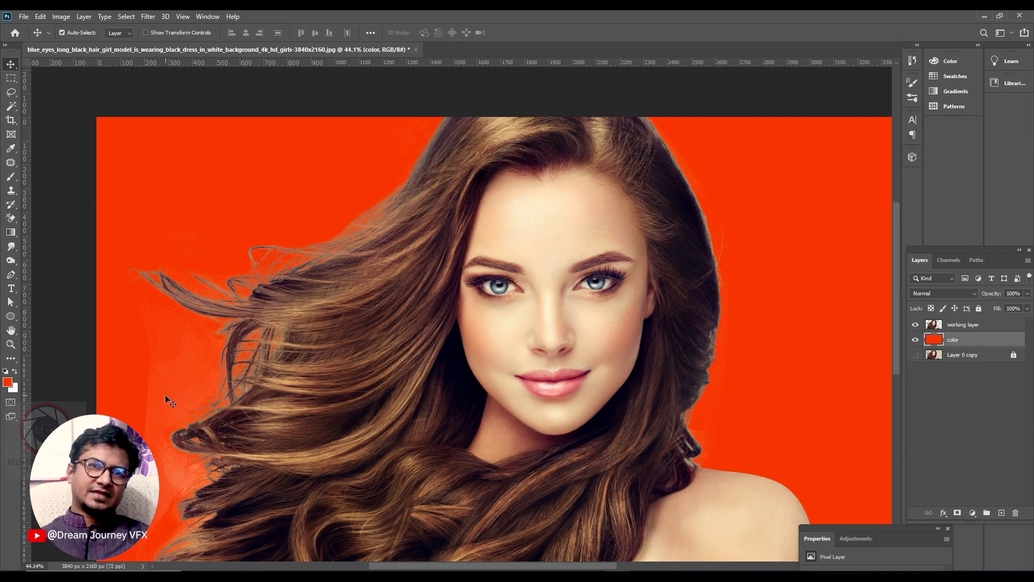
{"action": "scroll", "coordinate": [165, 395], "scroll_direction": "up", "scroll_amount": 3}
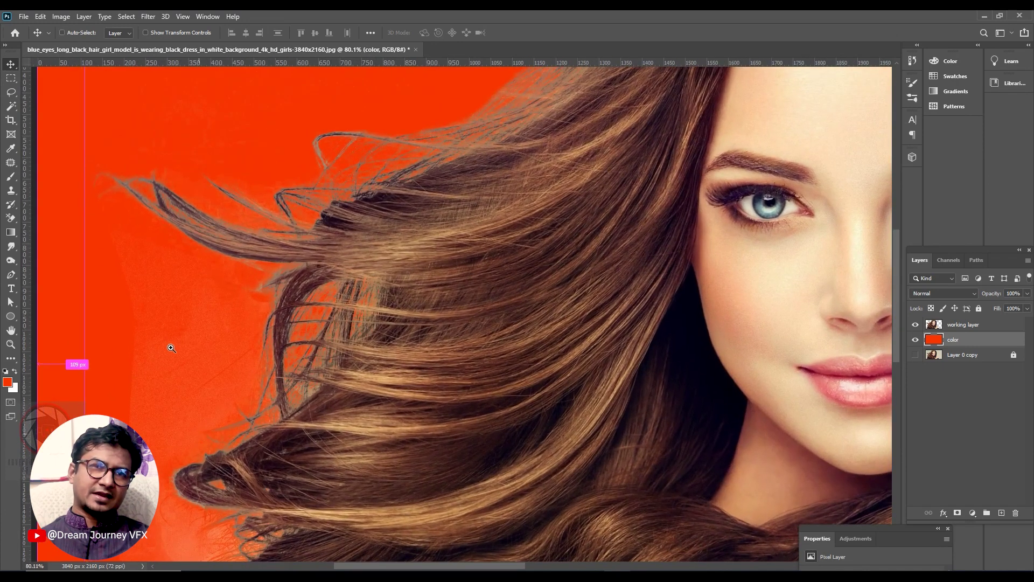
{"action": "key", "text": "ctrl"}
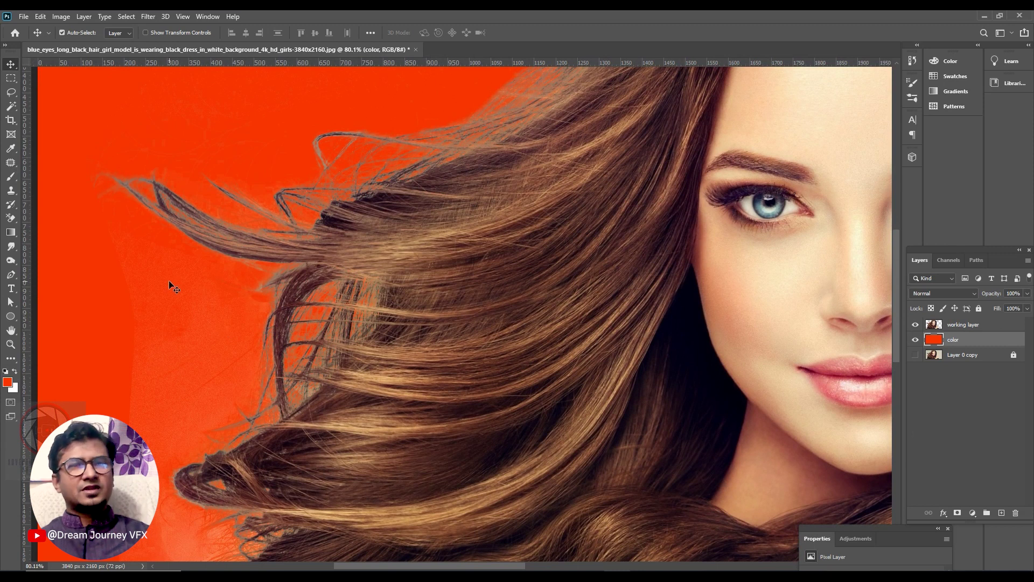
Make the working layer active and select the Background Eraser Tool.
{"action": "left_click", "coordinate": [938, 325]}
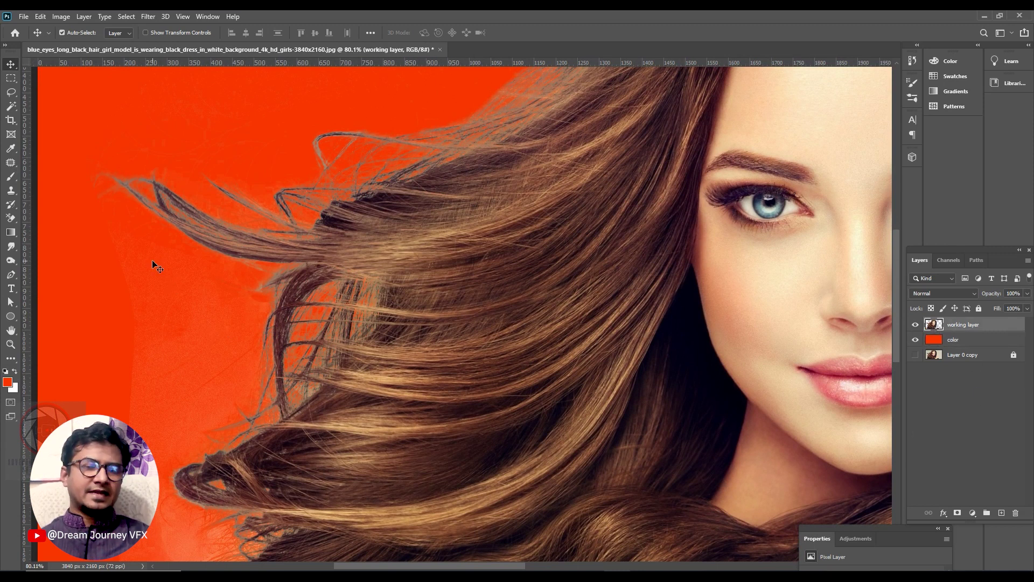
{"action": "left_click", "coordinate": [11, 218]}
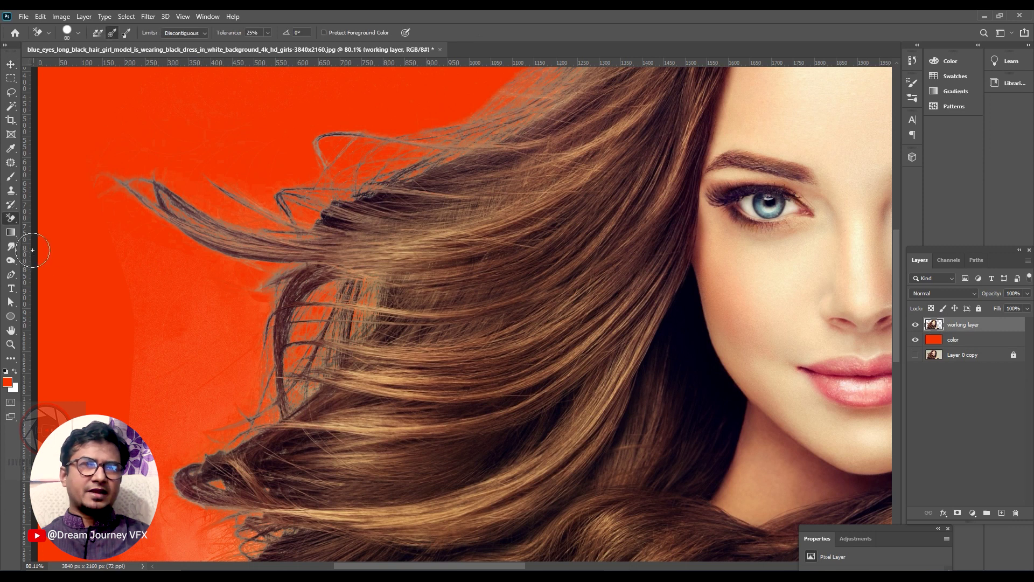
{"action": "right_click", "coordinate": [12, 220]}
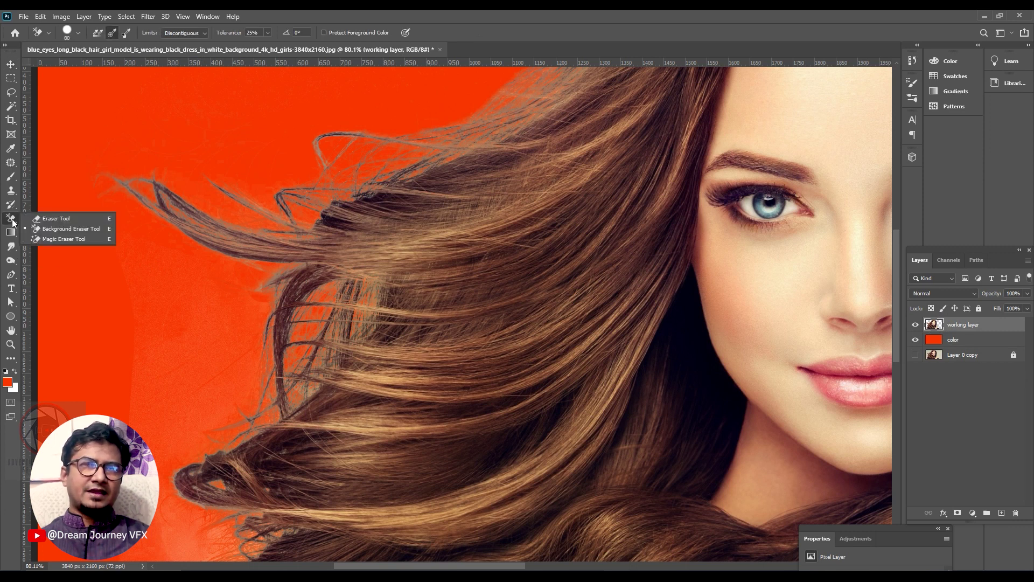
{"action": "left_click", "coordinate": [61, 231]}
Erase the pale fringe left of the hair strands with an enlarged eraser brush.
{"action": "mouse_move", "coordinate": [156, 430]}
{"action": "left_mouse_down"}
{"action": "mouse_move", "coordinate": [151, 365]}
{"action": "mouse_move", "coordinate": [226, 309]}
{"action": "left_mouse_up"}
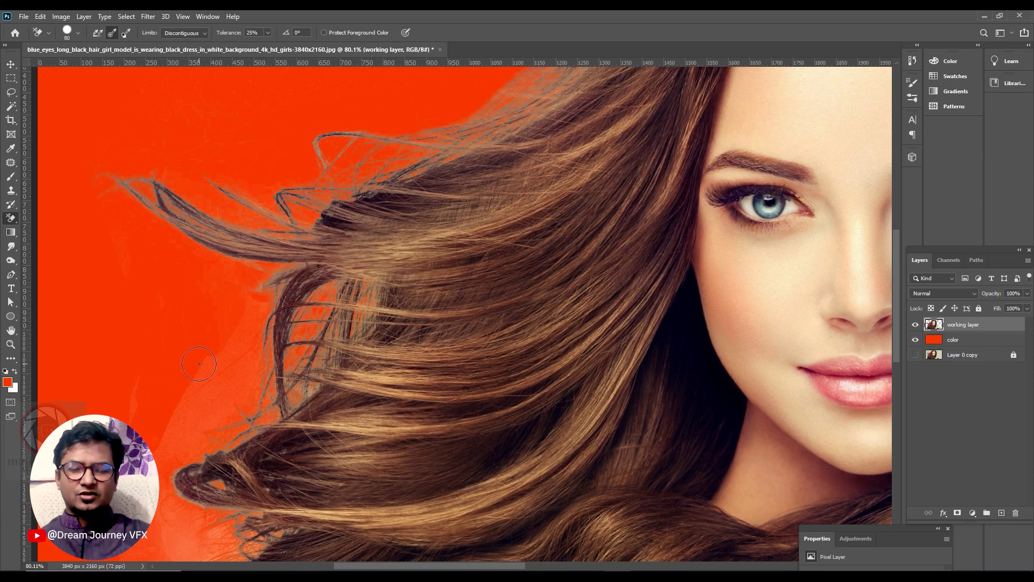
{"action": "key", "text": "bracketright"}
{"action": "key", "text": "bracketright"}
{"action": "key", "text": "bracketright"}
{"action": "key", "text": "bracketright"}
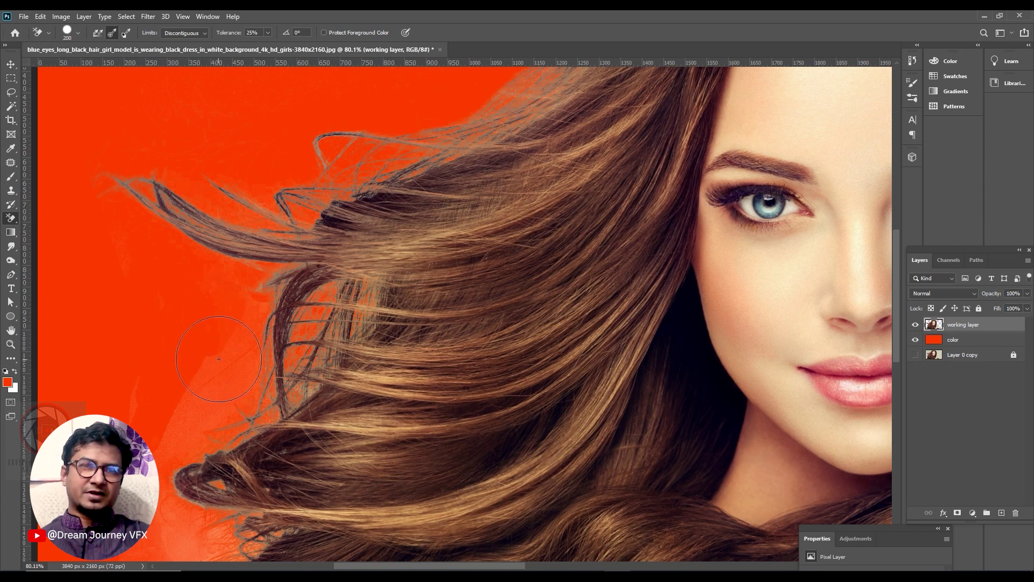
{"action": "left_click_drag", "start_coordinate": [173, 457], "coordinate": [264, 339]}
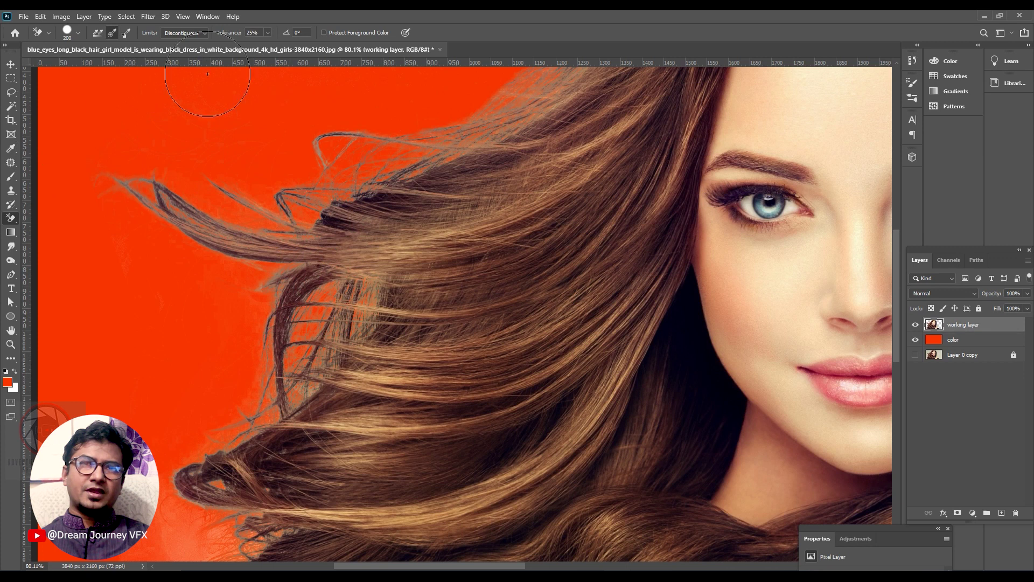
{"action": "left_click_drag", "start_coordinate": [208, 438], "coordinate": [323, 131]}
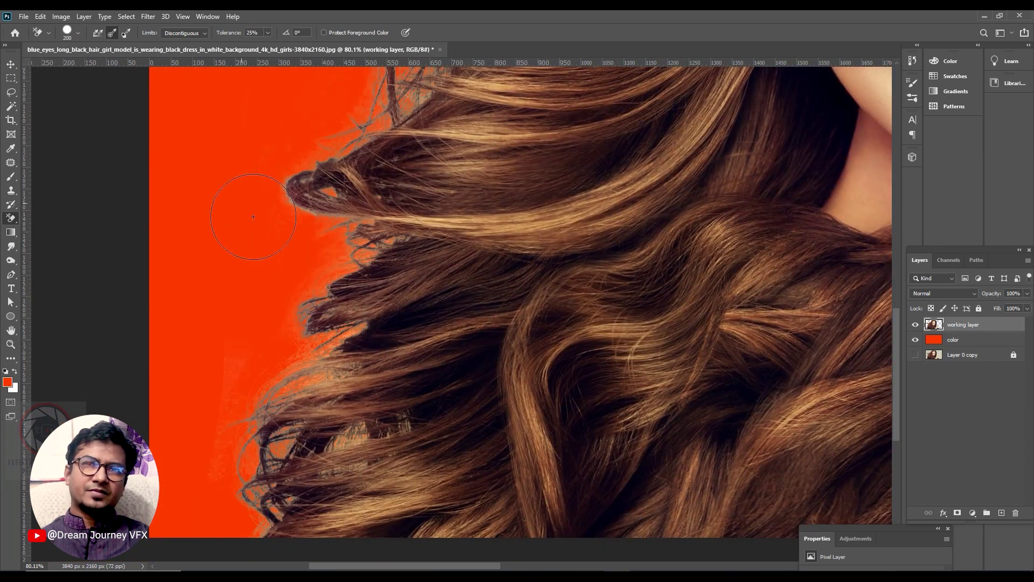
Clean the fringe around the flyaway strands and along the top edge of the hair.
{"action": "left_click_drag", "start_coordinate": [308, 275], "coordinate": [358, 135]}
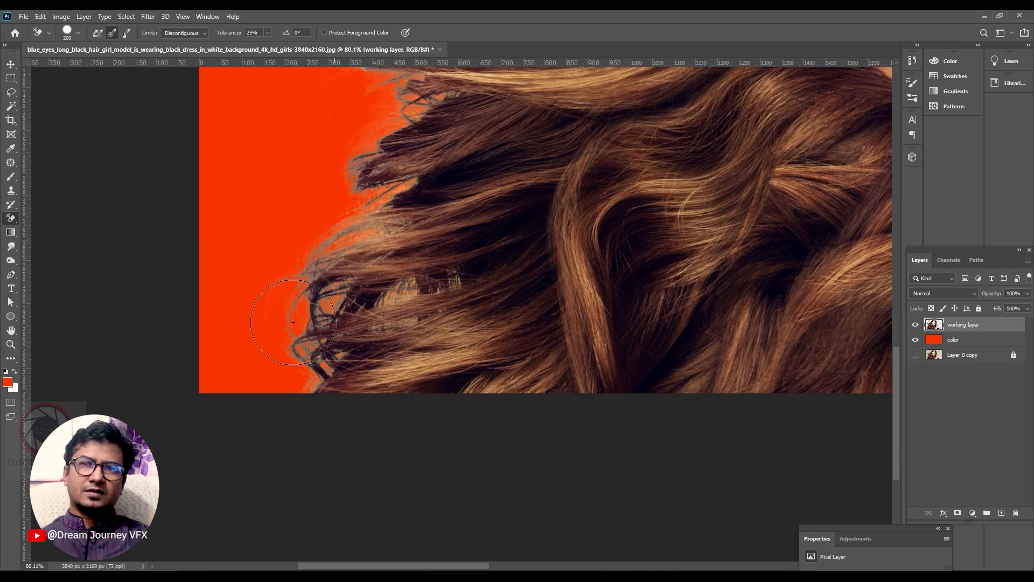
{"action": "left_click_drag", "start_coordinate": [377, 134], "coordinate": [312, 324]}
{"action": "mouse_move", "coordinate": [310, 385]}
{"action": "left_mouse_down"}
{"action": "mouse_move", "coordinate": [267, 358]}
{"action": "mouse_move", "coordinate": [265, 374]}
{"action": "left_mouse_up"}
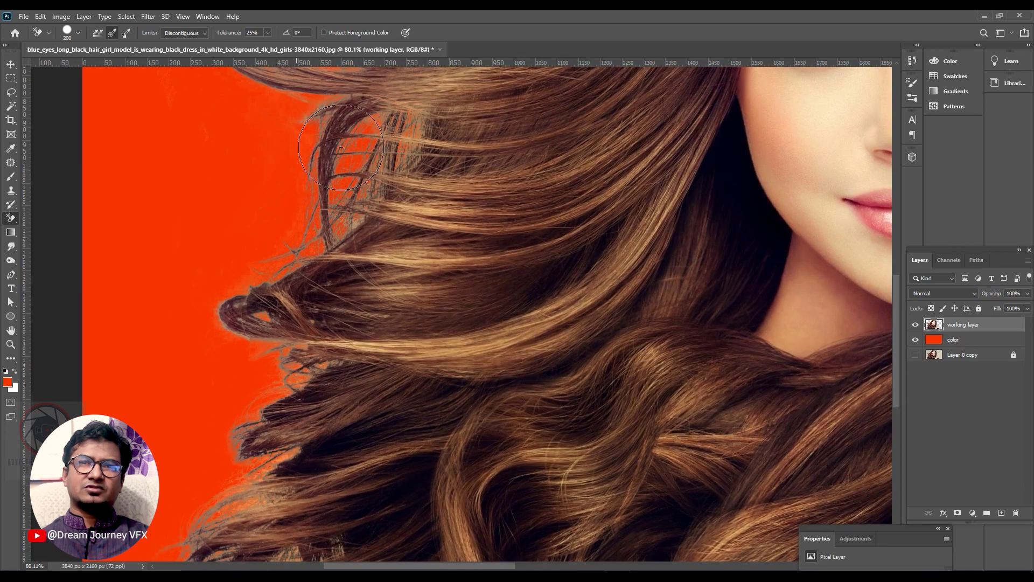
{"action": "left_click_drag", "start_coordinate": [386, 196], "coordinate": [381, 331]}
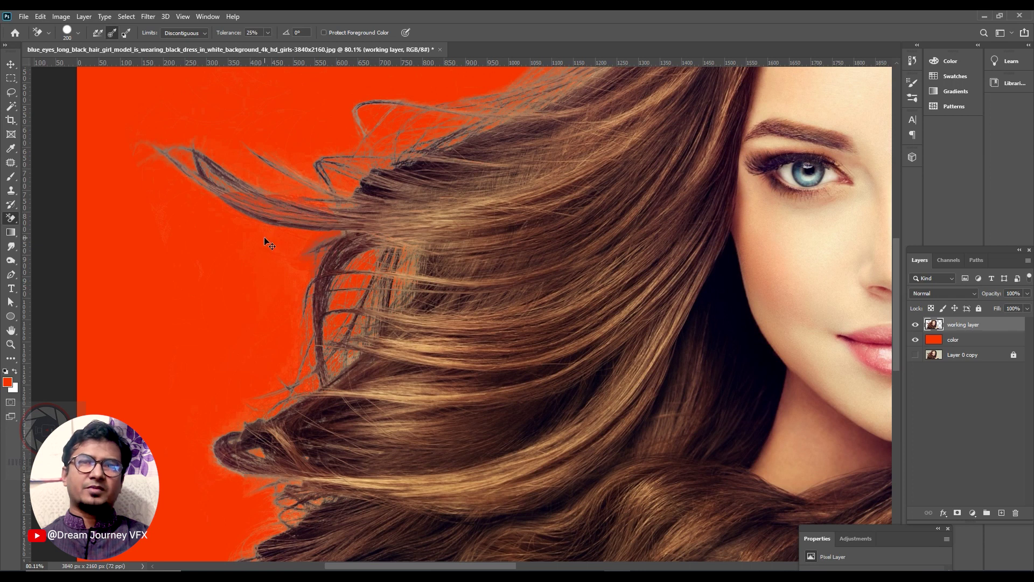
{"action": "left_click_drag", "start_coordinate": [287, 234], "coordinate": [231, 162]}
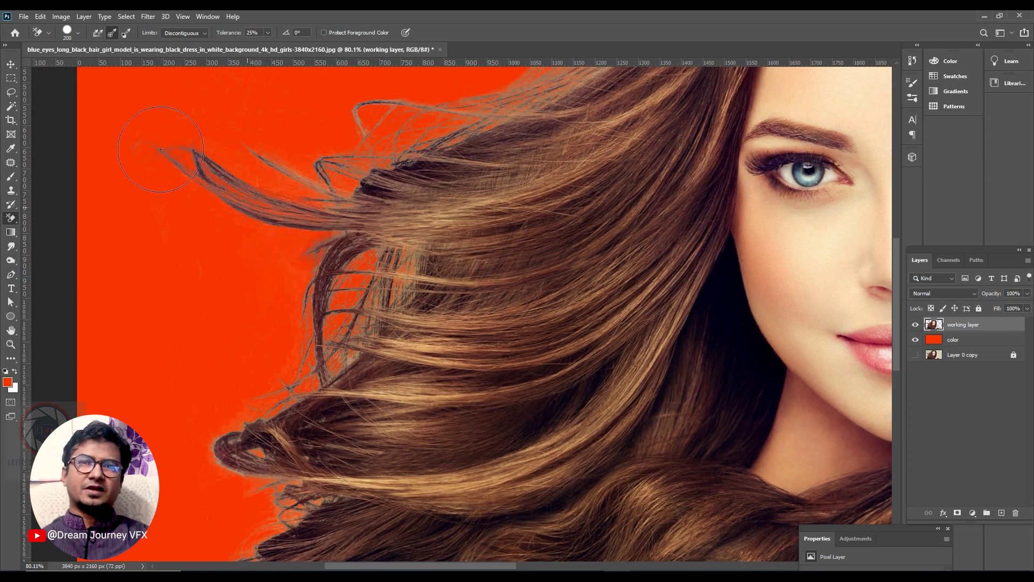
{"action": "left_click_drag", "start_coordinate": [503, 98], "coordinate": [523, 98]}
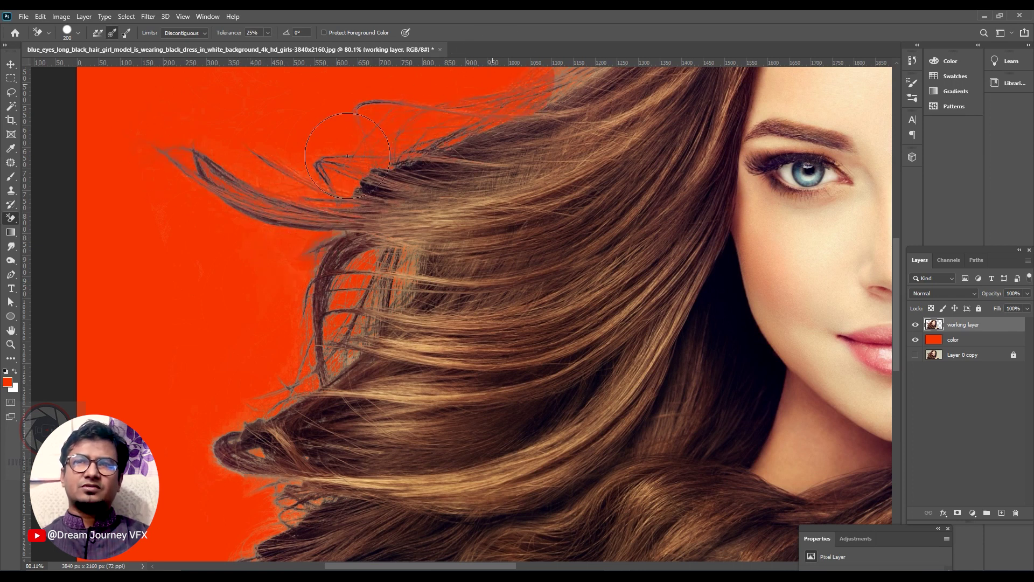
{"action": "left_click_drag", "start_coordinate": [520, 53], "coordinate": [584, 29]}
{"action": "left_click_drag", "start_coordinate": [542, 79], "coordinate": [357, 277]}
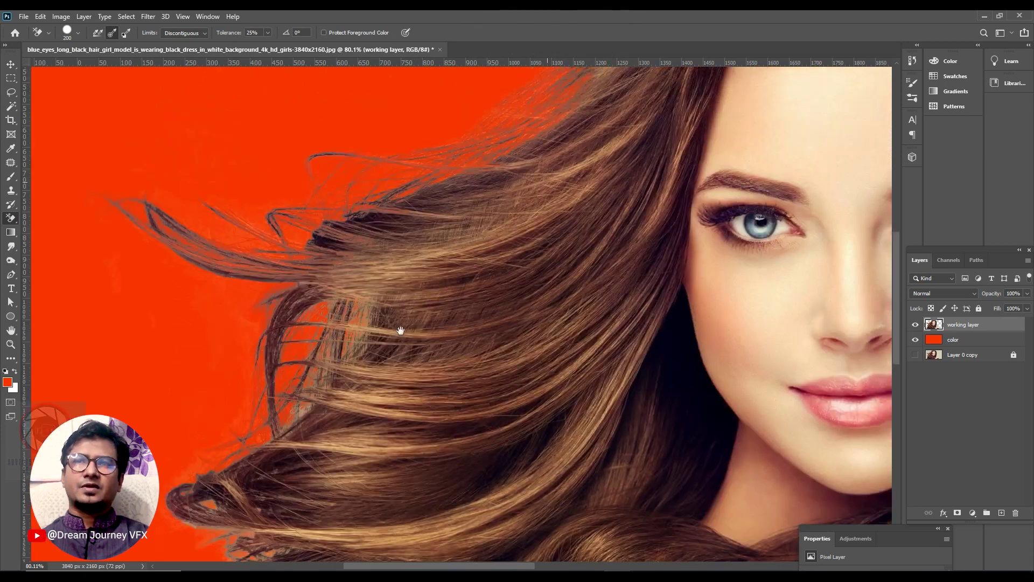
{"action": "left_click_drag", "start_coordinate": [443, 208], "coordinate": [402, 278]}
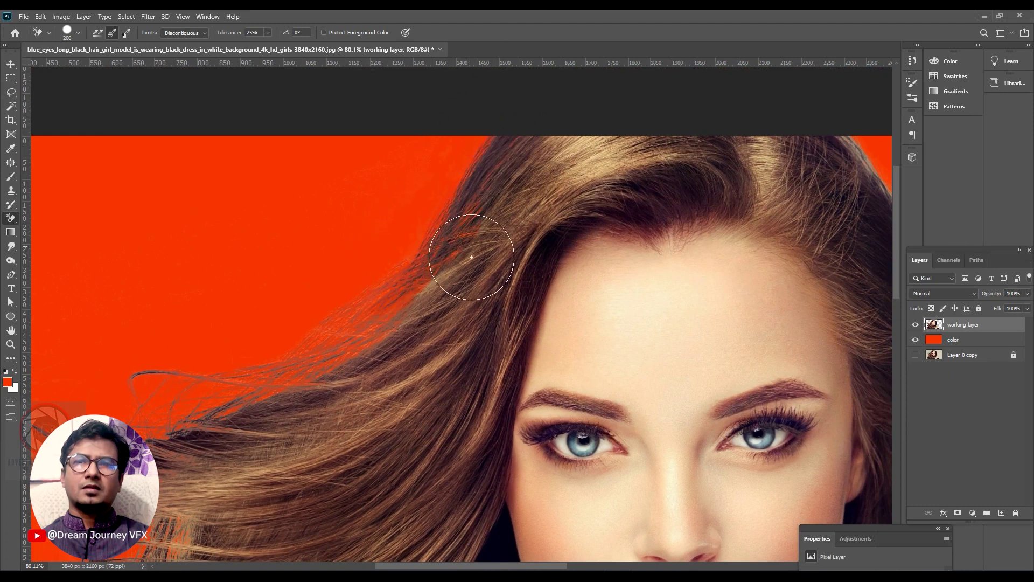
Zoom and pan around the portrait to frame the hair above the forehead.
{"action": "left_click", "coordinate": [474, 278], "text": "ctrl+alt"}
{"action": "left_click", "coordinate": [436, 305], "text": "ctrl+alt"}
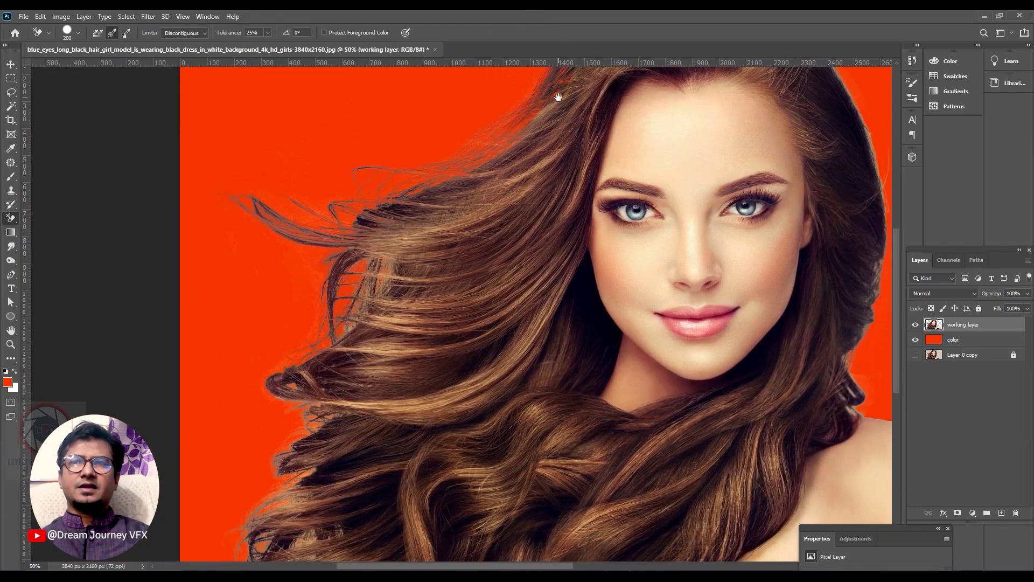
{"action": "left_click_drag", "start_coordinate": [555, 97], "coordinate": [486, 168]}
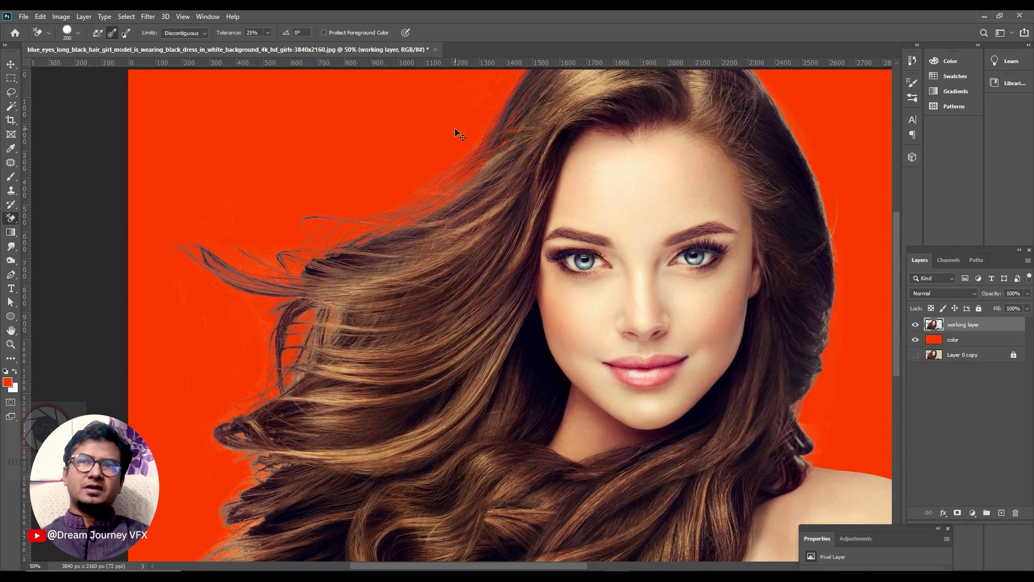
{"action": "left_click_drag", "start_coordinate": [328, 357], "coordinate": [402, 126]}
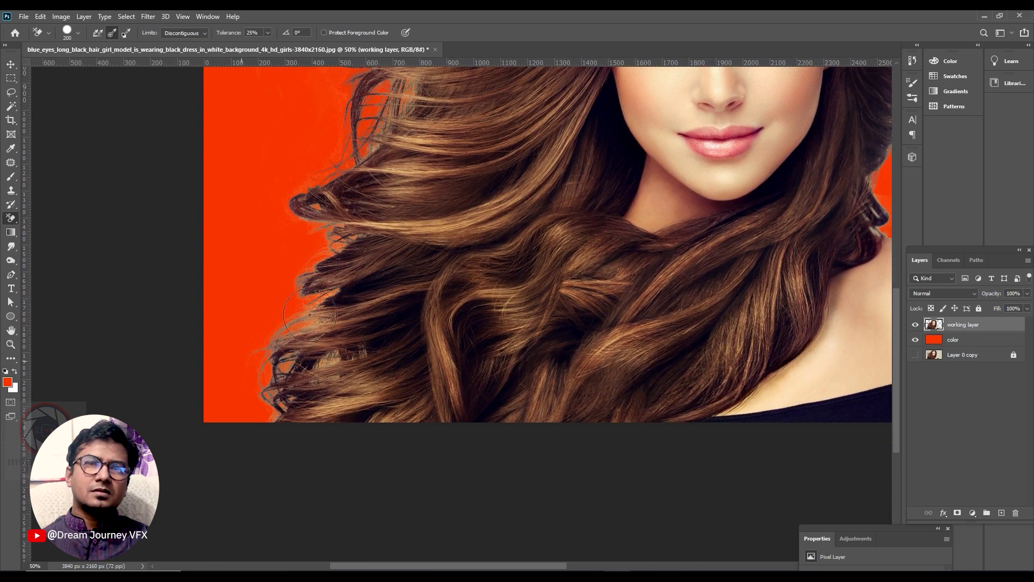
{"action": "left_click_drag", "start_coordinate": [372, 304], "coordinate": [281, 509]}
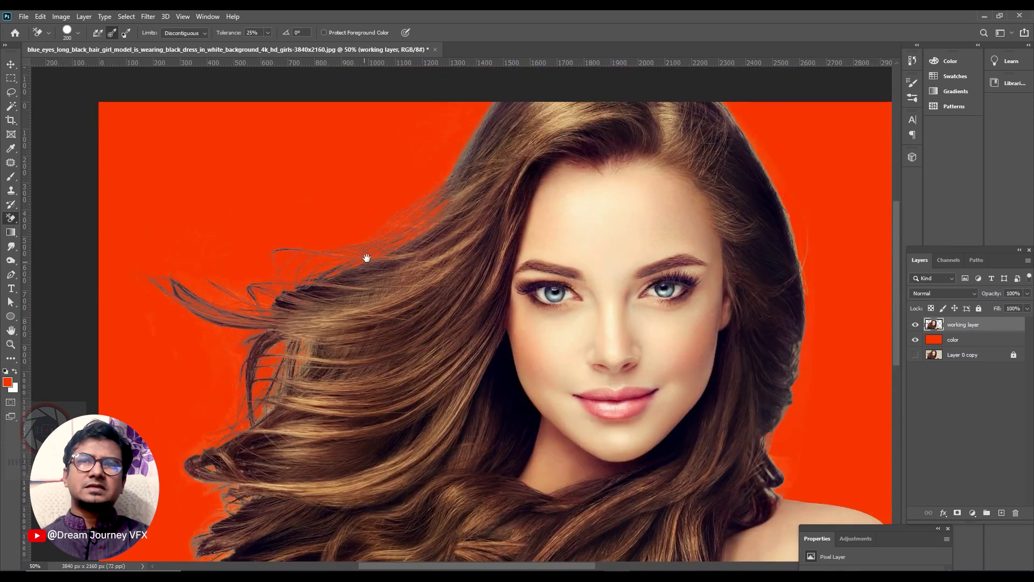
{"action": "left_click_drag", "start_coordinate": [366, 258], "coordinate": [327, 338]}
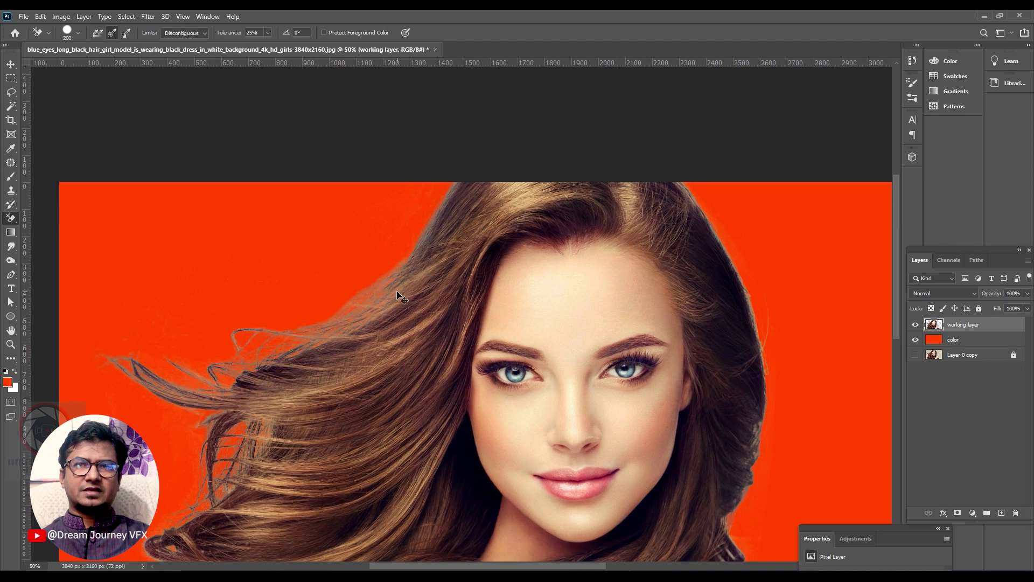
{"action": "left_click_drag", "start_coordinate": [355, 288], "coordinate": [394, 217]}
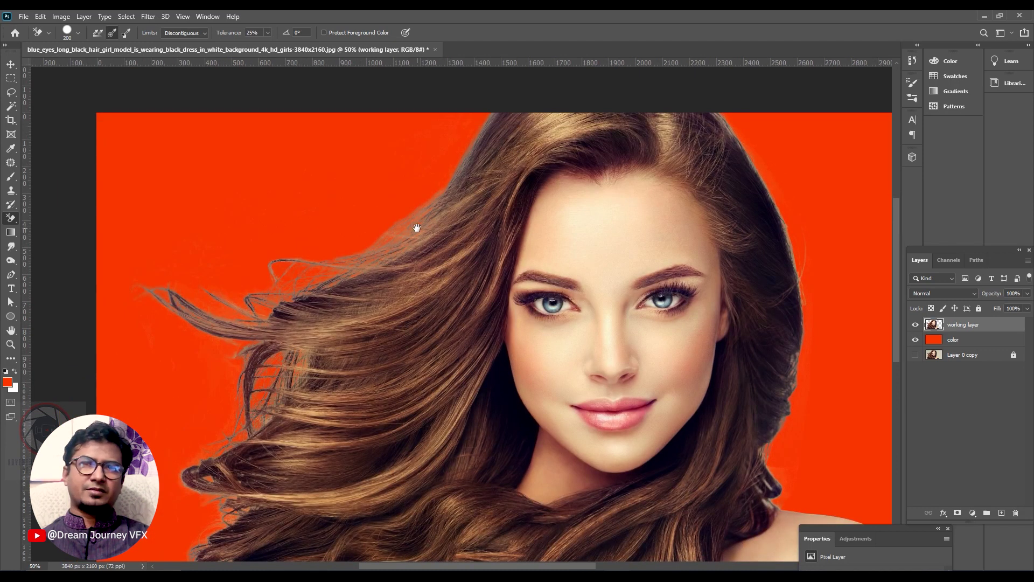
{"action": "left_click", "coordinate": [403, 242], "text": "alt"}
{"action": "mouse_move", "coordinate": [324, 199]}
{"action": "left_mouse_down"}
{"action": "mouse_move", "coordinate": [336, 194]}
{"action": "mouse_move", "coordinate": [228, 227]}
{"action": "mouse_move", "coordinate": [316, 160]}
{"action": "left_mouse_up"}
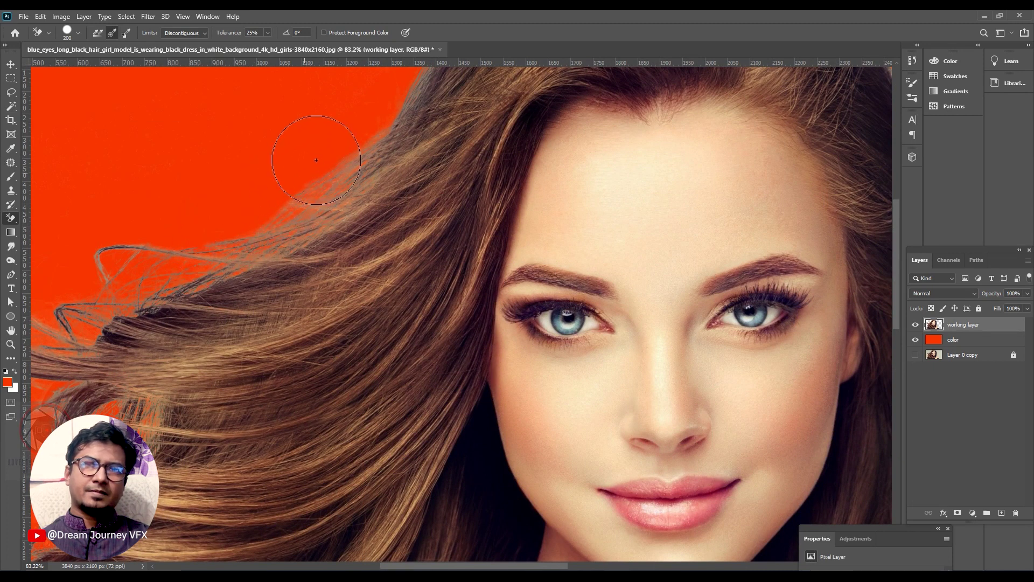
{"action": "left_click_drag", "start_coordinate": [300, 297], "coordinate": [269, 275]}
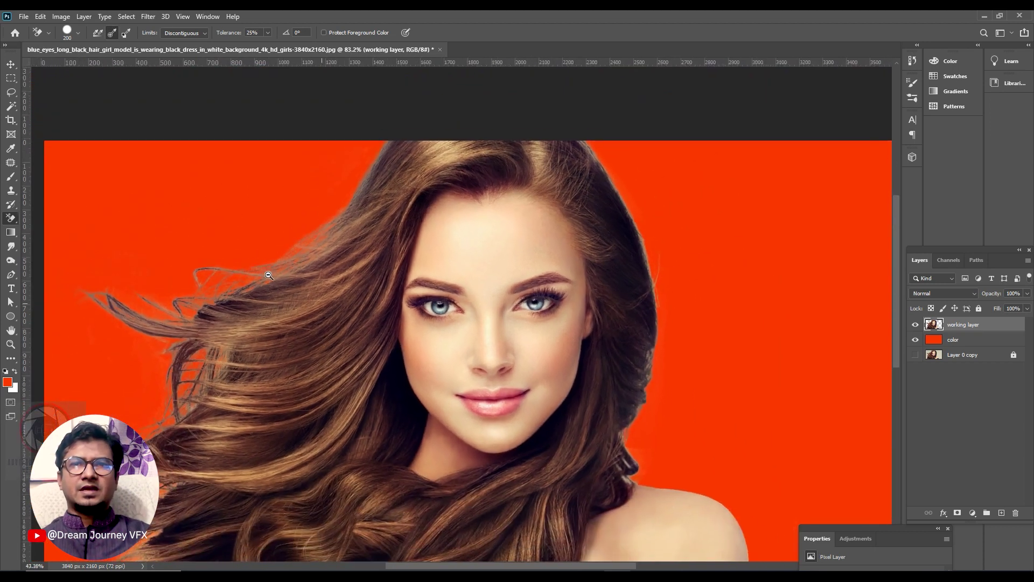
{"action": "left_click", "coordinate": [302, 309], "text": "alt"}
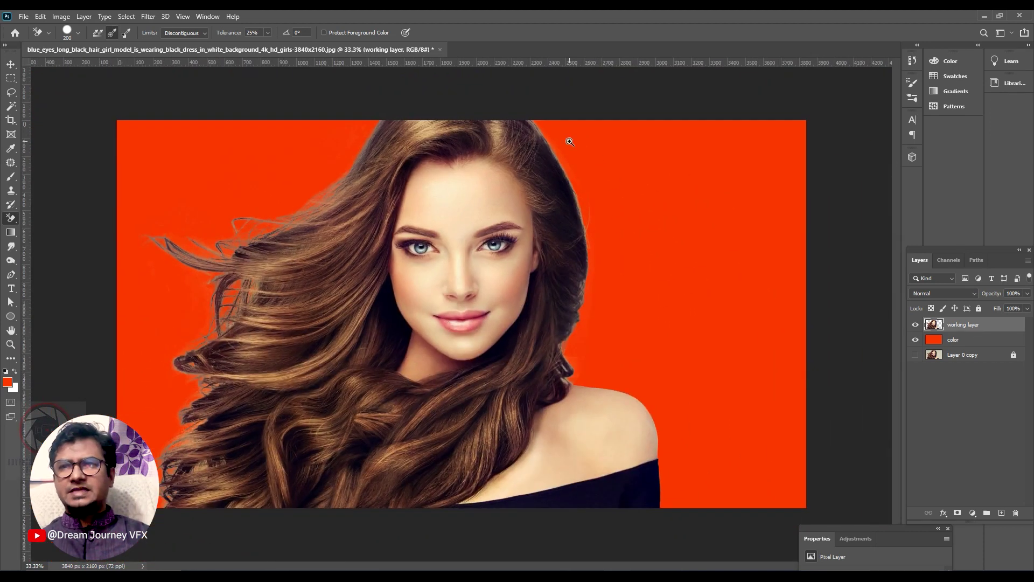
Erase the light fringe along the right hair edge and the wisps above the shoulder.
{"action": "left_click_drag", "start_coordinate": [570, 141], "coordinate": [625, 143]}
{"action": "mouse_move", "coordinate": [597, 348]}
{"action": "left_mouse_down"}
{"action": "mouse_move", "coordinate": [472, 93]}
{"action": "mouse_move", "coordinate": [657, 509]}
{"action": "left_mouse_up"}
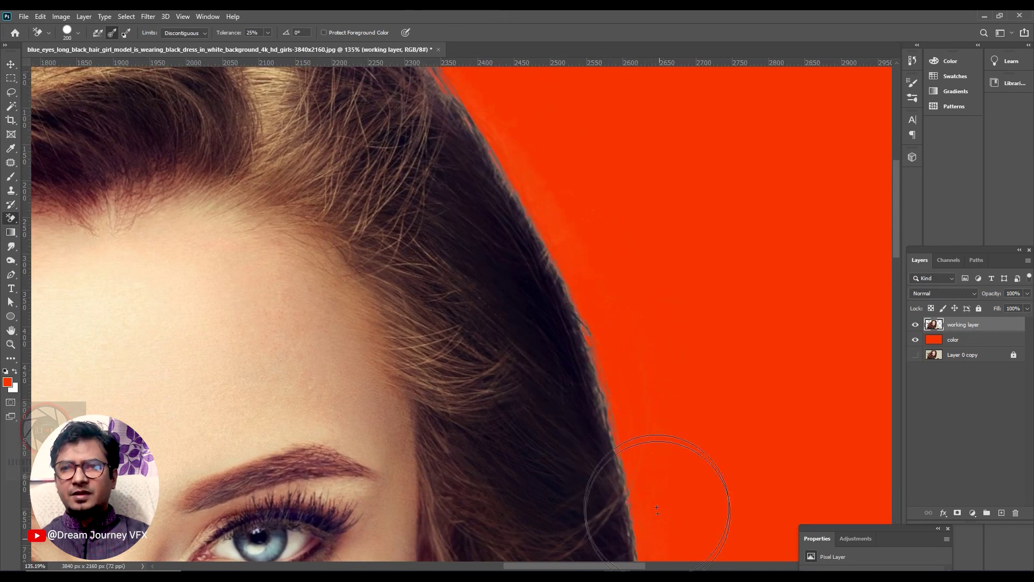
{"action": "mouse_move", "coordinate": [619, 344]}
{"action": "left_mouse_down"}
{"action": "mouse_move", "coordinate": [587, 296]}
{"action": "mouse_move", "coordinate": [593, 324]}
{"action": "left_mouse_up"}
{"action": "left_click_drag", "start_coordinate": [666, 428], "coordinate": [616, 170]}
{"action": "mouse_move", "coordinate": [613, 294]}
{"action": "left_mouse_down"}
{"action": "mouse_move", "coordinate": [641, 358]}
{"action": "mouse_move", "coordinate": [589, 357]}
{"action": "mouse_move", "coordinate": [603, 79]}
{"action": "mouse_move", "coordinate": [546, 487]}
{"action": "mouse_move", "coordinate": [539, 226]}
{"action": "left_mouse_up"}
{"action": "mouse_move", "coordinate": [544, 218]}
{"action": "left_mouse_down"}
{"action": "mouse_move", "coordinate": [507, 152]}
{"action": "mouse_move", "coordinate": [532, 241]}
{"action": "left_mouse_up"}
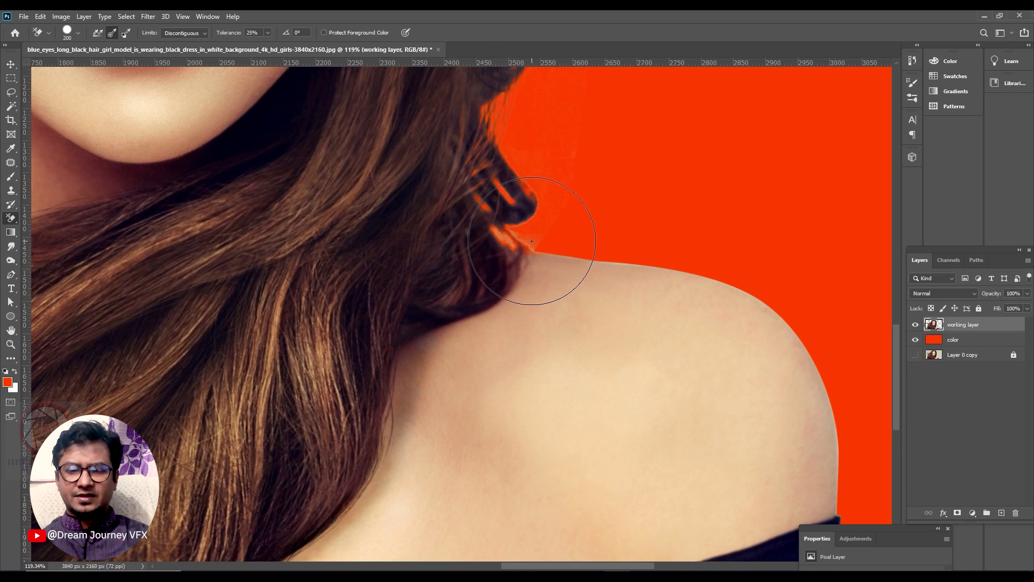
With a smaller brush, erase light pixels between the hair tip, shoulder and lower strand.
{"action": "key", "text": "bracketleft"}
{"action": "key", "text": "bracketleft"}
{"action": "key", "text": "bracketleft"}
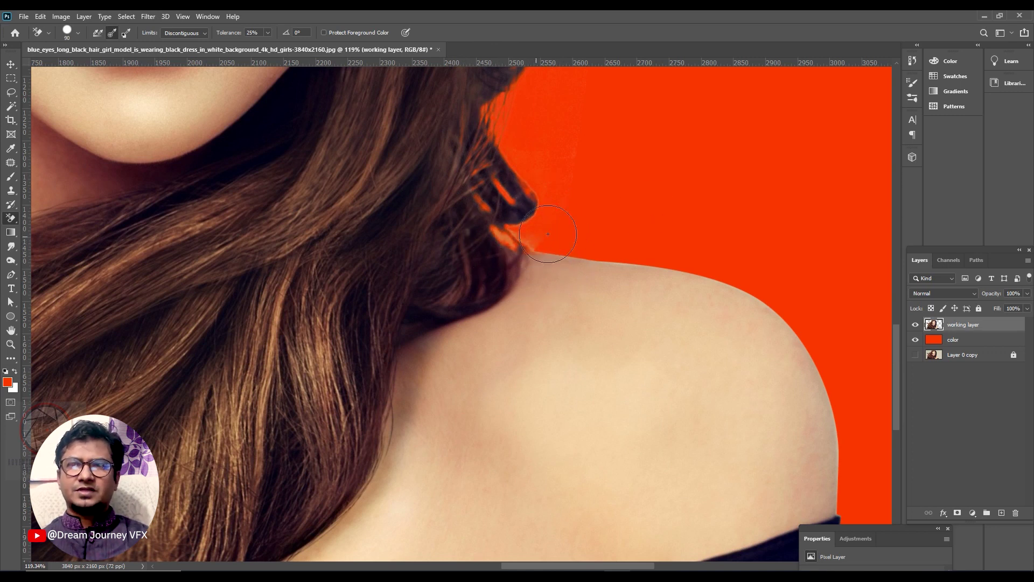
{"action": "left_click_drag", "start_coordinate": [531, 231], "coordinate": [569, 288]}
{"action": "key", "text": "bracketleft"}
{"action": "key", "text": "bracketleft"}
{"action": "key", "text": "bracketleft"}
{"action": "key", "text": "bracketleft"}
{"action": "key", "text": "bracketleft"}
{"action": "key", "text": "bracketleft"}
{"action": "key", "text": "bracketleft"}
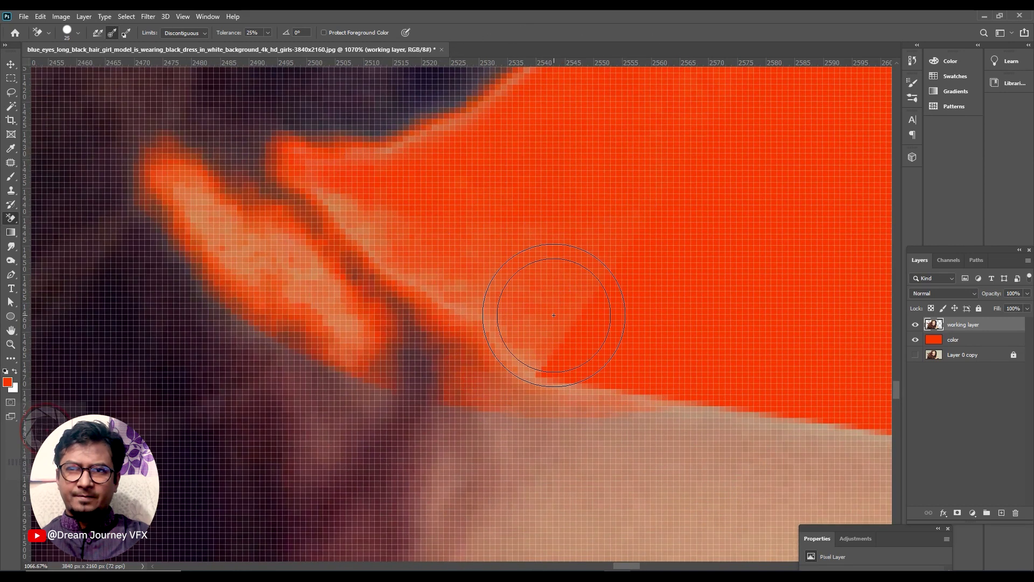
{"action": "left_click_drag", "start_coordinate": [531, 350], "coordinate": [283, 237]}
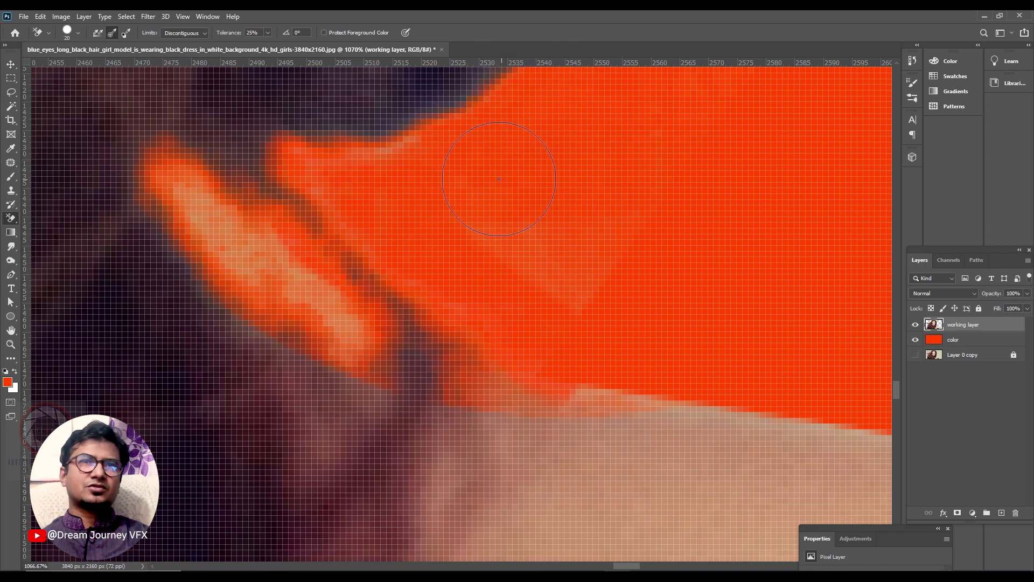
{"action": "left_click", "coordinate": [71, 32]}
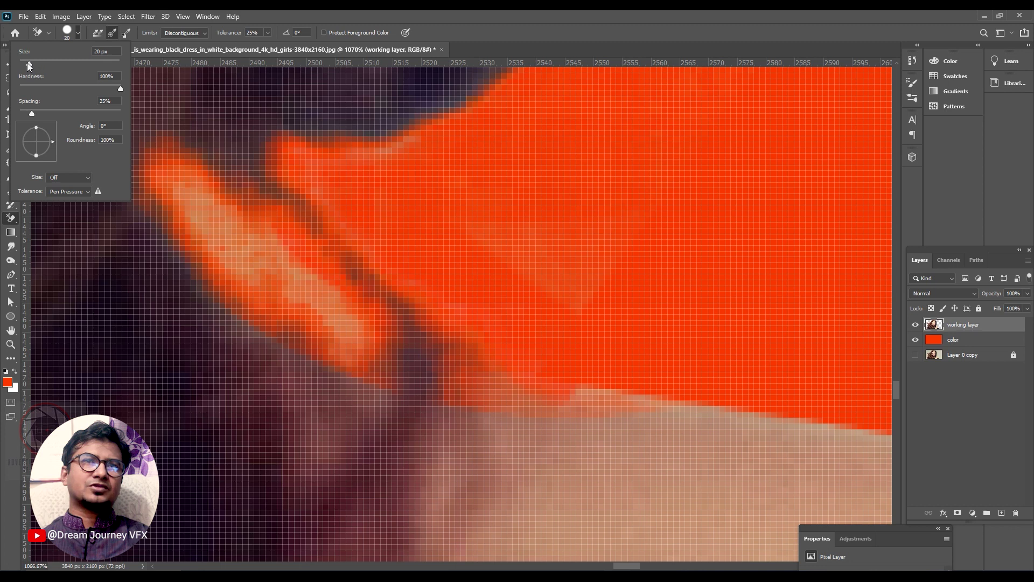
{"action": "left_click_drag", "start_coordinate": [348, 302], "coordinate": [200, 184]}
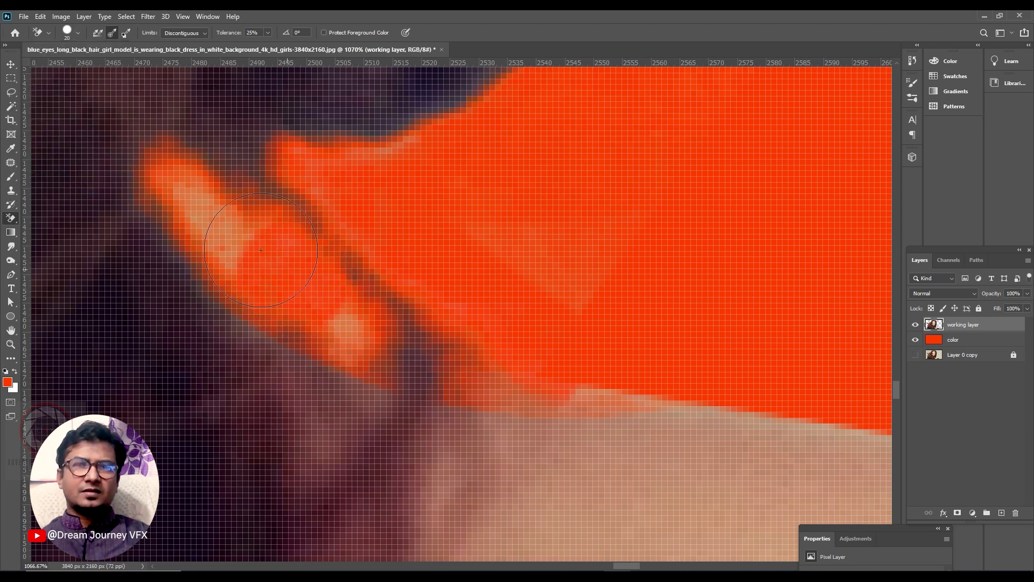
{"action": "left_click", "coordinate": [344, 321]}
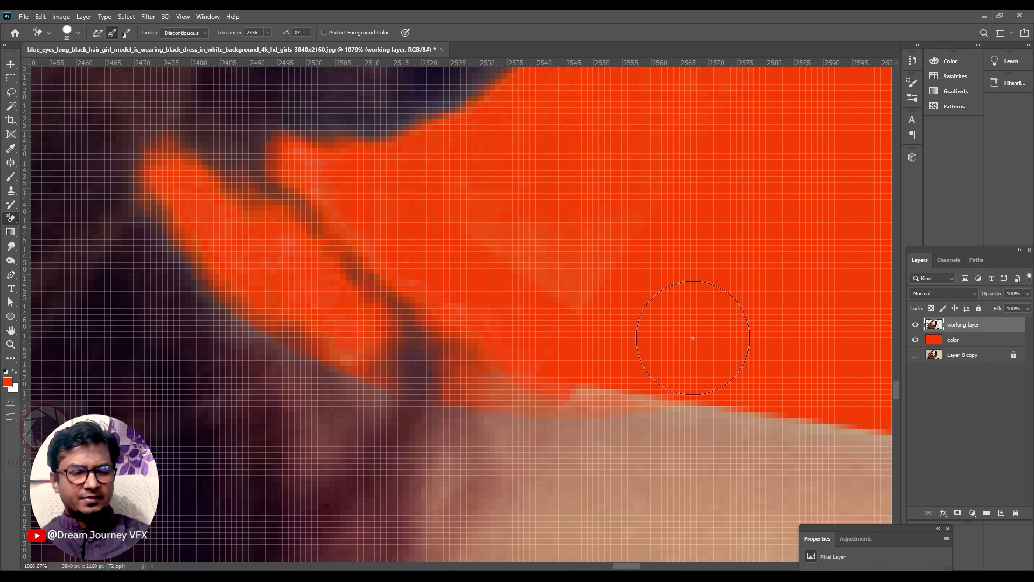
Switch to the plain Eraser with a smaller brush and zoom out to the full image.
{"action": "right_click", "coordinate": [14, 218]}
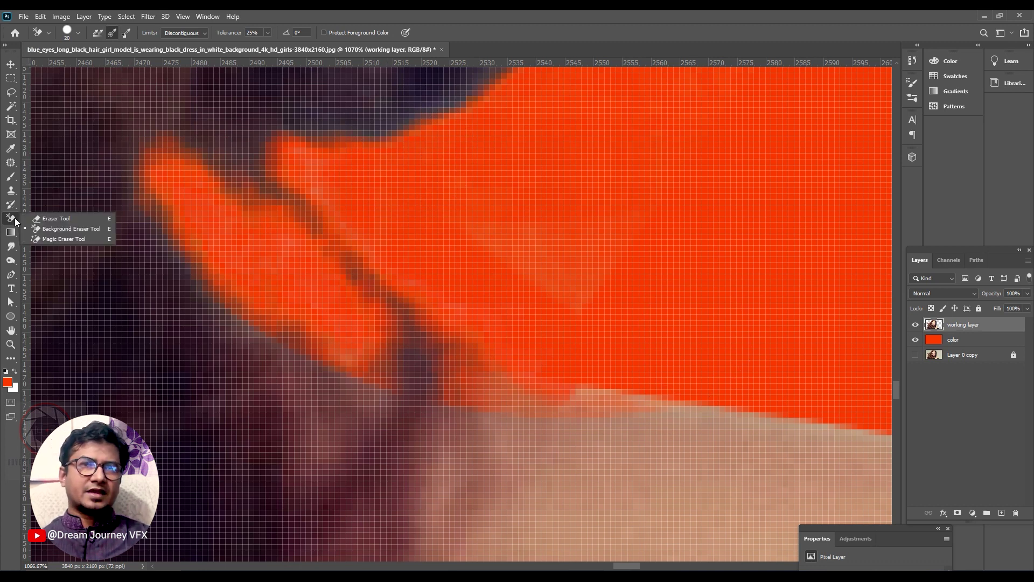
{"action": "left_click", "coordinate": [59, 218]}
{"action": "key", "text": "bracketleft"}
{"action": "key", "text": "bracketleft"}
{"action": "key", "text": "bracketleft"}
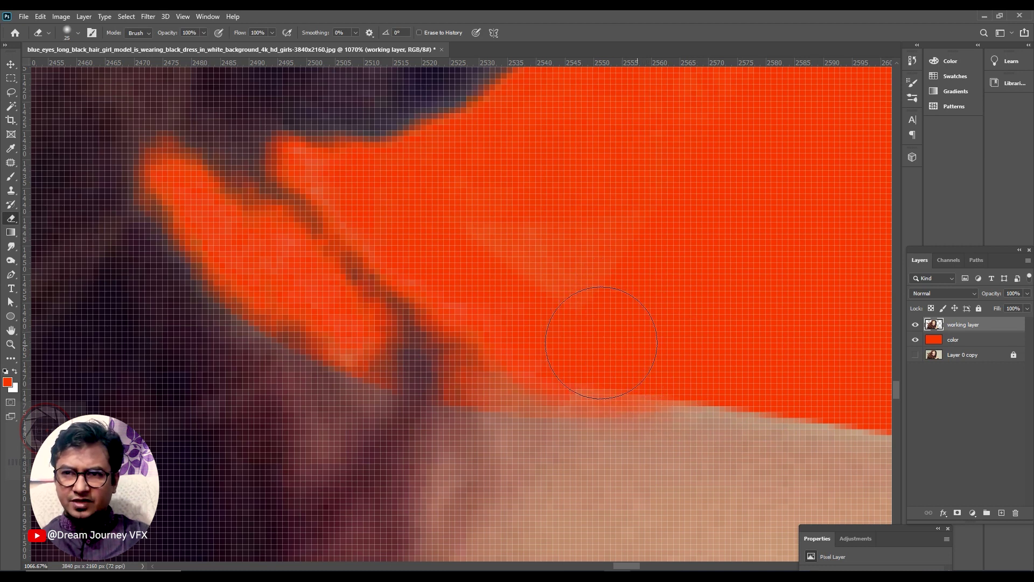
{"action": "left_click", "coordinate": [669, 311], "text": "alt"}
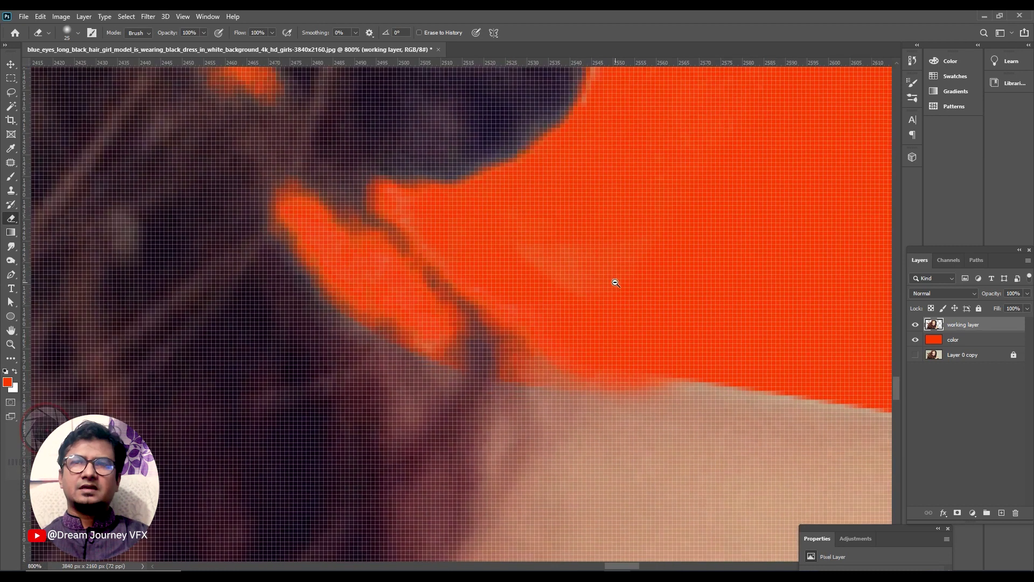
{"action": "left_click", "coordinate": [663, 275], "text": "alt"}
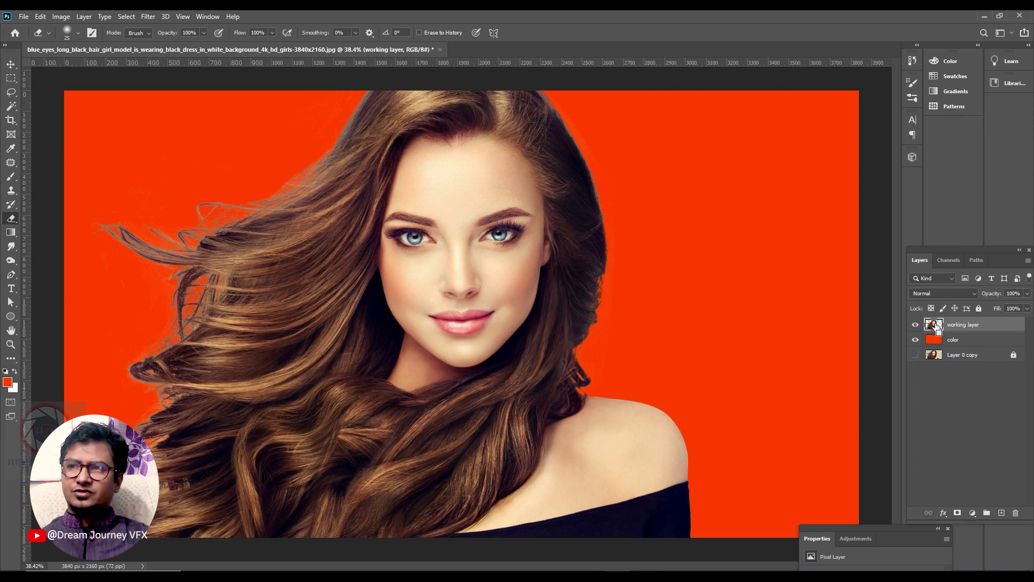
Load the working layer's cut-out outline as a selection and enlarge the brush.
{"action": "left_click", "coordinate": [938, 329], "text": "ctrl"}
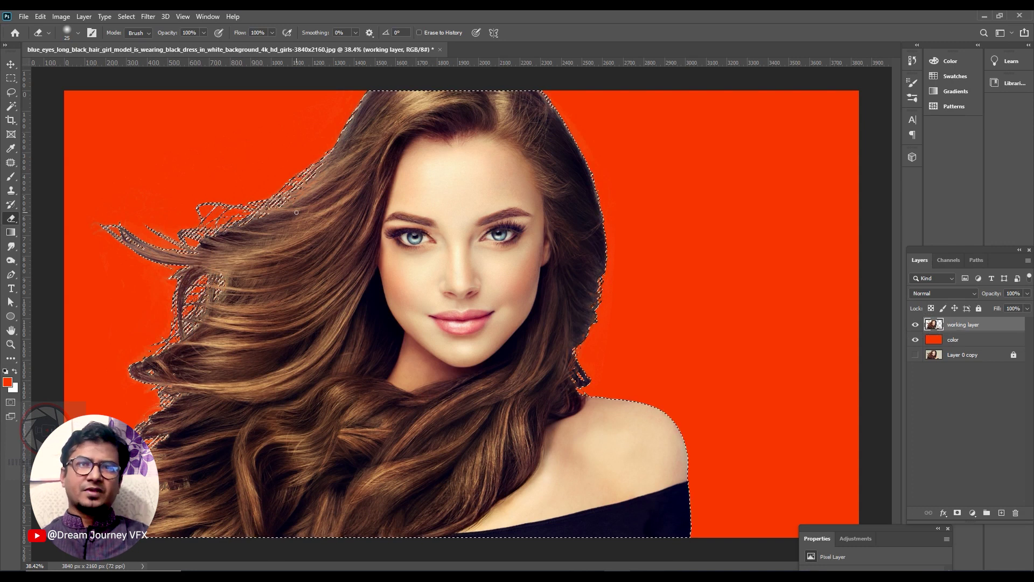
{"action": "key", "text": "bracketright"}
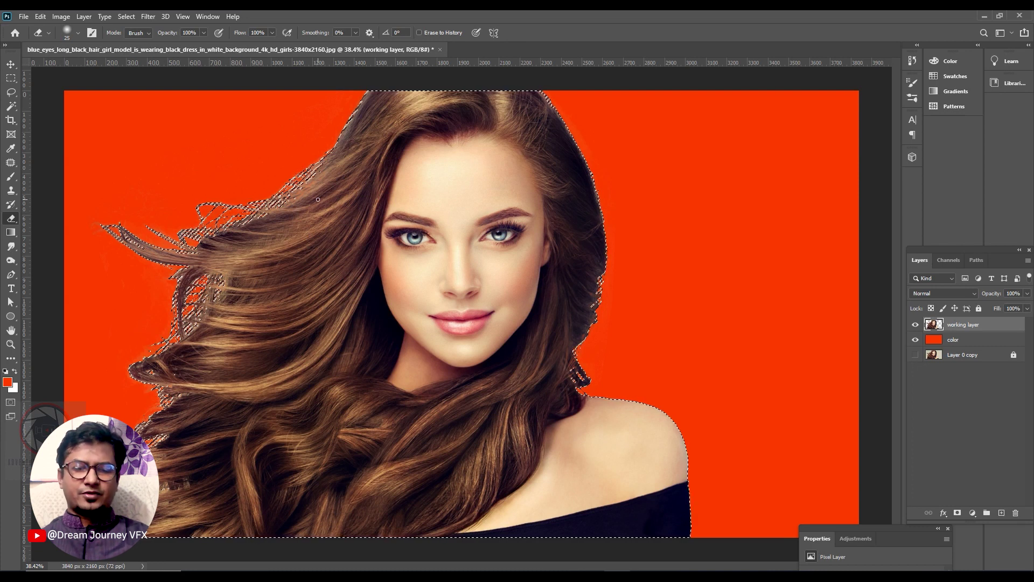
{"action": "key", "text": "bracketright"}
{"action": "key", "text": "bracketright"}
{"action": "key", "text": "bracketright"}
{"action": "key", "text": "bracketright"}
{"action": "key", "text": "bracketright"}
{"action": "scroll", "coordinate": [345, 228], "scroll_direction": "up", "scroll_amount": 2}
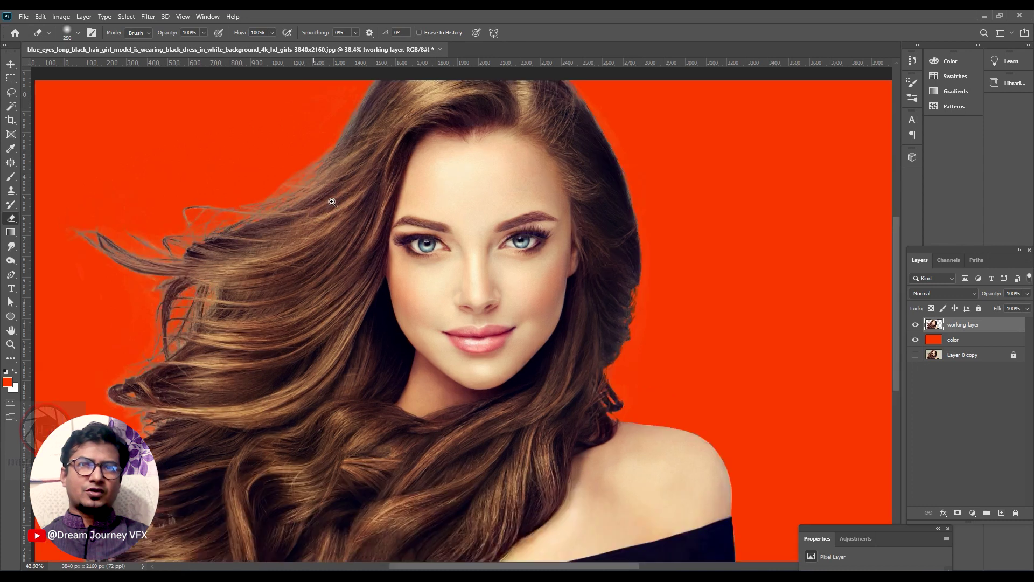
{"action": "scroll", "coordinate": [346, 228], "scroll_direction": "up", "scroll_amount": 2}
{"action": "left_click_drag", "start_coordinate": [346, 229], "coordinate": [413, 217]}
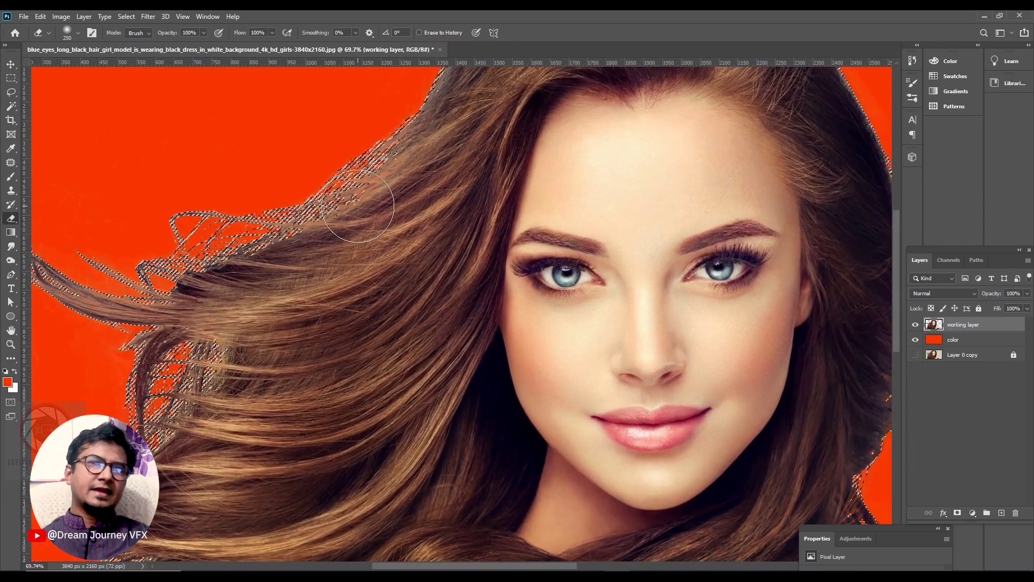
Darken the light strands along the left hair edge with a size 400 Burn brush.
{"action": "left_click", "coordinate": [11, 246]}
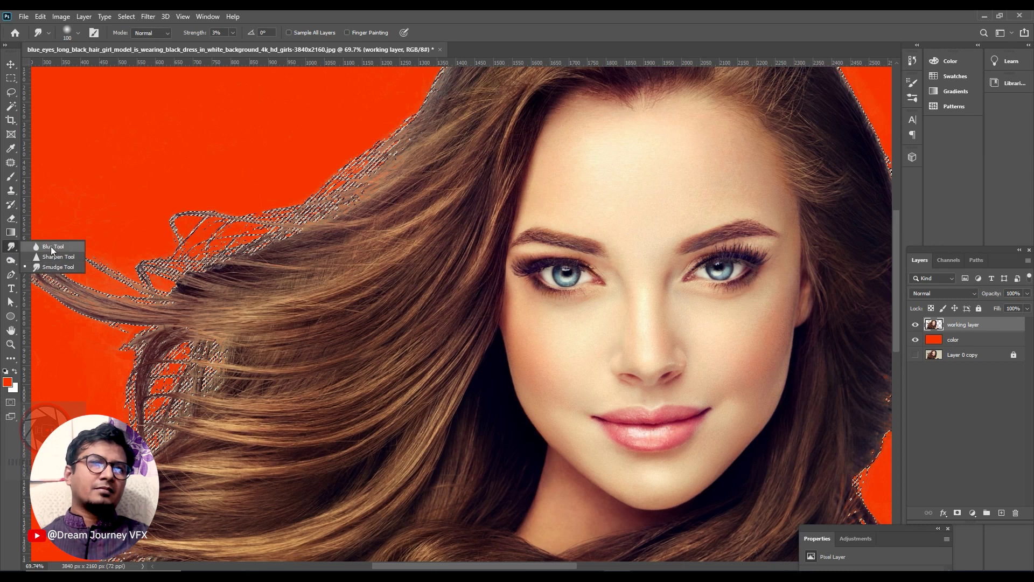
{"action": "left_click", "coordinate": [50, 246]}
{"action": "left_click", "coordinate": [11, 261]}
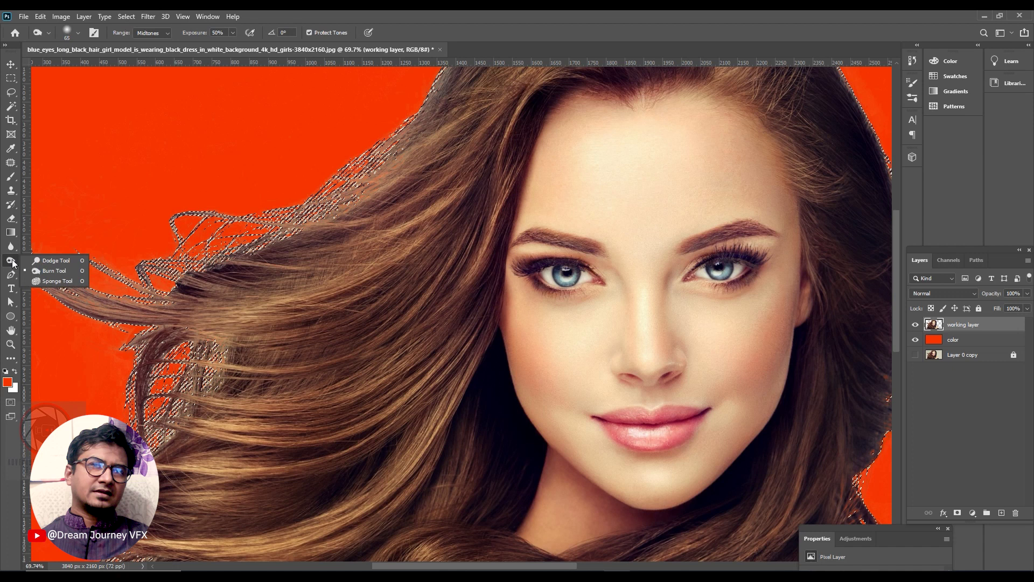
{"action": "left_click", "coordinate": [51, 271]}
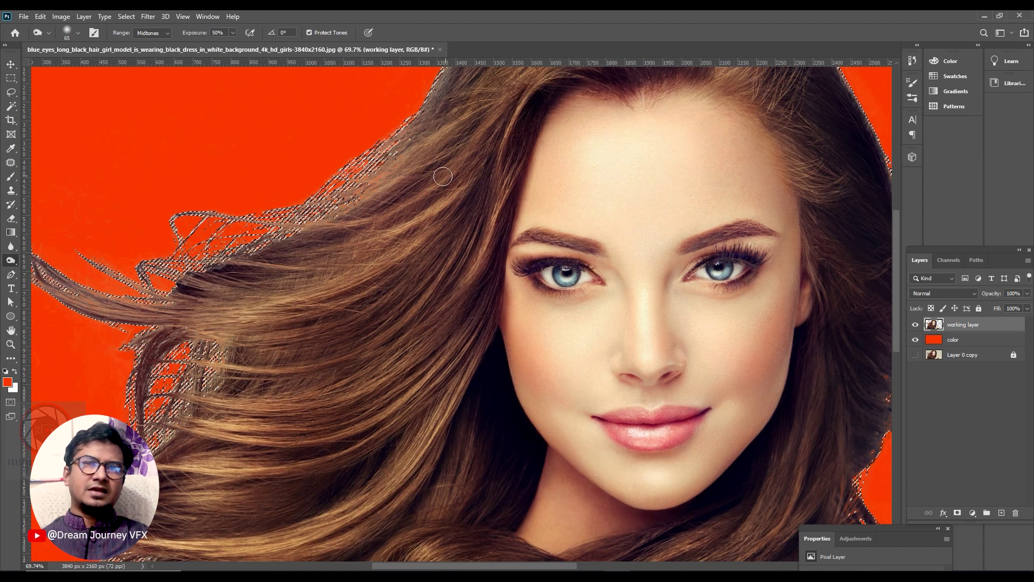
{"action": "key", "text": "bracketright"}
{"action": "key", "text": "bracketright"}
{"action": "key", "text": "bracketright"}
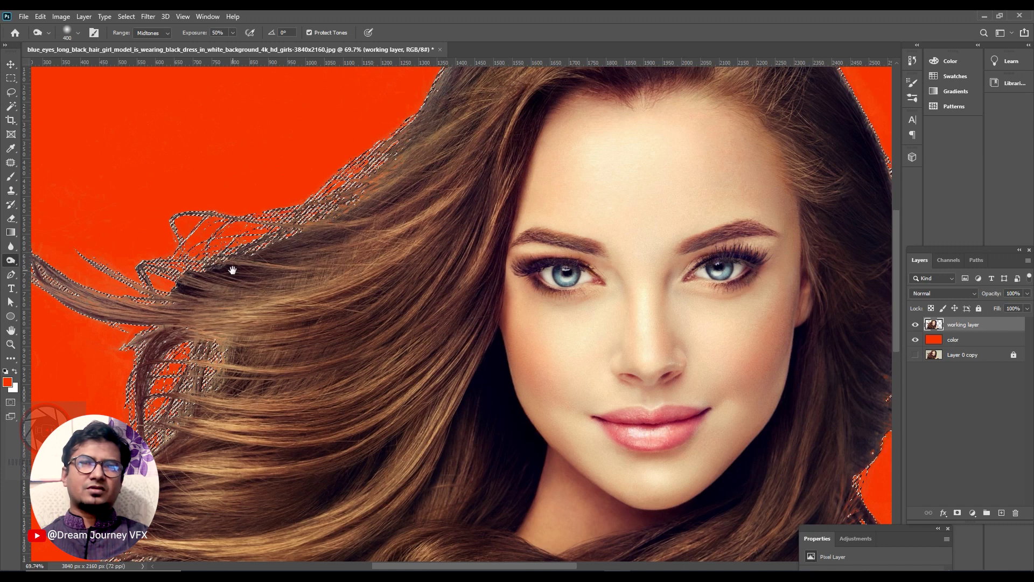
{"action": "scroll", "coordinate": [226, 269], "scroll_direction": "up", "scroll_amount": 3}
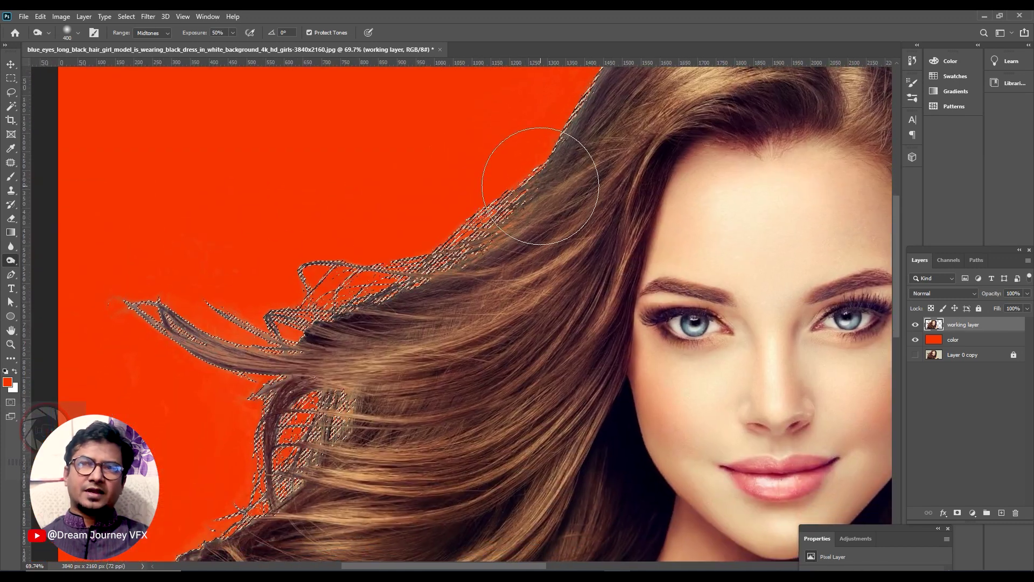
{"action": "left_click_drag", "start_coordinate": [554, 173], "coordinate": [219, 288]}
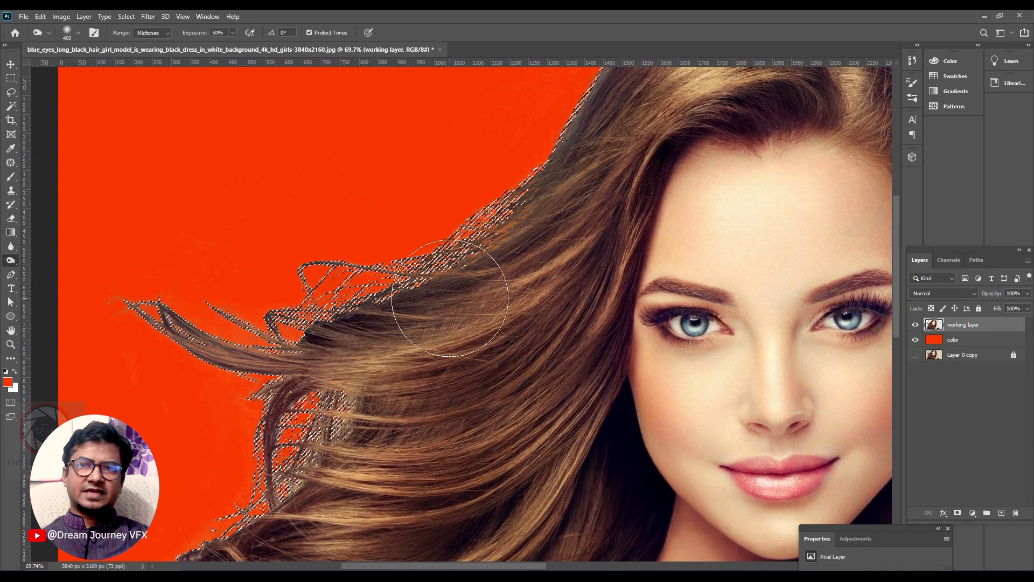
{"action": "left_click_drag", "start_coordinate": [296, 318], "coordinate": [381, 334]}
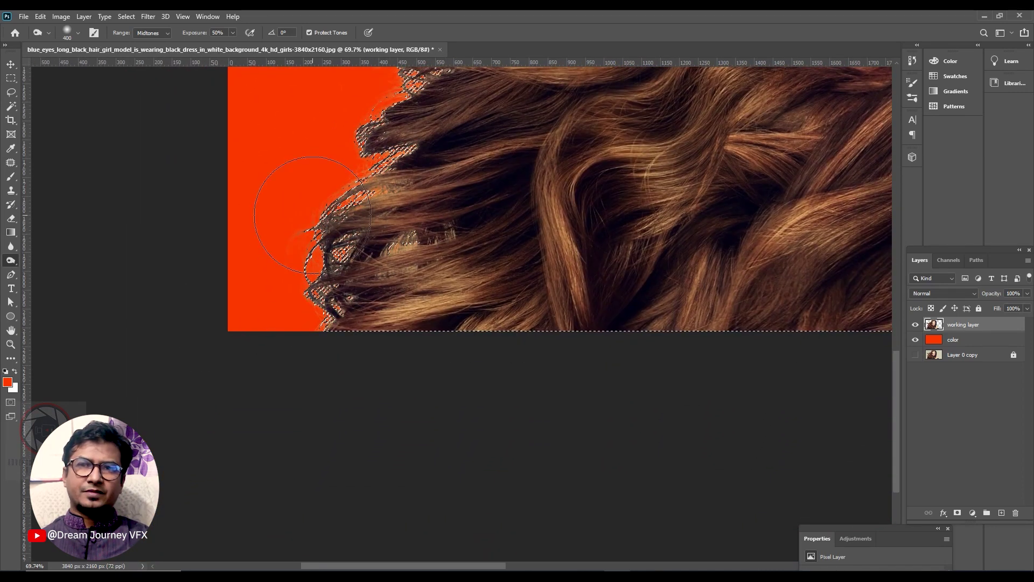
Burn the pale edge along the neck and shoulder, then deselect.
{"action": "left_click_drag", "start_coordinate": [342, 209], "coordinate": [312, 320]}
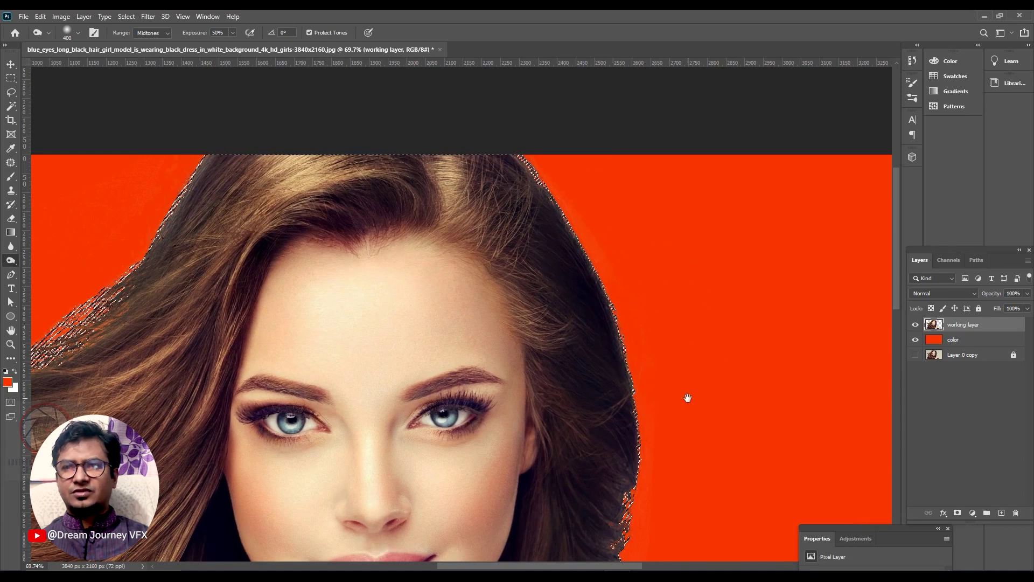
{"action": "left_click_drag", "start_coordinate": [686, 397], "coordinate": [608, 213]}
{"action": "left_click_drag", "start_coordinate": [575, 392], "coordinate": [561, 212]}
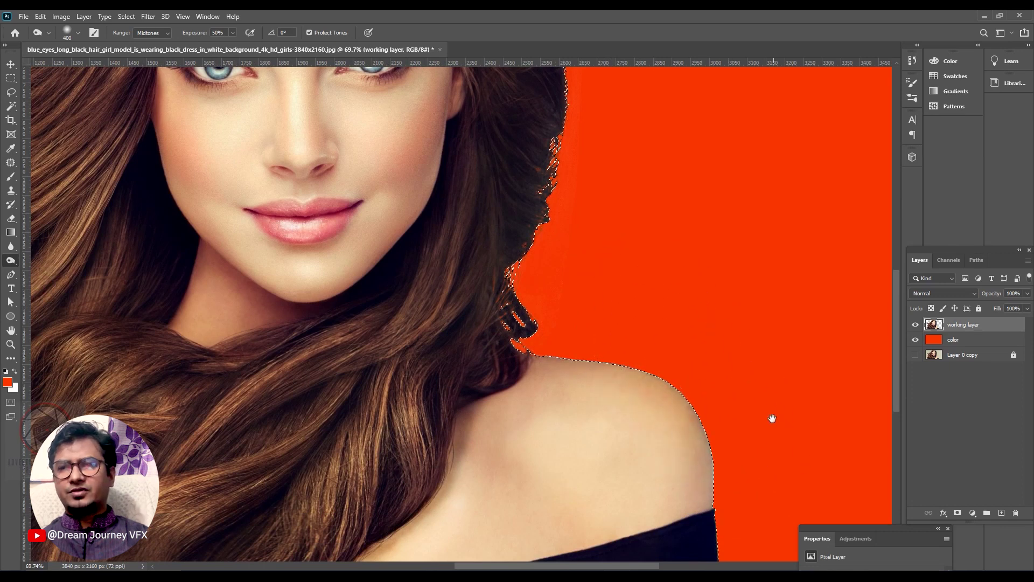
{"action": "left_click_drag", "start_coordinate": [770, 417], "coordinate": [683, 289]}
{"action": "mouse_move", "coordinate": [508, 196]}
{"action": "left_mouse_down"}
{"action": "mouse_move", "coordinate": [646, 368]}
{"action": "mouse_move", "coordinate": [620, 320]}
{"action": "left_mouse_up"}
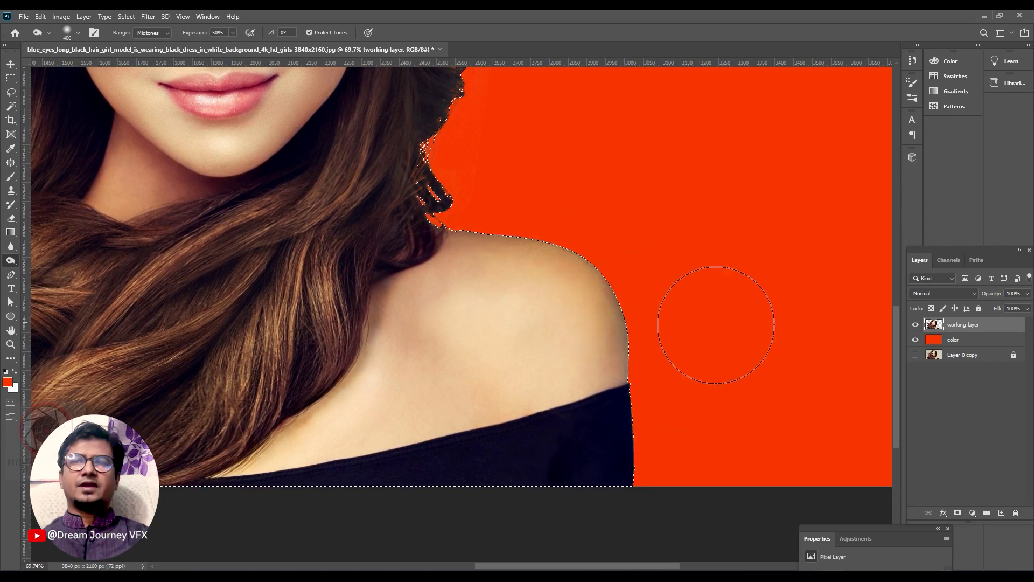
{"action": "scroll", "coordinate": [660, 296], "scroll_direction": "down", "scroll_amount": 3}
{"action": "scroll", "coordinate": [653, 296], "scroll_direction": "down", "scroll_amount": 2}
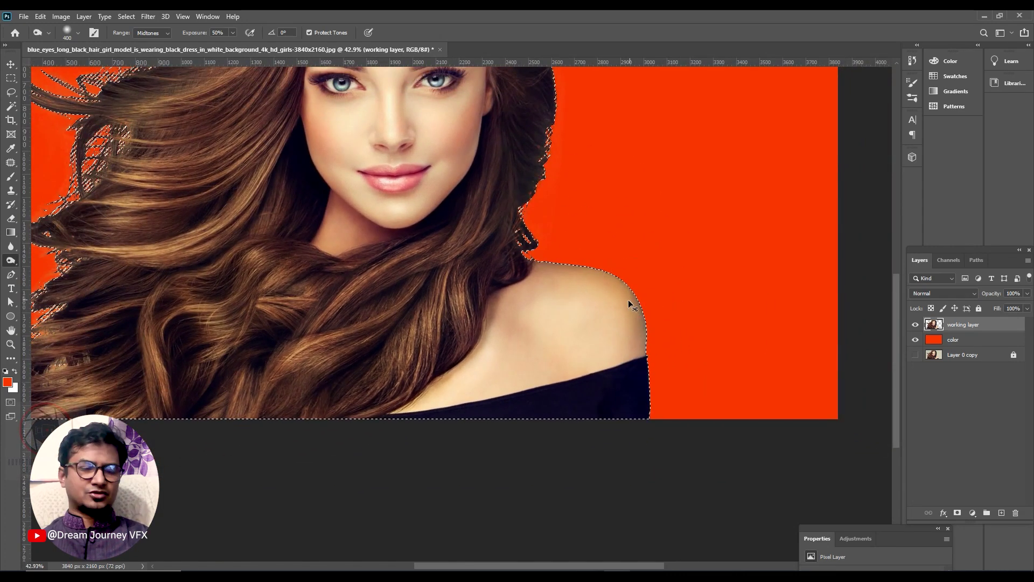
{"action": "key", "text": "ctrl+d"}
{"action": "scroll", "coordinate": [607, 212], "scroll_direction": "down", "scroll_amount": 3}
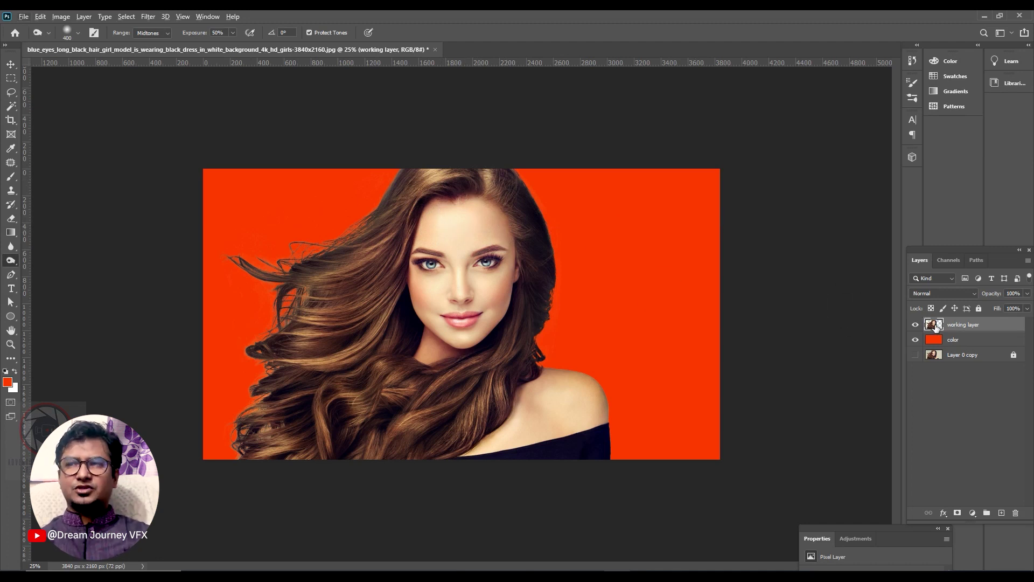
Duplicate the working layer as a hidden backup and keep the original active.
{"action": "mouse_move", "coordinate": [933, 326]}
{"action": "left_mouse_down"}
{"action": "mouse_move", "coordinate": [968, 348]}
{"action": "mouse_move", "coordinate": [942, 361]}
{"action": "left_mouse_up"}
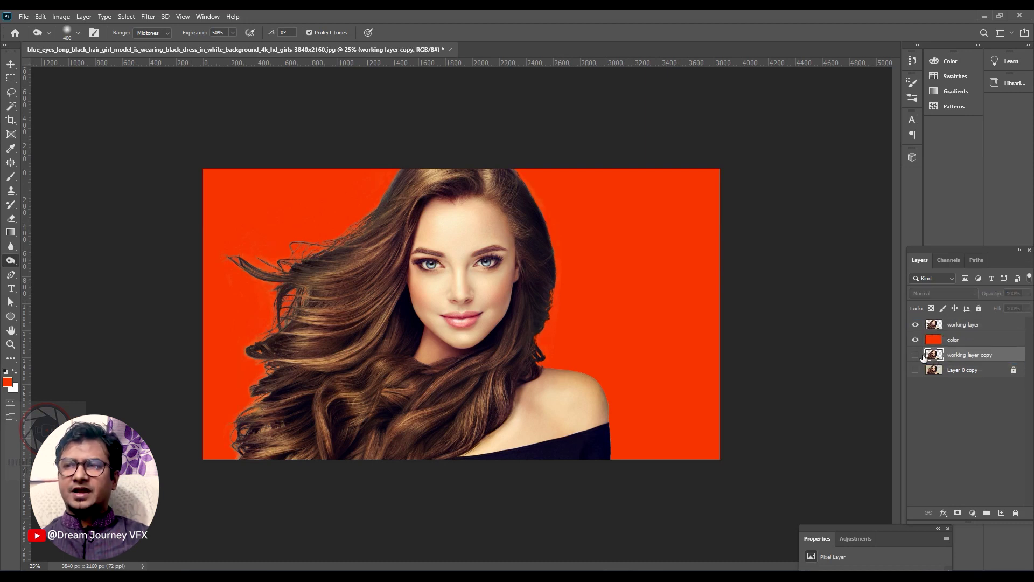
{"action": "left_click", "coordinate": [943, 327]}
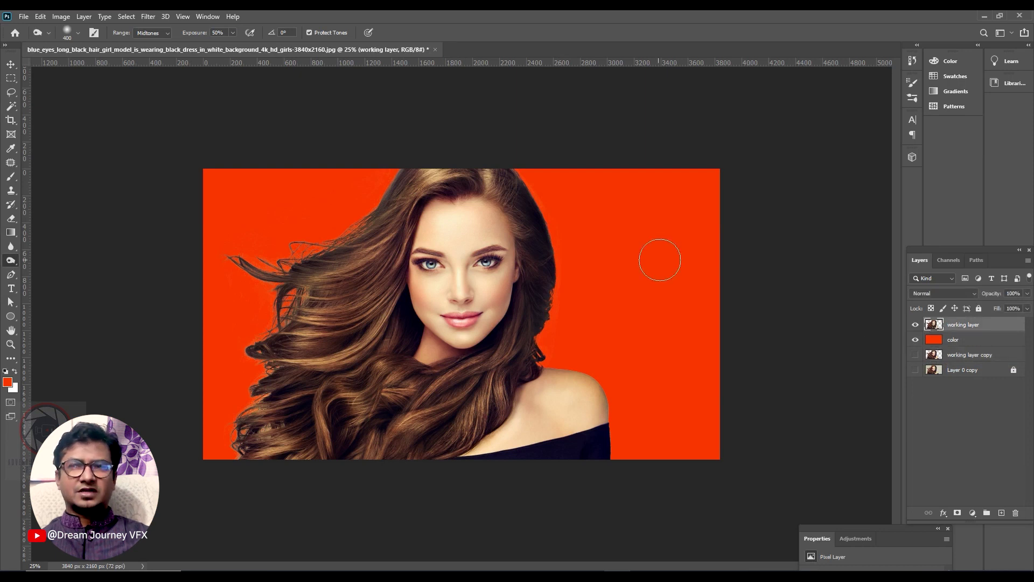
{"action": "left_click", "coordinate": [12, 65]}
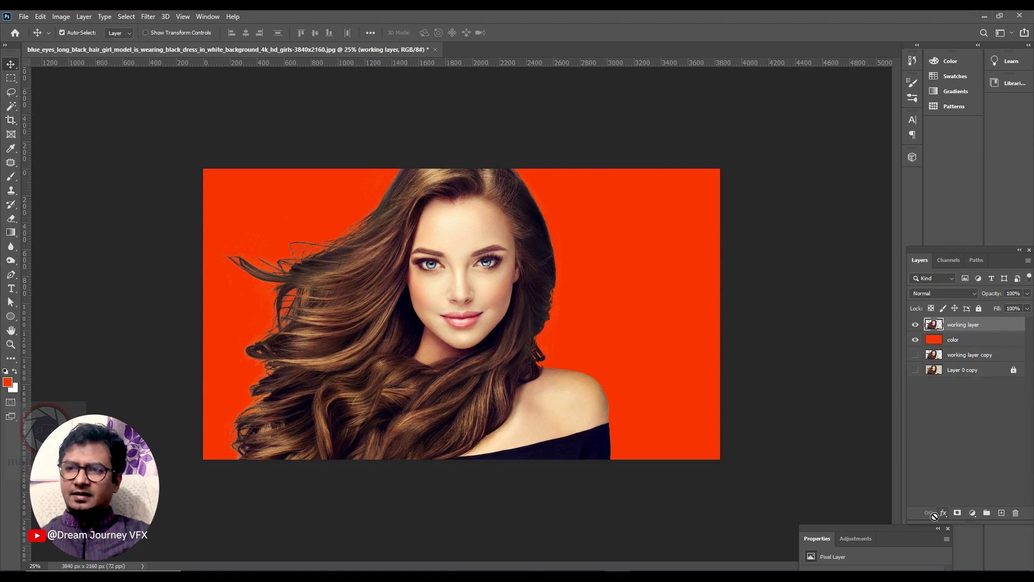
Add a new layer named 'colorfull' above it, blended as Overlay at 100% opacity.
{"action": "left_click", "coordinate": [1002, 513]}
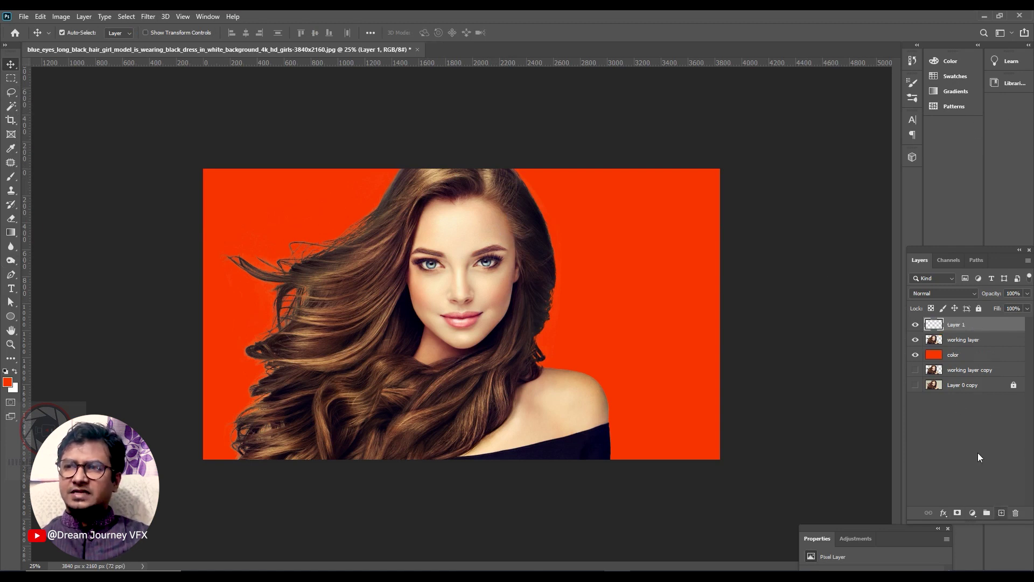
{"action": "type", "text": "colorfull"}
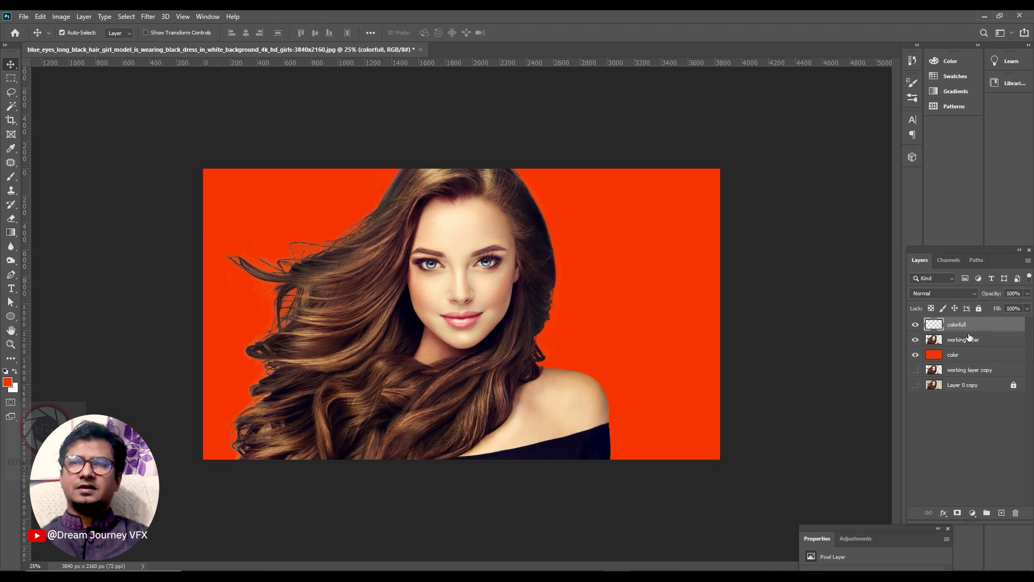
{"action": "left_click", "coordinate": [936, 292]}
{"action": "left_click", "coordinate": [934, 423]}
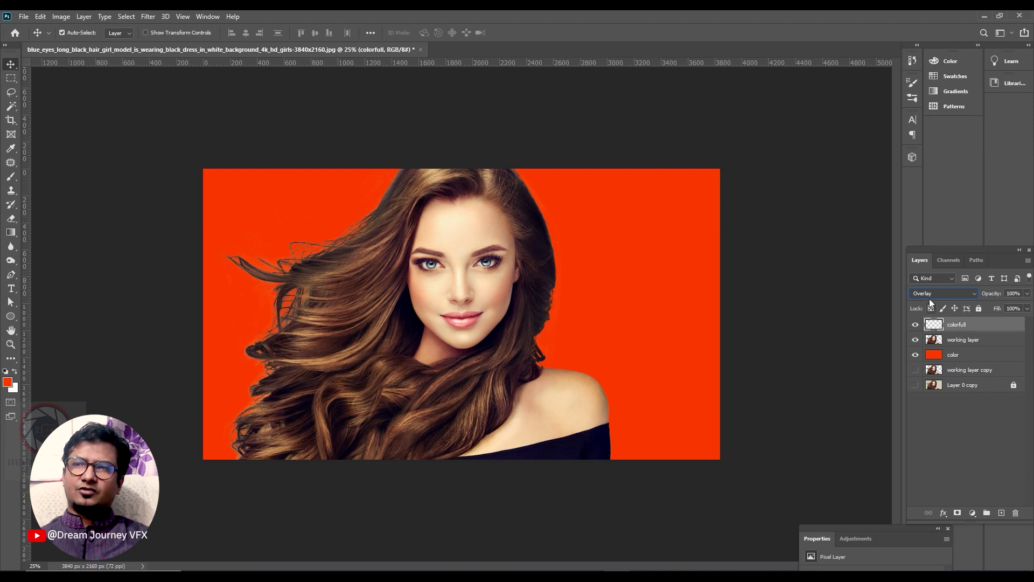
{"action": "left_click", "coordinate": [1027, 294]}
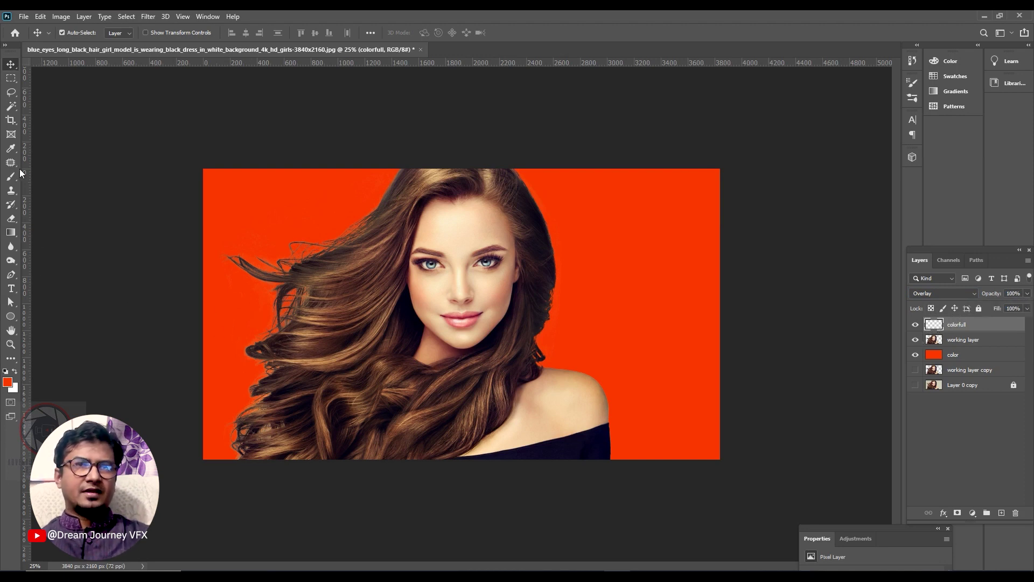
{"action": "key", "text": "F5"}
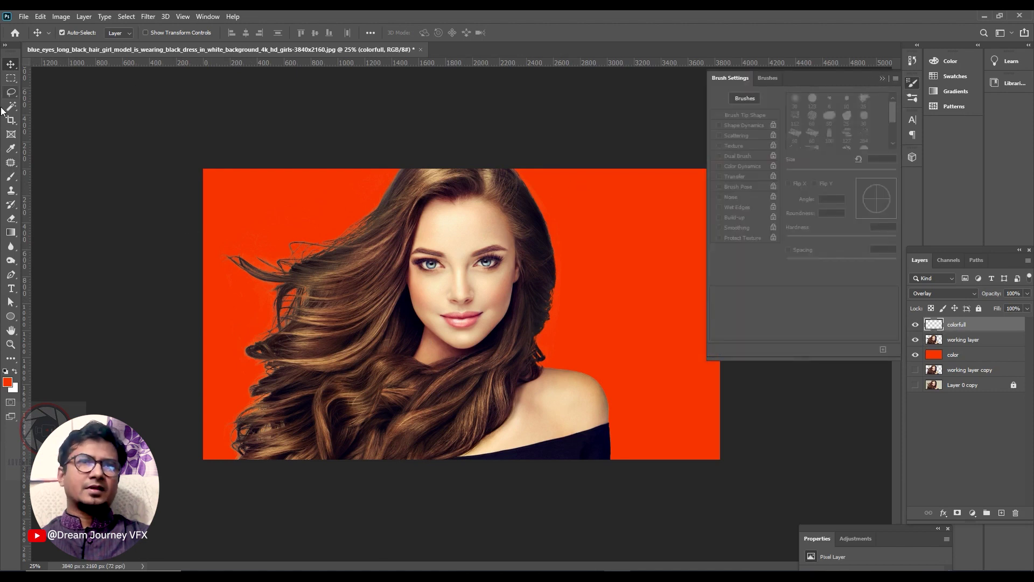
Set up the Brush tool with Overlay blend mode and adjust its opacity.
{"action": "left_click", "coordinate": [12, 177]}
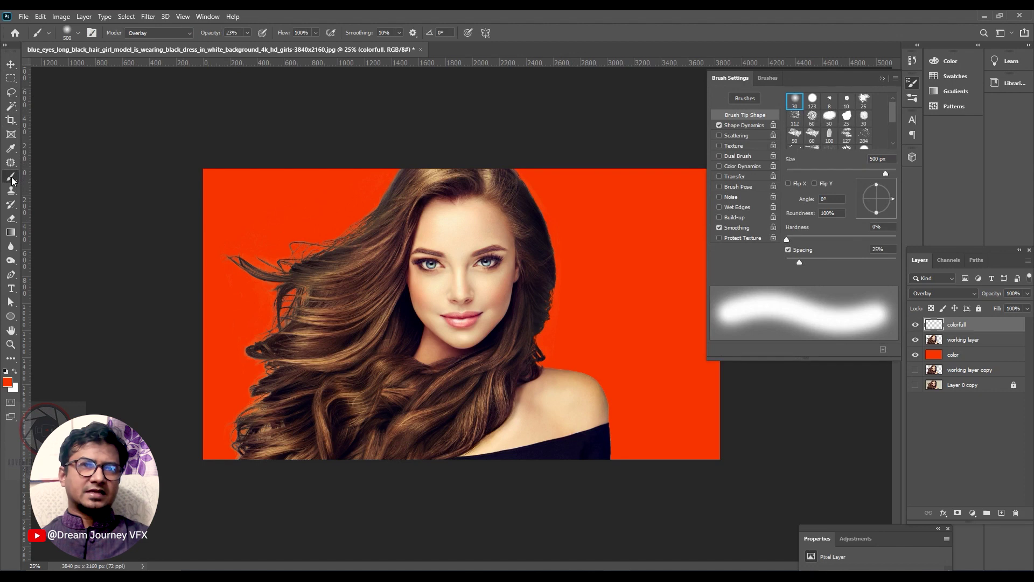
{"action": "left_click", "coordinate": [882, 78]}
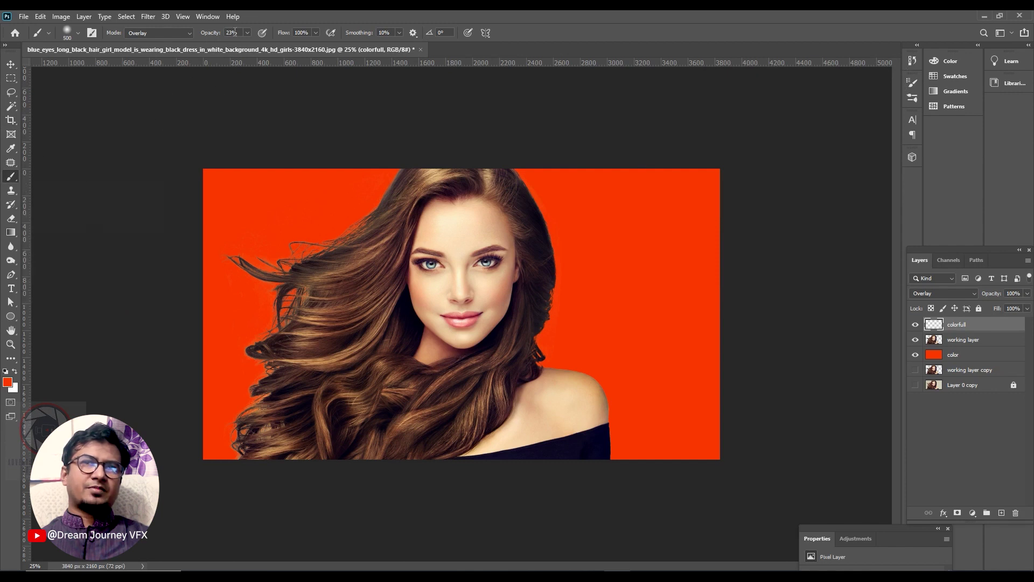
{"action": "left_click", "coordinate": [190, 33]}
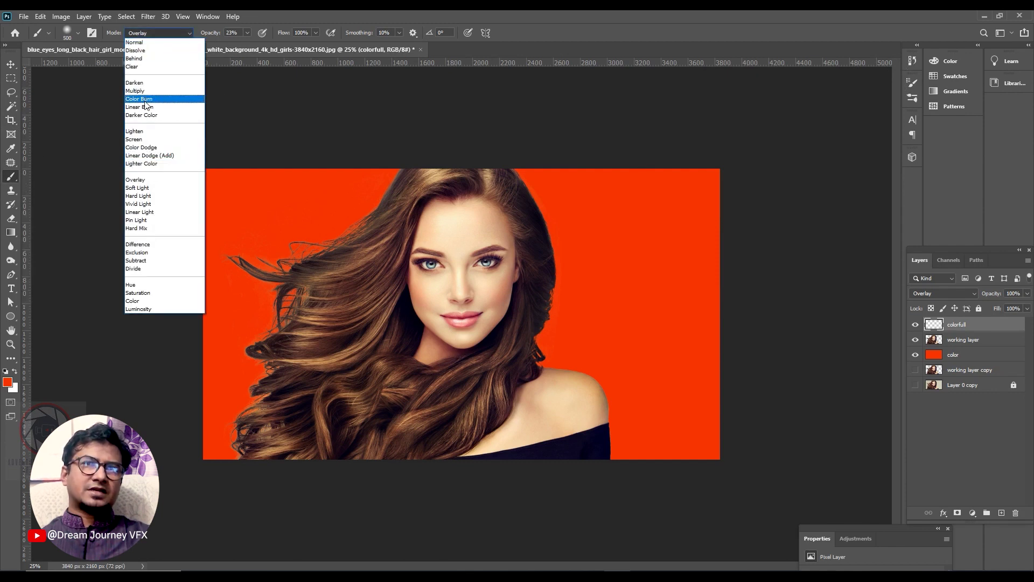
{"action": "left_click", "coordinate": [141, 180]}
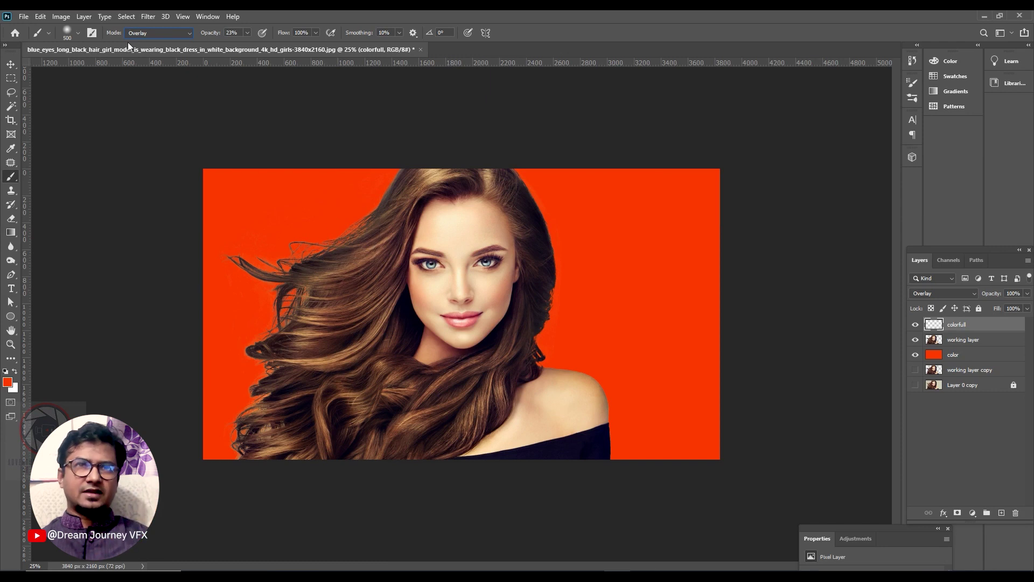
{"action": "left_click", "coordinate": [246, 33]}
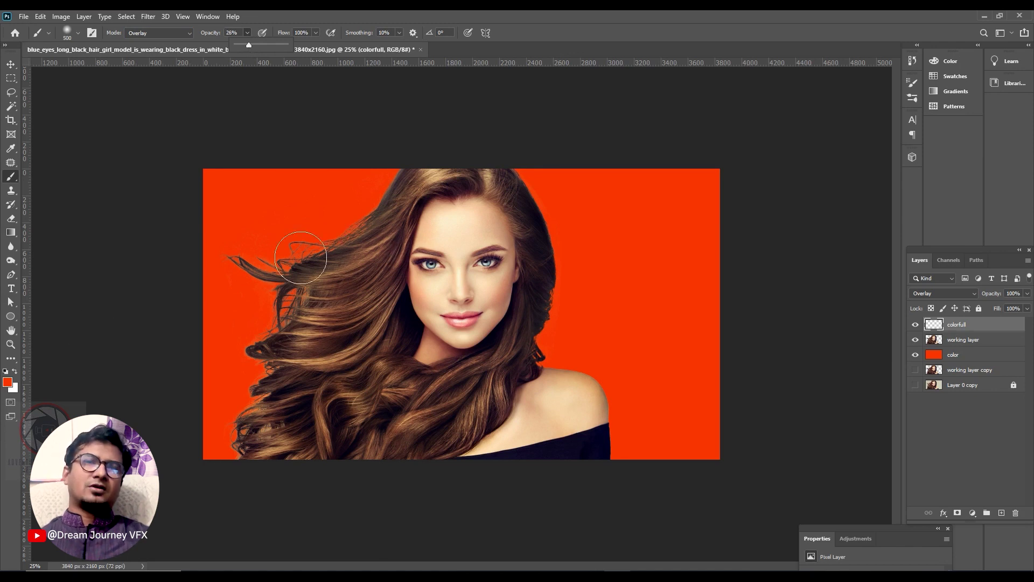
Set the foreground colour to yellow-green (a3f700).
{"action": "left_click", "coordinate": [6, 383]}
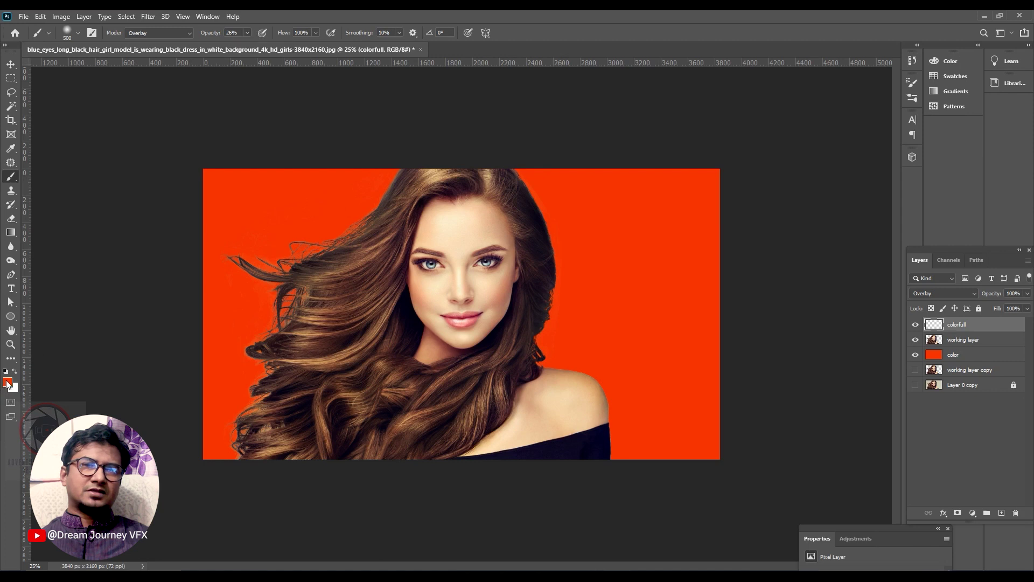
{"action": "left_click_drag", "start_coordinate": [845, 254], "coordinate": [889, 209]}
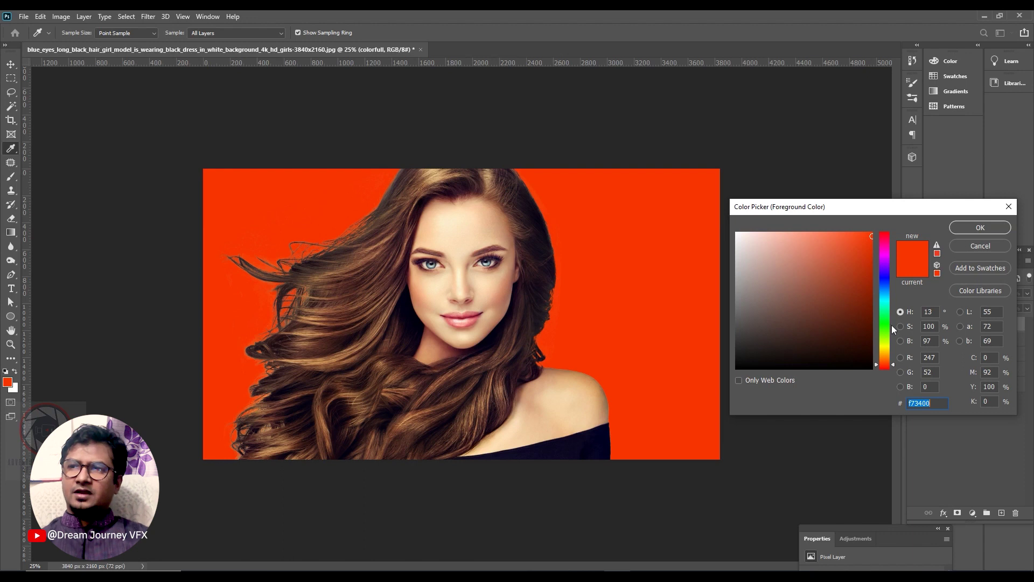
{"action": "left_click", "coordinate": [884, 308]}
{"action": "left_click_drag", "start_coordinate": [884, 313], "coordinate": [885, 314]}
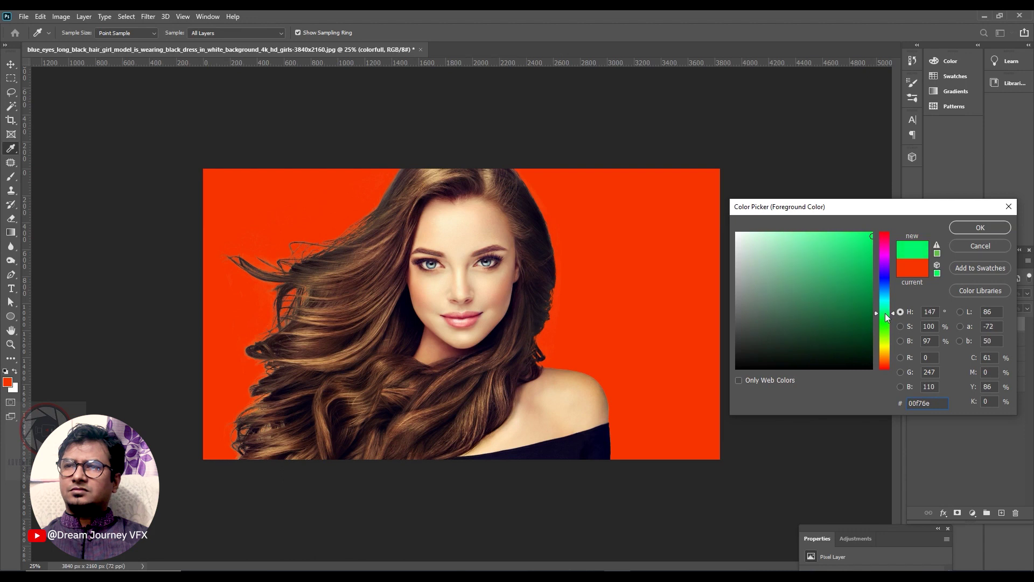
{"action": "left_click_drag", "start_coordinate": [884, 321], "coordinate": [883, 339]}
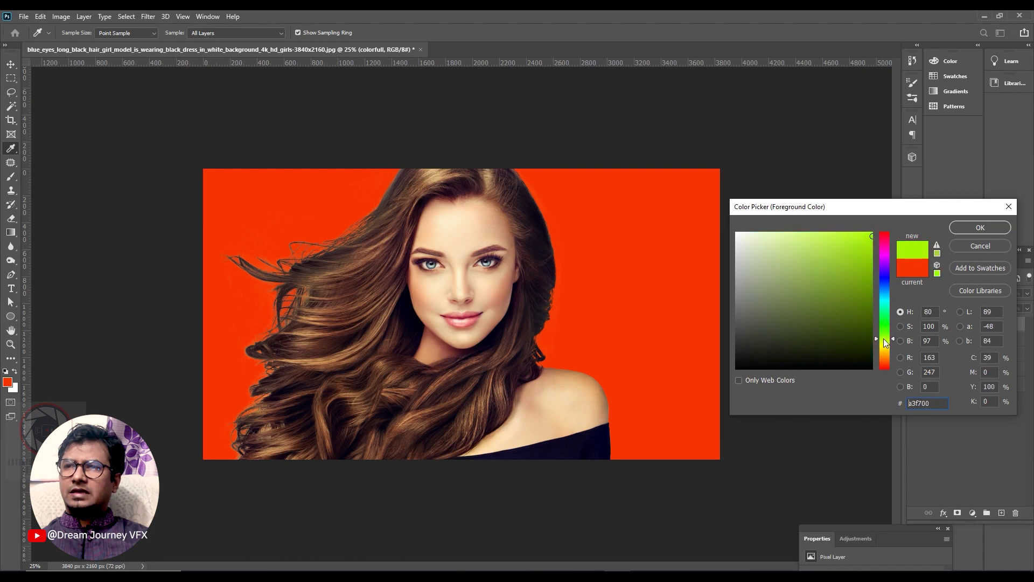
{"action": "left_click", "coordinate": [979, 227]}
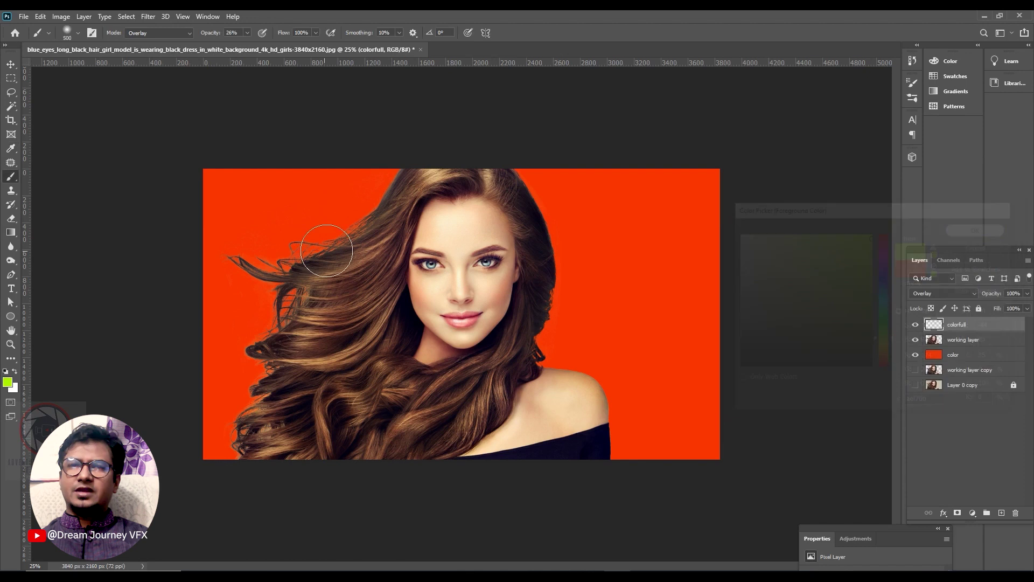
Try yellow-green strokes on the left hair, undo them, and reselect the working layer.
{"action": "mouse_move", "coordinate": [374, 251]}
{"action": "left_mouse_down"}
{"action": "mouse_move", "coordinate": [326, 278]}
{"action": "mouse_move", "coordinate": [327, 315]}
{"action": "mouse_move", "coordinate": [322, 264]}
{"action": "mouse_move", "coordinate": [313, 280]}
{"action": "mouse_move", "coordinate": [231, 272]}
{"action": "left_mouse_up"}
{"action": "mouse_move", "coordinate": [329, 257]}
{"action": "left_mouse_down"}
{"action": "mouse_move", "coordinate": [315, 326]}
{"action": "mouse_move", "coordinate": [354, 292]}
{"action": "left_mouse_up"}
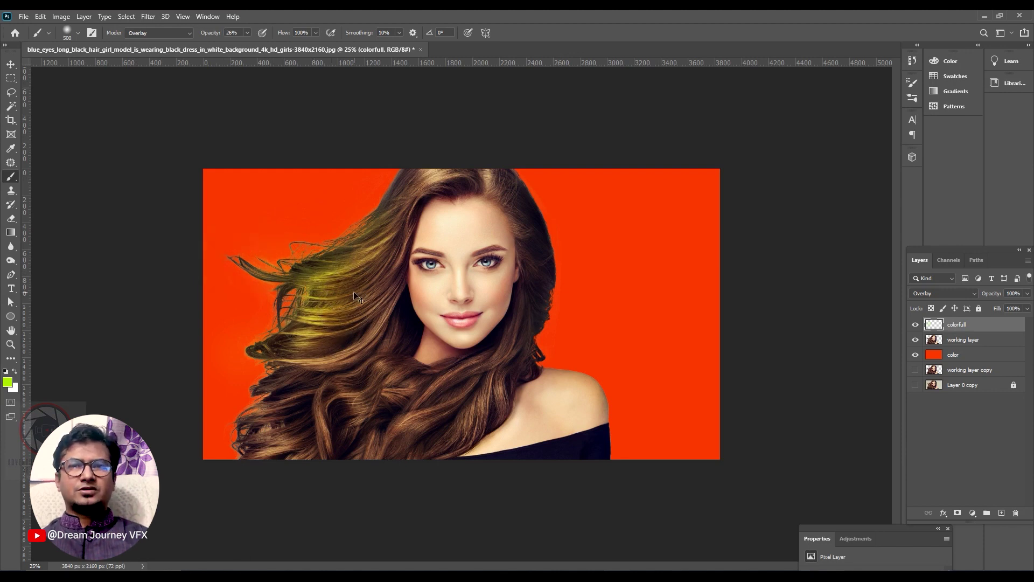
{"action": "key", "text": "ctrl+z"}
{"action": "key", "text": "ctrl+z"}
{"action": "key", "text": "ctrl+z"}
{"action": "key", "text": "ctrl+z"}
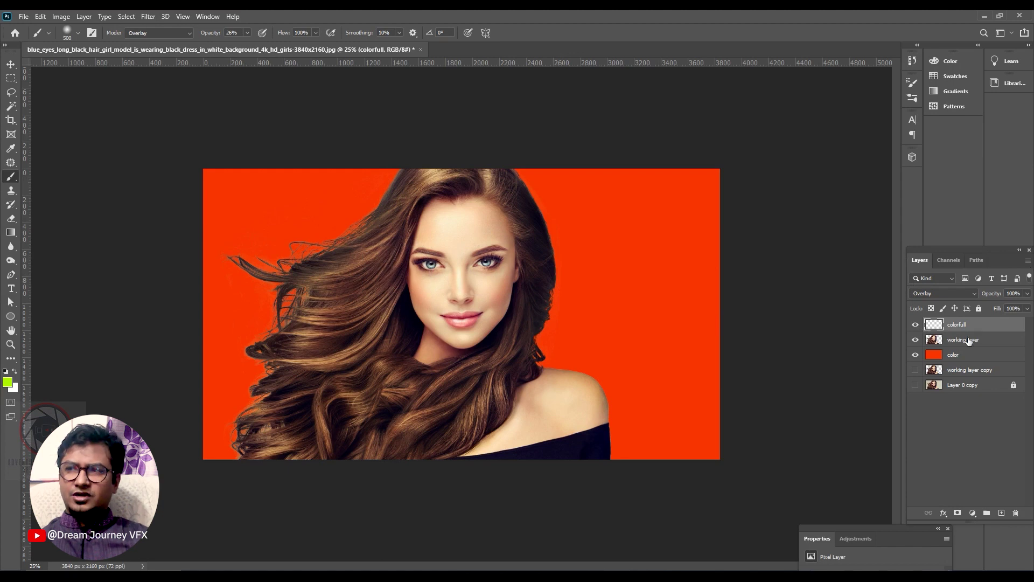
{"action": "left_click", "coordinate": [938, 343]}
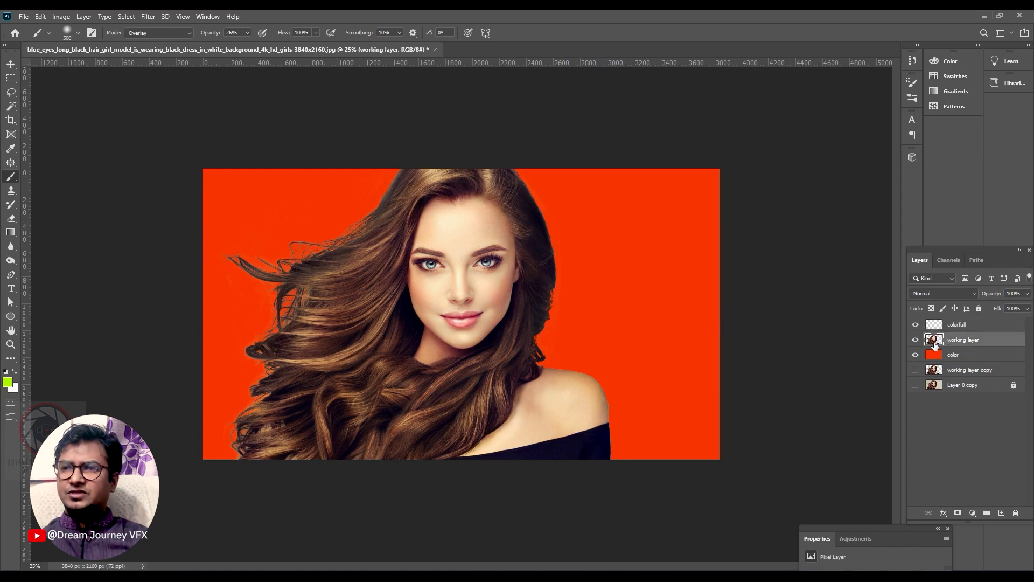
Load the woman's outline as a selection and paint yellow-green over the left hair on colorfull.
{"action": "left_click", "coordinate": [936, 346], "text": "ctrl"}
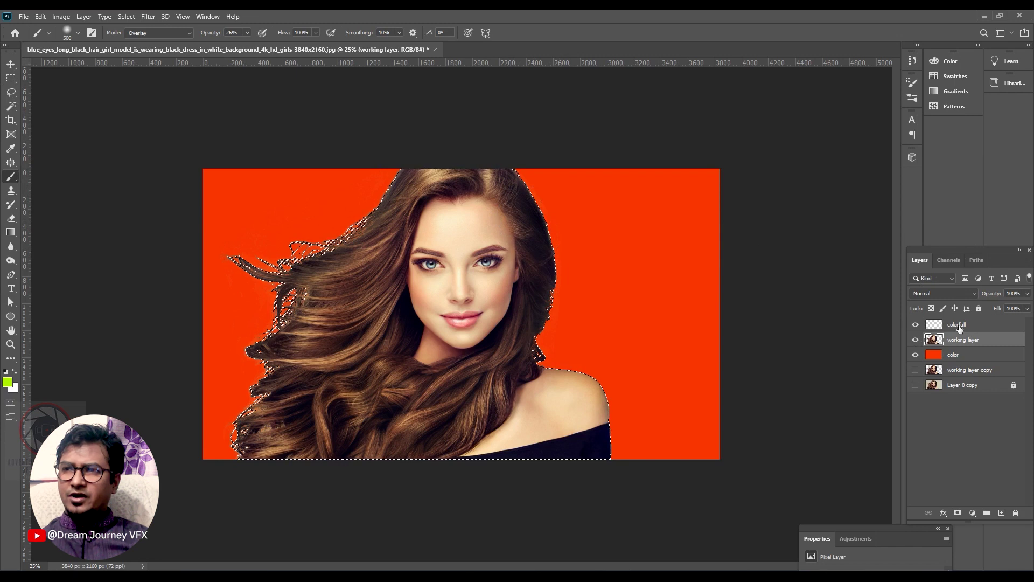
{"action": "left_click", "coordinate": [940, 326]}
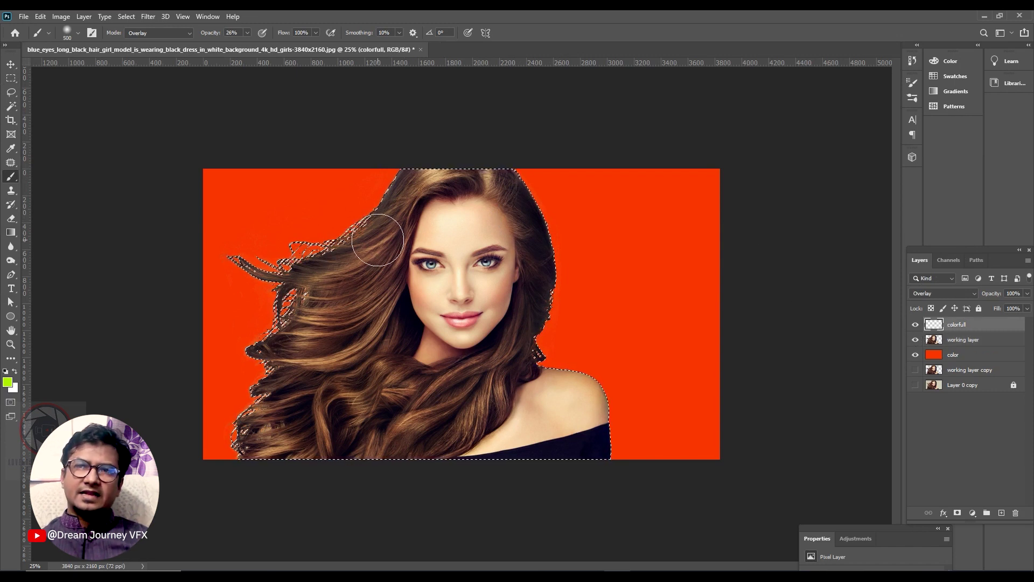
{"action": "mouse_move", "coordinate": [365, 295]}
{"action": "left_mouse_down"}
{"action": "mouse_move", "coordinate": [328, 329]}
{"action": "mouse_move", "coordinate": [352, 260]}
{"action": "left_mouse_up"}
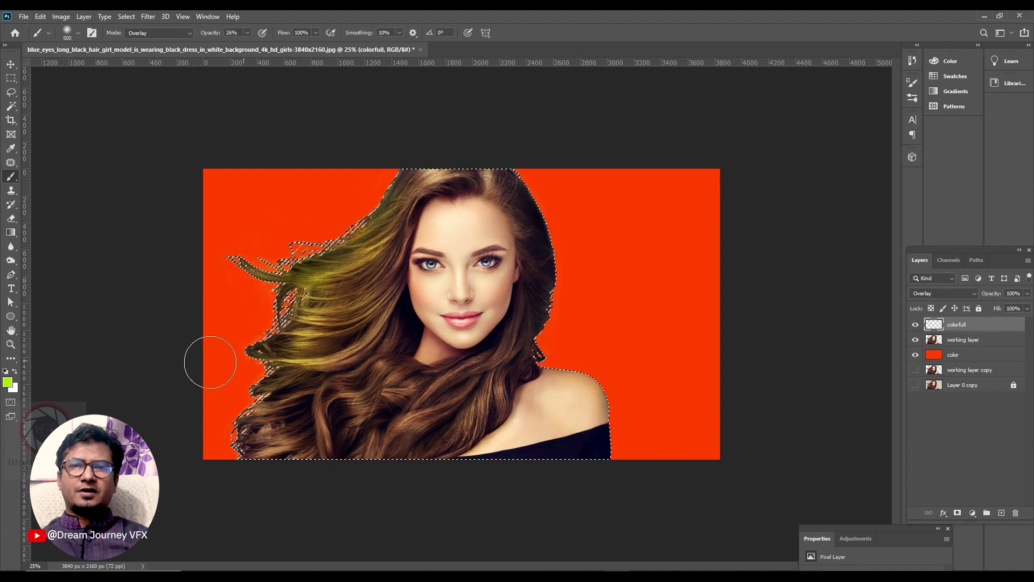
Switch to bright green and paint the lower right hair, checking it zoomed in.
{"action": "left_click", "coordinate": [12, 382]}
{"action": "left_click_drag", "start_coordinate": [881, 248], "coordinate": [885, 235]}
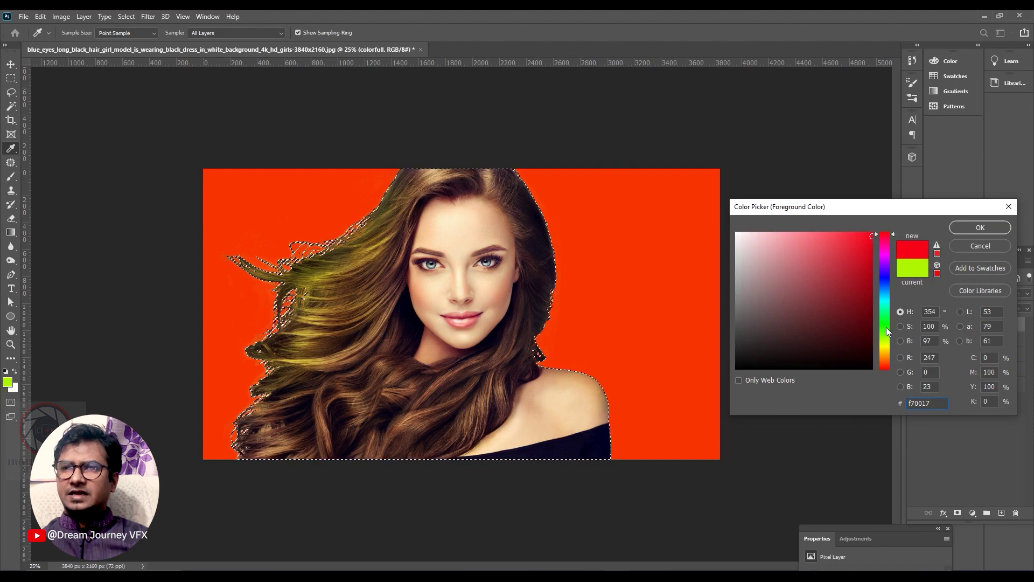
{"action": "left_click_drag", "start_coordinate": [886, 328], "coordinate": [886, 332]}
{"action": "left_click", "coordinate": [978, 228]}
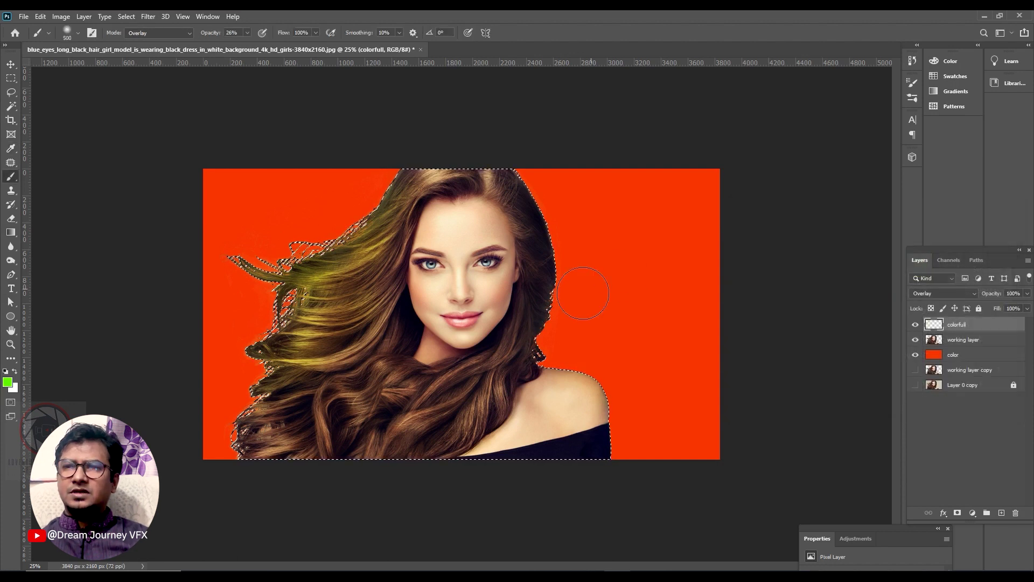
{"action": "left_click_drag", "start_coordinate": [453, 403], "coordinate": [483, 383]}
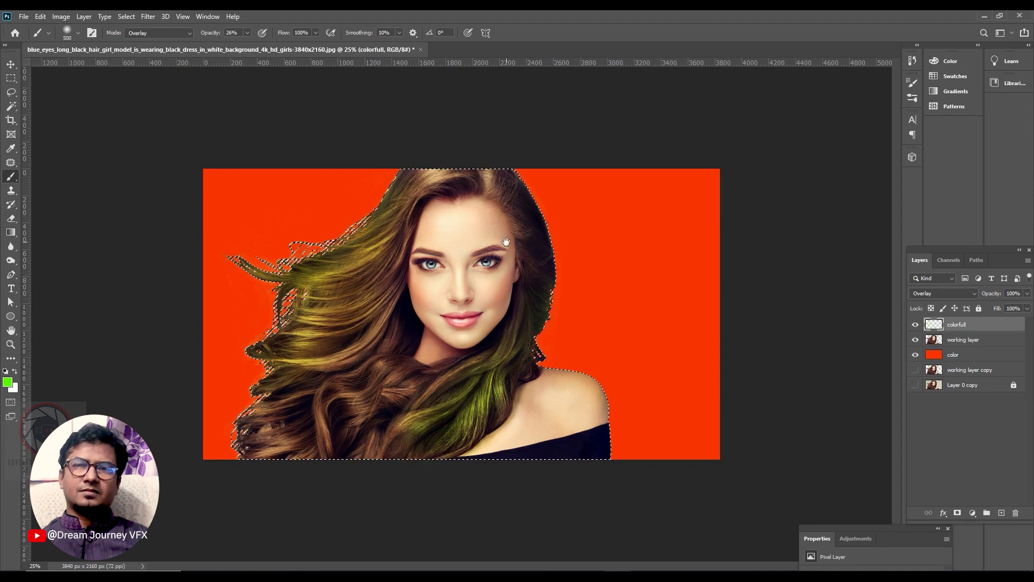
{"action": "mouse_move", "coordinate": [452, 327]}
{"action": "left_mouse_down"}
{"action": "mouse_move", "coordinate": [438, 362]}
{"action": "mouse_move", "coordinate": [458, 362]}
{"action": "left_mouse_up"}
{"action": "mouse_move", "coordinate": [464, 414]}
{"action": "left_mouse_down"}
{"action": "mouse_move", "coordinate": [442, 398]}
{"action": "mouse_move", "coordinate": [684, 216]}
{"action": "left_mouse_up"}
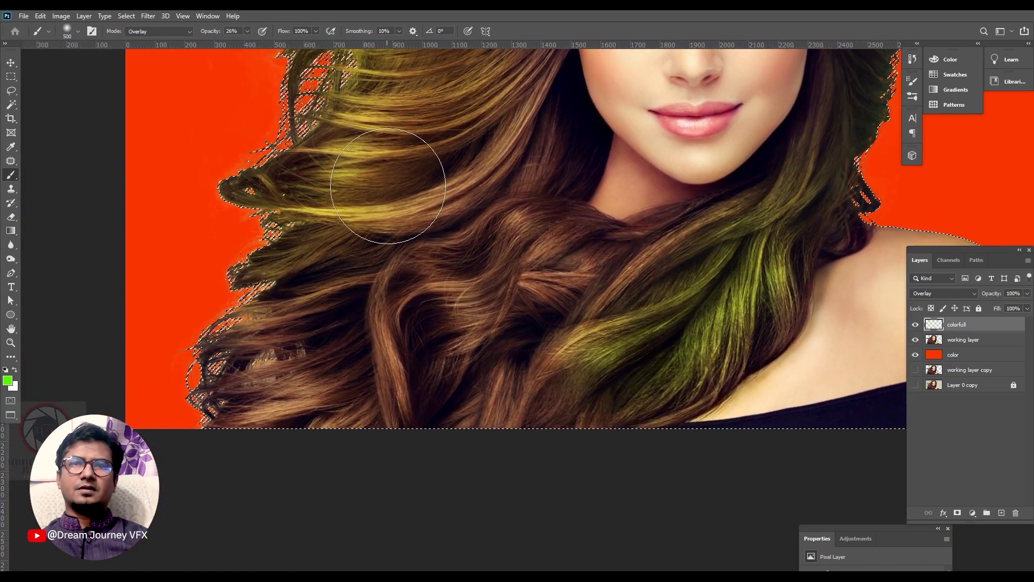
{"action": "left_click", "coordinate": [481, 266], "text": "ctrl+alt"}
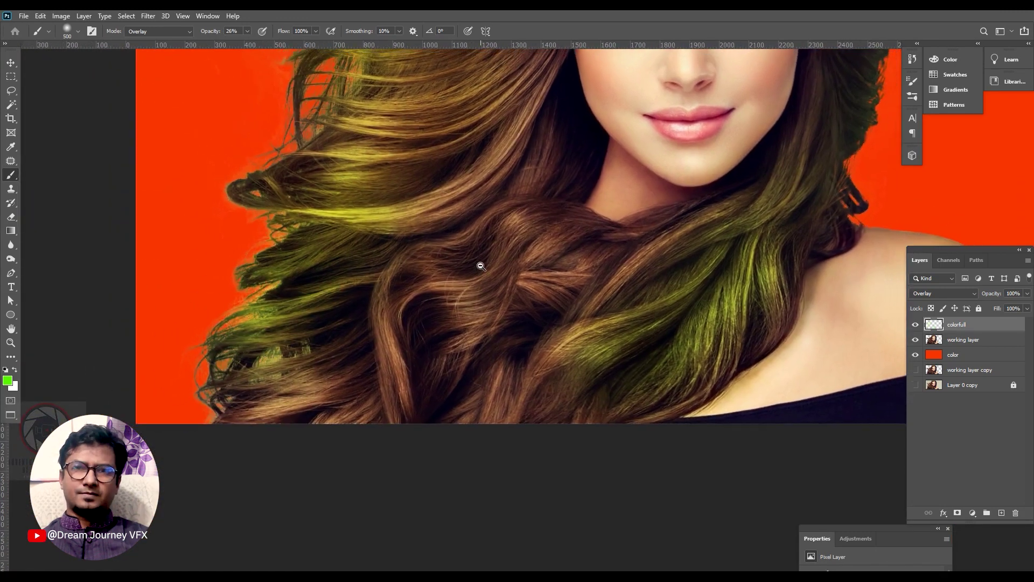
{"action": "left_click", "coordinate": [481, 266], "text": "ctrl+alt"}
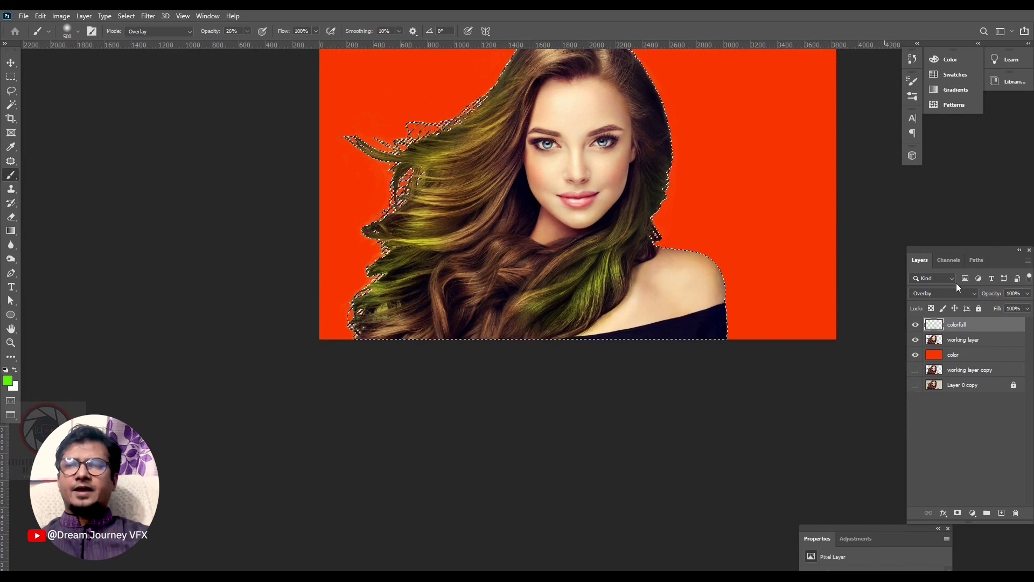
Paint red tint across the crown, left and middle hair.
{"action": "left_click", "coordinate": [7, 381]}
{"action": "left_click", "coordinate": [885, 234]}
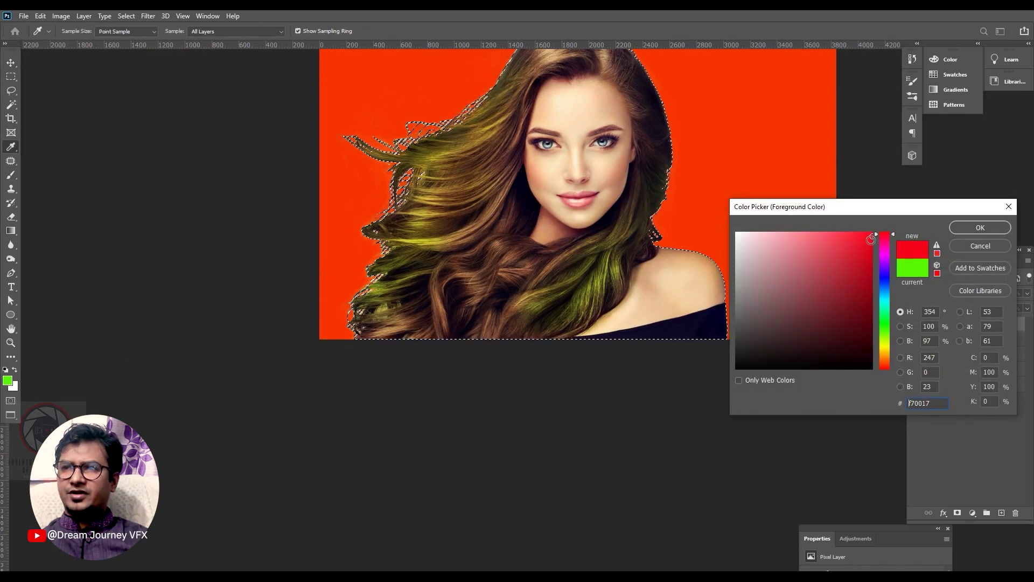
{"action": "left_click", "coordinate": [990, 228]}
{"action": "left_click_drag", "start_coordinate": [484, 162], "coordinate": [425, 261]}
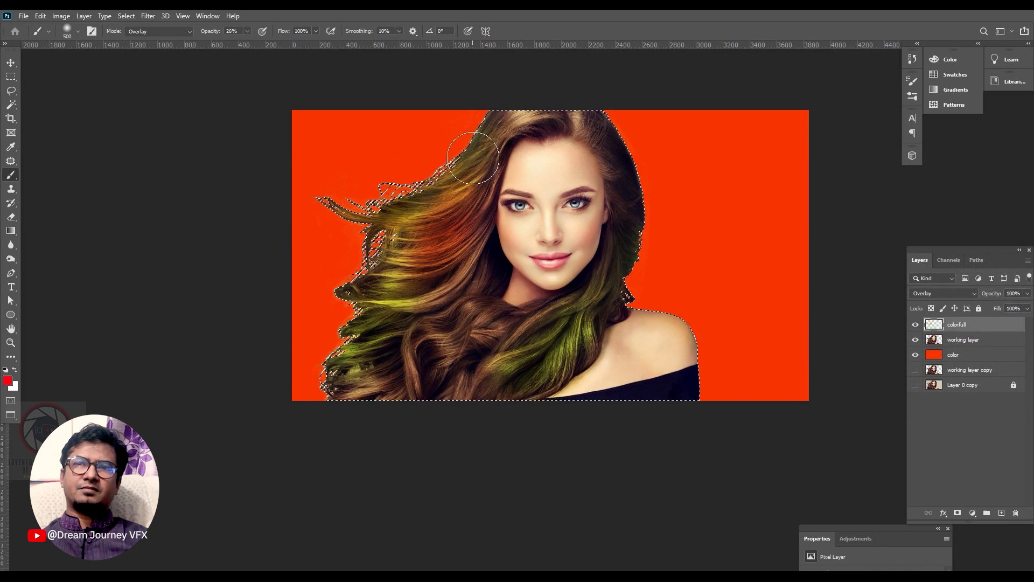
{"action": "mouse_move", "coordinate": [450, 255]}
{"action": "left_mouse_down"}
{"action": "mouse_move", "coordinate": [500, 321]}
{"action": "mouse_move", "coordinate": [607, 299]}
{"action": "left_mouse_up"}
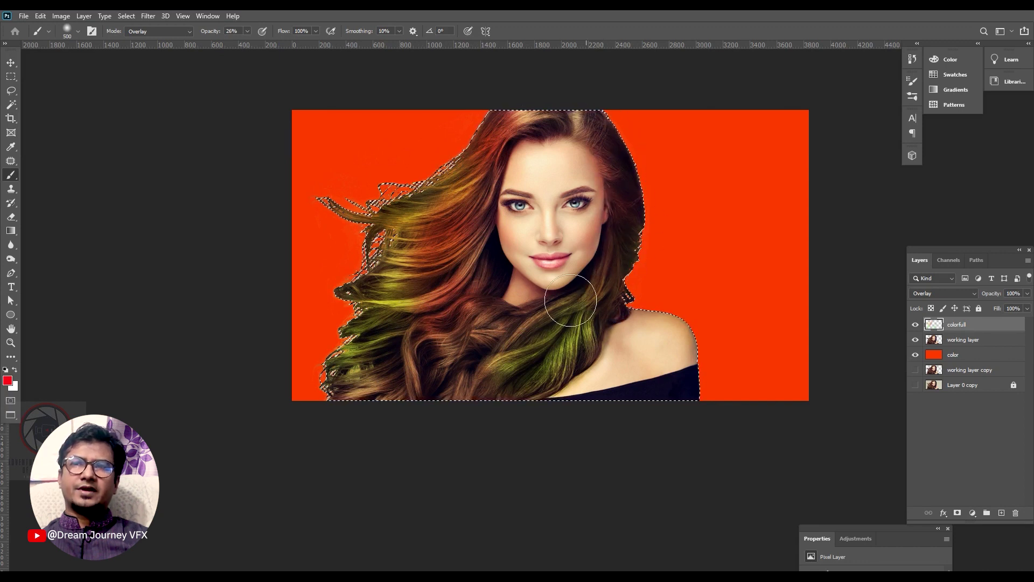
Paint a light cyan-blue tint onto the lower left hair.
{"action": "left_click", "coordinate": [7, 382]}
{"action": "left_click", "coordinate": [884, 288]}
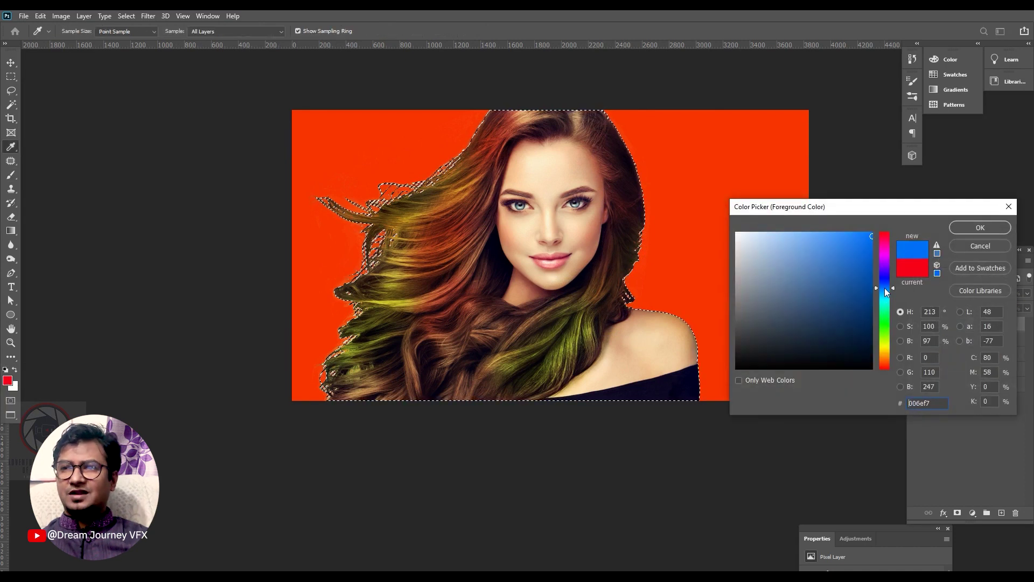
{"action": "left_click", "coordinate": [883, 295]}
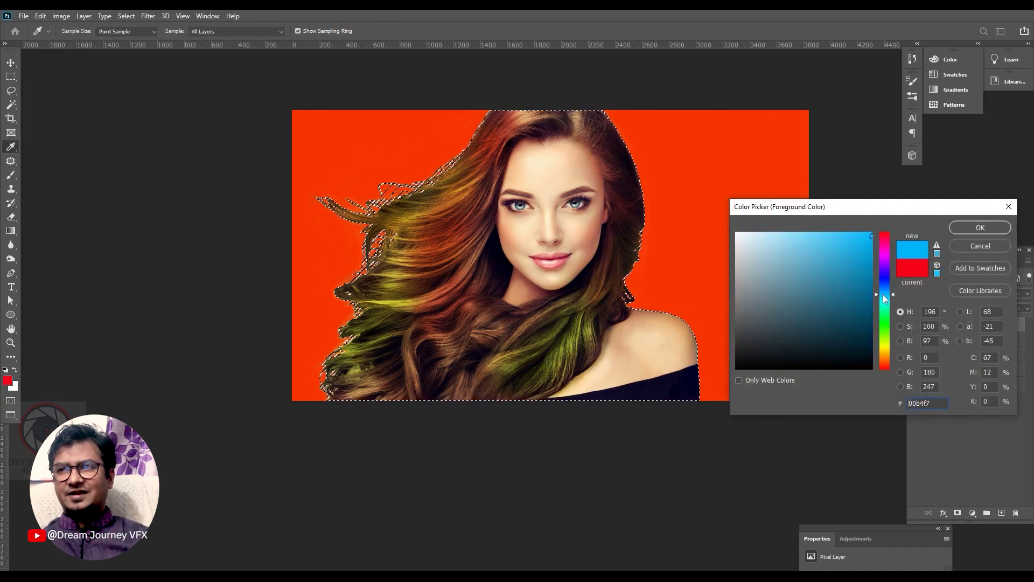
{"action": "left_click", "coordinate": [980, 227]}
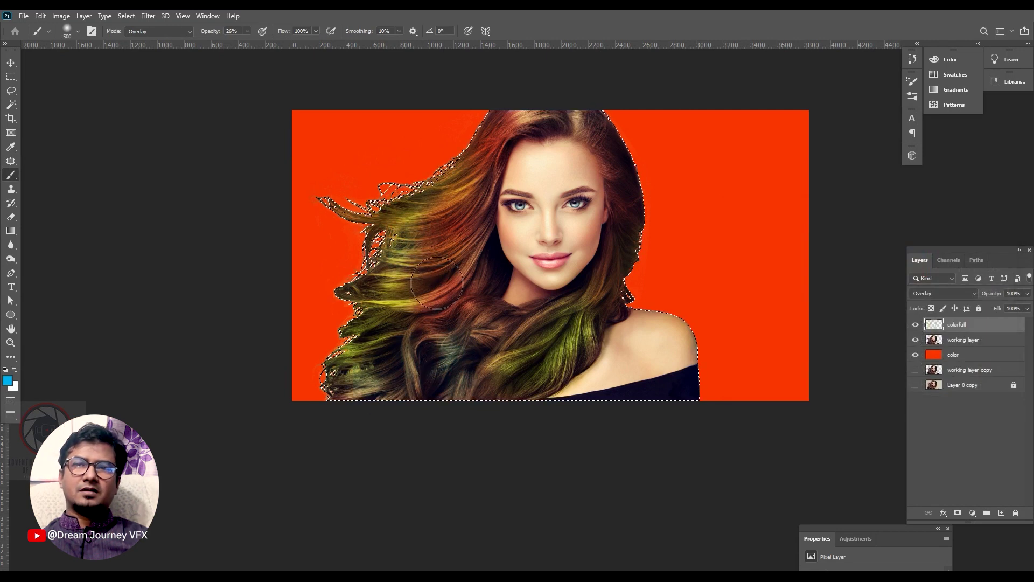
{"action": "mouse_move", "coordinate": [467, 221]}
{"action": "left_mouse_down"}
{"action": "mouse_move", "coordinate": [486, 221]}
{"action": "mouse_move", "coordinate": [510, 367]}
{"action": "left_mouse_up"}
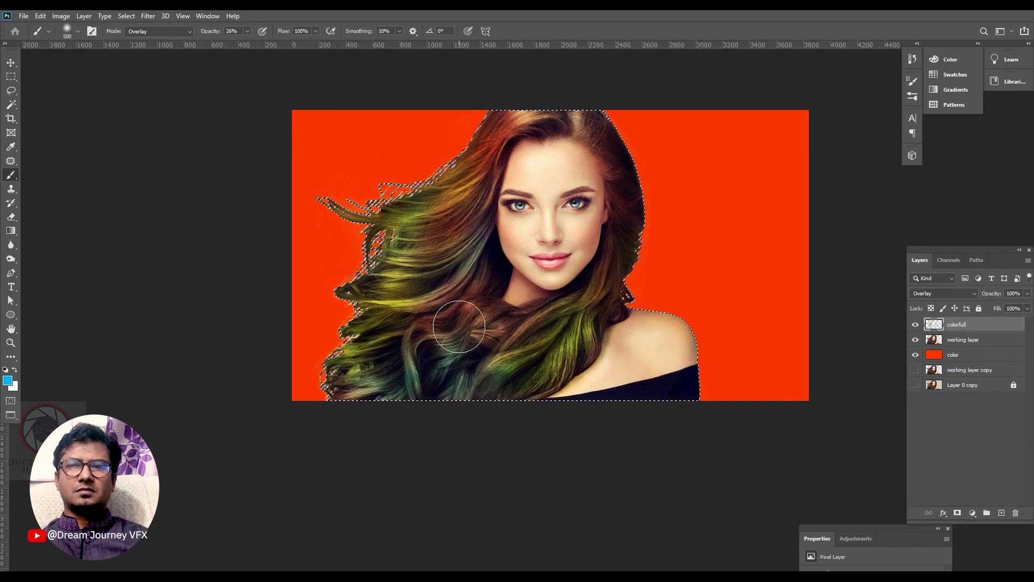
Paint a yellow-green tint onto the top of the hair.
{"action": "left_click", "coordinate": [8, 382]}
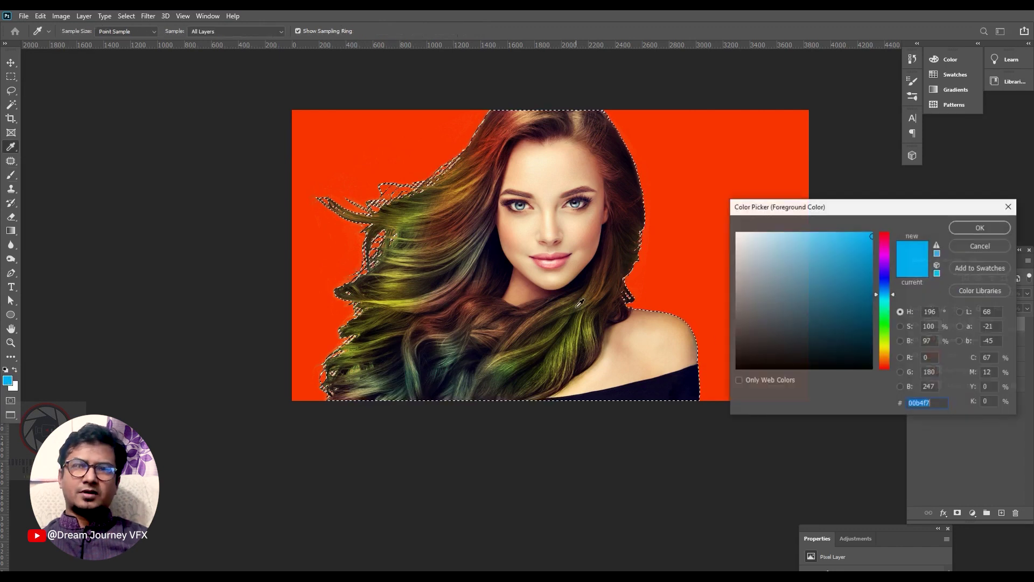
{"action": "left_click", "coordinate": [884, 314]}
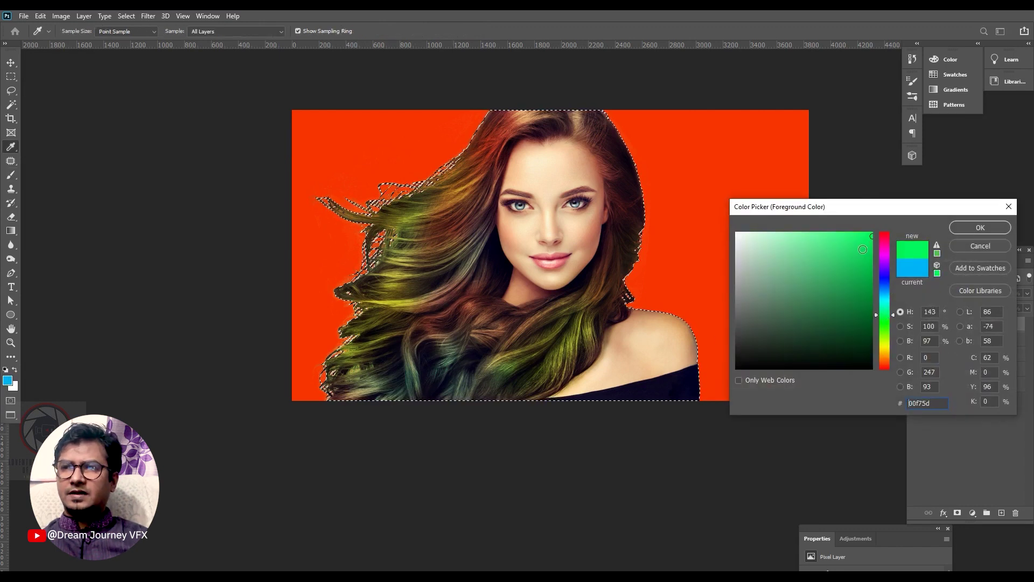
{"action": "left_click_drag", "start_coordinate": [887, 324], "coordinate": [887, 331]}
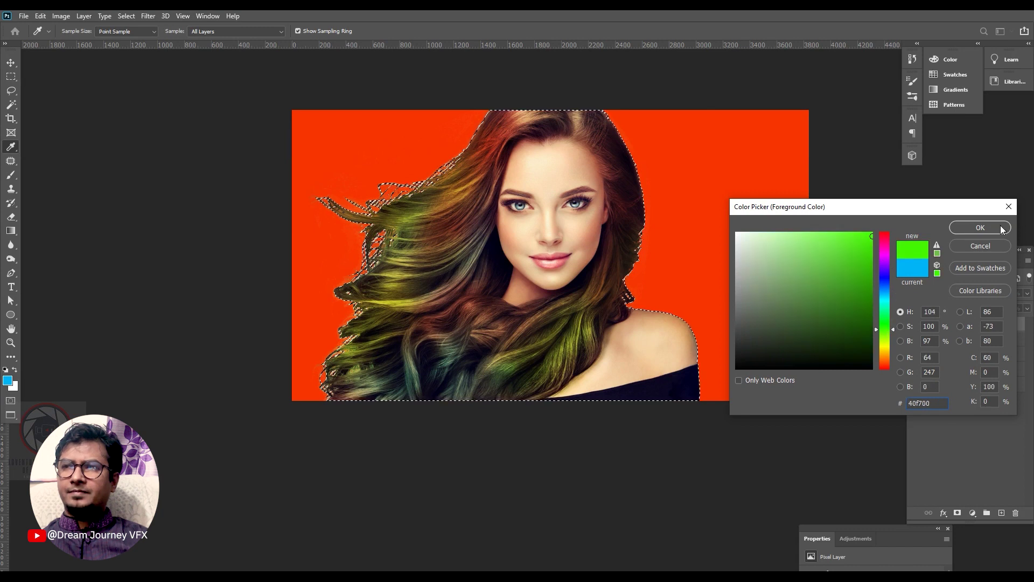
{"action": "left_click", "coordinate": [980, 227]}
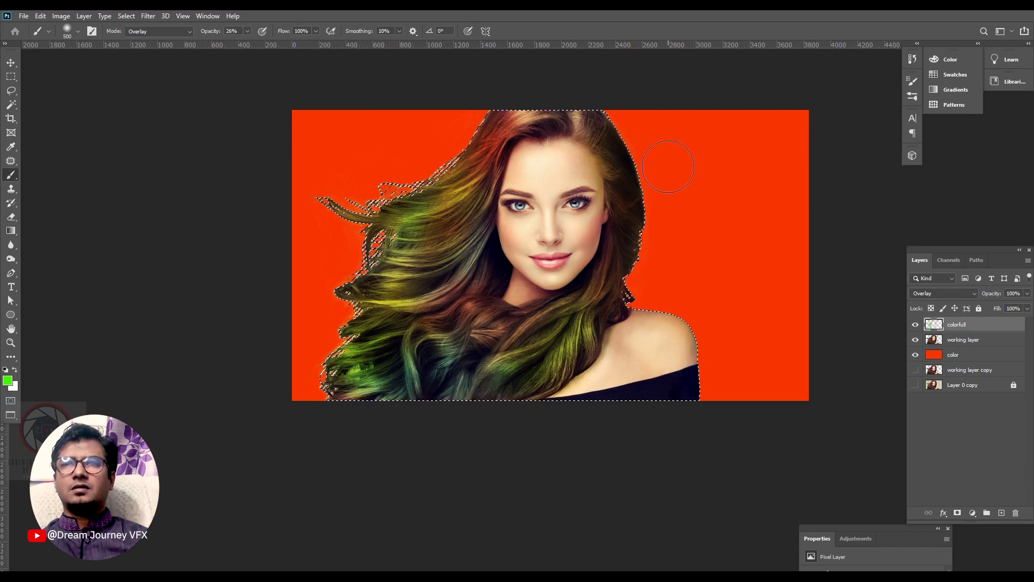
{"action": "left_click_drag", "start_coordinate": [559, 117], "coordinate": [547, 93]}
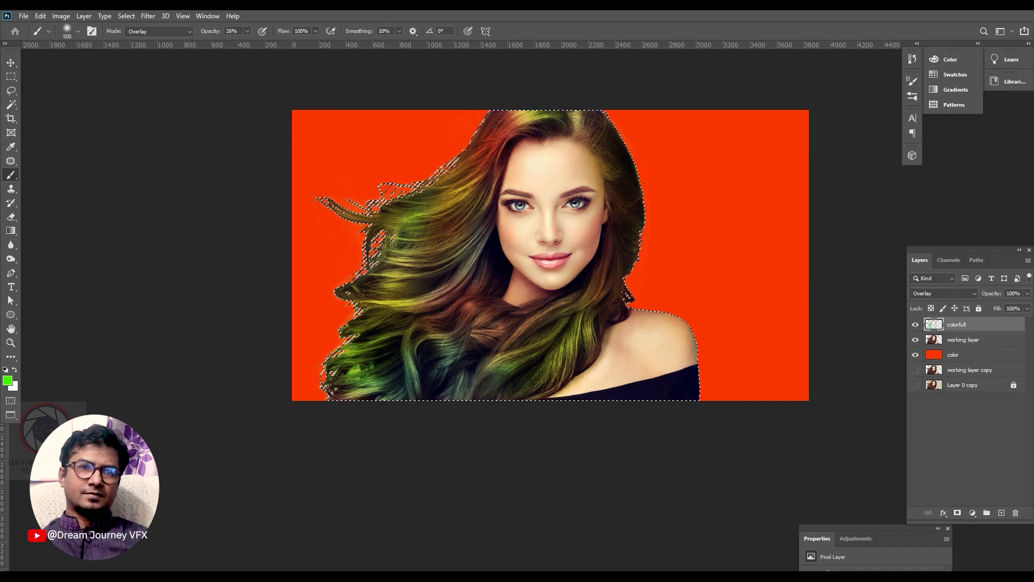
Paint magenta tint over the middle, left and bottom-left hair strands.
{"action": "left_click", "coordinate": [8, 380]}
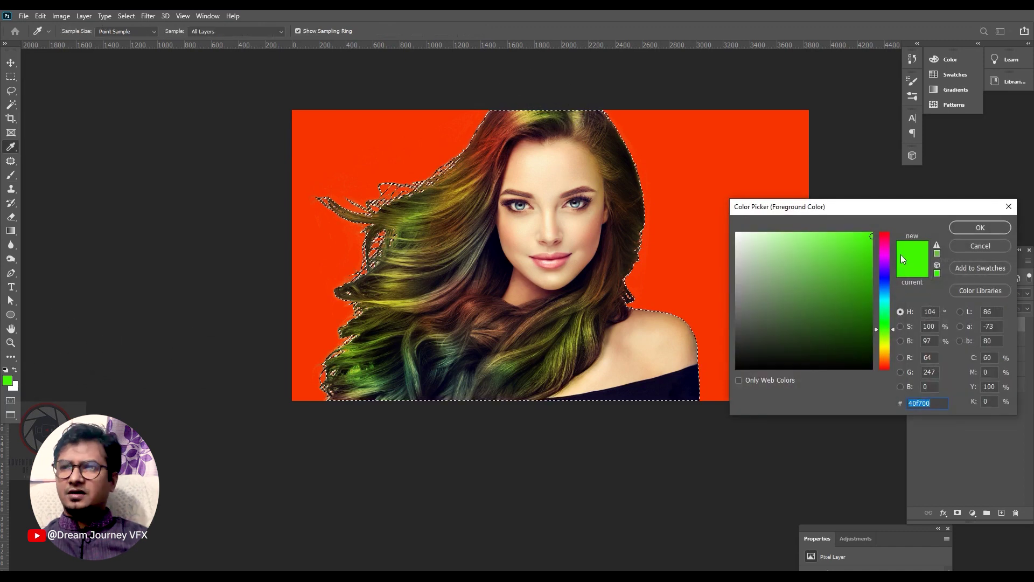
{"action": "left_click", "coordinate": [884, 250]}
{"action": "left_click", "coordinate": [983, 228]}
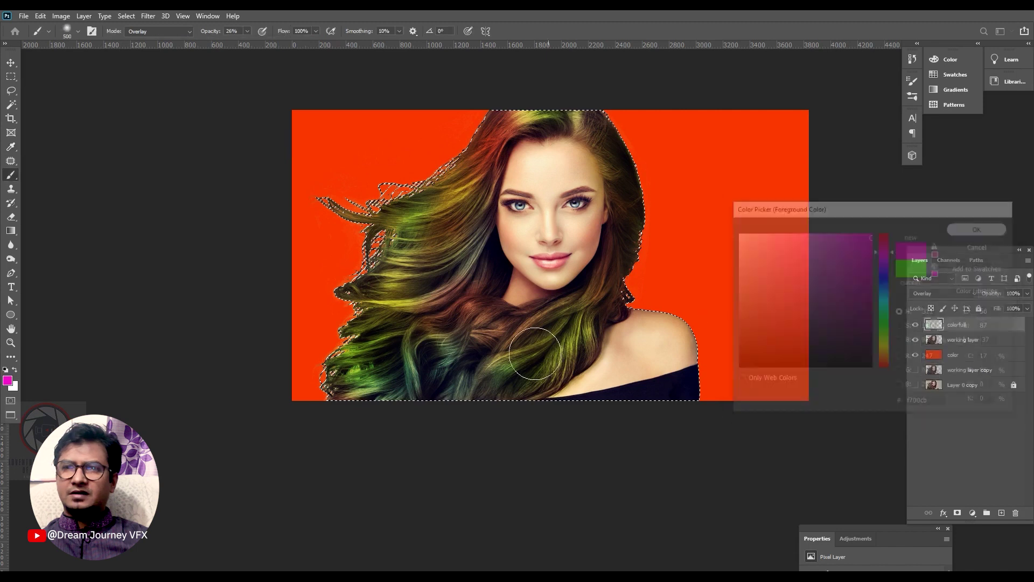
{"action": "left_click_drag", "start_coordinate": [483, 326], "coordinate": [420, 361]}
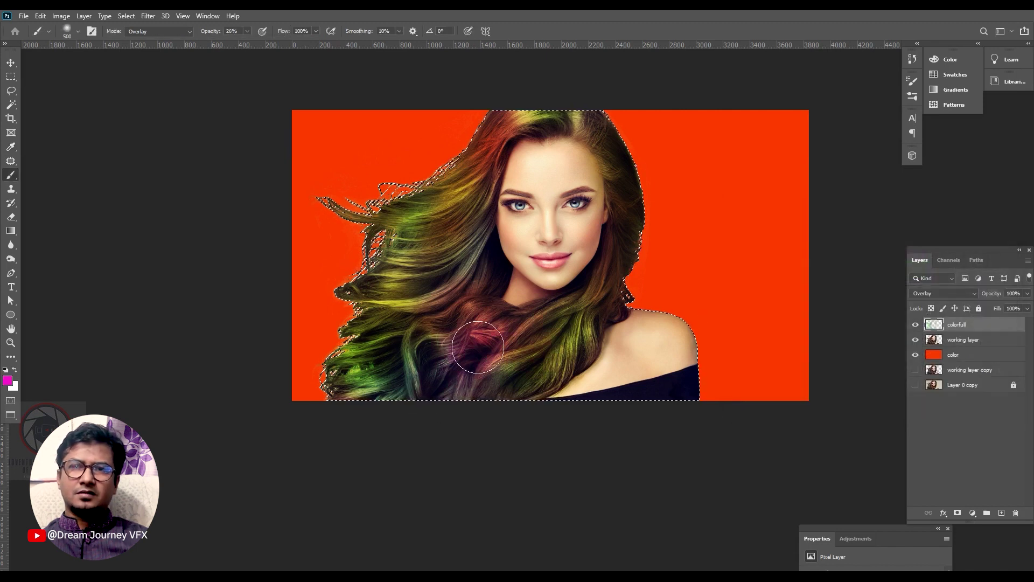
{"action": "mouse_move", "coordinate": [365, 407]}
{"action": "left_mouse_down"}
{"action": "mouse_move", "coordinate": [432, 375]}
{"action": "mouse_move", "coordinate": [439, 243]}
{"action": "mouse_move", "coordinate": [417, 264]}
{"action": "mouse_move", "coordinate": [469, 242]}
{"action": "mouse_move", "coordinate": [418, 273]}
{"action": "mouse_move", "coordinate": [355, 269]}
{"action": "mouse_move", "coordinate": [350, 323]}
{"action": "mouse_move", "coordinate": [371, 253]}
{"action": "mouse_move", "coordinate": [411, 296]}
{"action": "mouse_move", "coordinate": [366, 258]}
{"action": "mouse_move", "coordinate": [431, 189]}
{"action": "mouse_move", "coordinate": [377, 226]}
{"action": "mouse_move", "coordinate": [445, 188]}
{"action": "mouse_move", "coordinate": [366, 259]}
{"action": "mouse_move", "coordinate": [409, 189]}
{"action": "mouse_move", "coordinate": [371, 264]}
{"action": "mouse_move", "coordinate": [411, 388]}
{"action": "mouse_move", "coordinate": [507, 358]}
{"action": "left_mouse_up"}
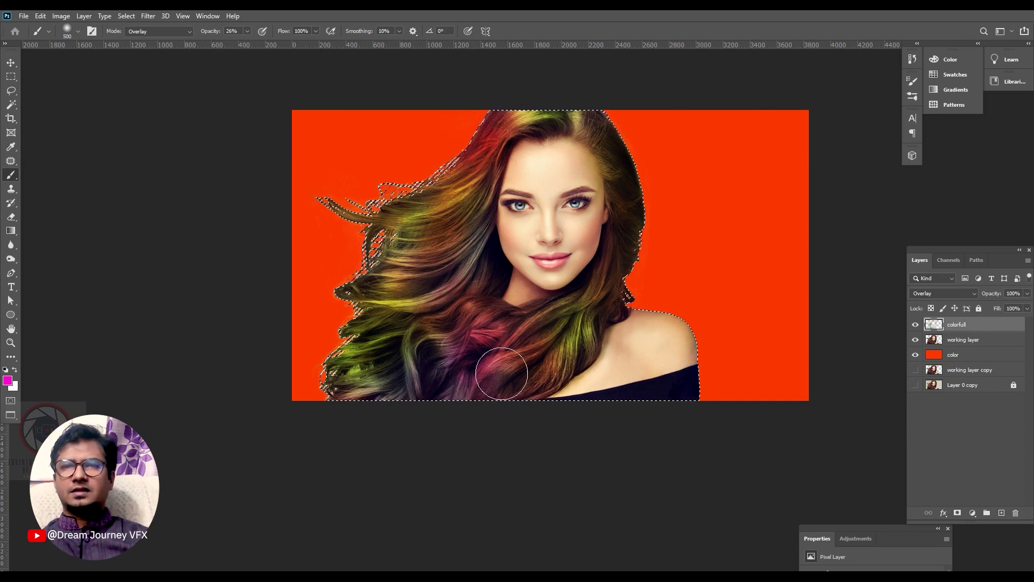
{"action": "mouse_move", "coordinate": [633, 184]}
{"action": "left_mouse_down"}
{"action": "mouse_move", "coordinate": [464, 269]}
{"action": "mouse_move", "coordinate": [372, 259]}
{"action": "mouse_move", "coordinate": [382, 334]}
{"action": "mouse_move", "coordinate": [428, 331]}
{"action": "mouse_move", "coordinate": [422, 299]}
{"action": "mouse_move", "coordinate": [480, 266]}
{"action": "mouse_move", "coordinate": [430, 319]}
{"action": "mouse_move", "coordinate": [412, 194]}
{"action": "mouse_move", "coordinate": [463, 242]}
{"action": "mouse_move", "coordinate": [412, 338]}
{"action": "mouse_move", "coordinate": [446, 241]}
{"action": "left_mouse_up"}
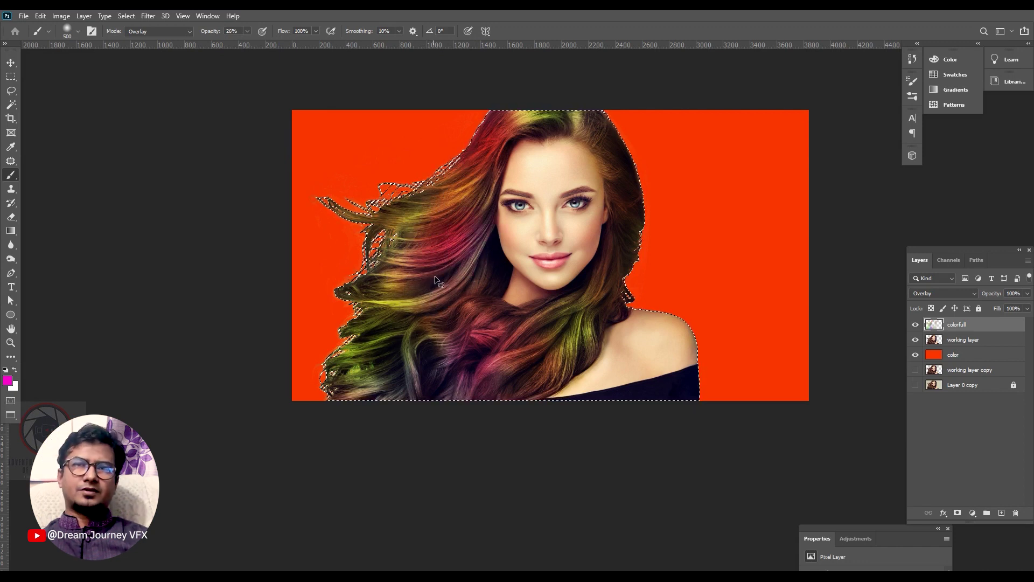
{"action": "left_click_drag", "start_coordinate": [446, 241], "coordinate": [416, 316]}
{"action": "mouse_move", "coordinate": [354, 393]}
{"action": "left_mouse_down"}
{"action": "mouse_move", "coordinate": [382, 379]}
{"action": "mouse_move", "coordinate": [377, 386]}
{"action": "mouse_move", "coordinate": [363, 360]}
{"action": "left_mouse_up"}
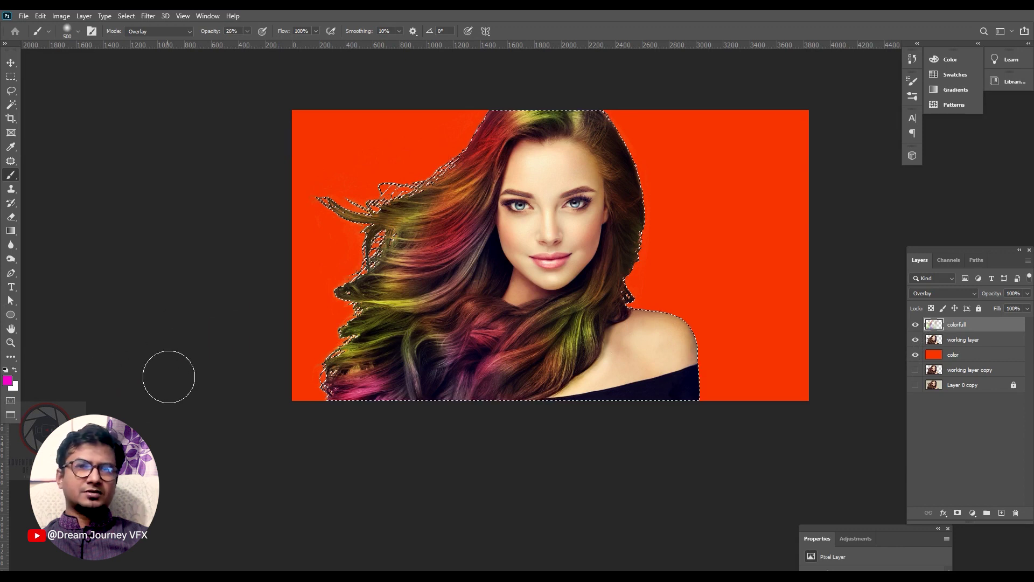
Paint green tint up the lower hair.
{"action": "left_click", "coordinate": [9, 381]}
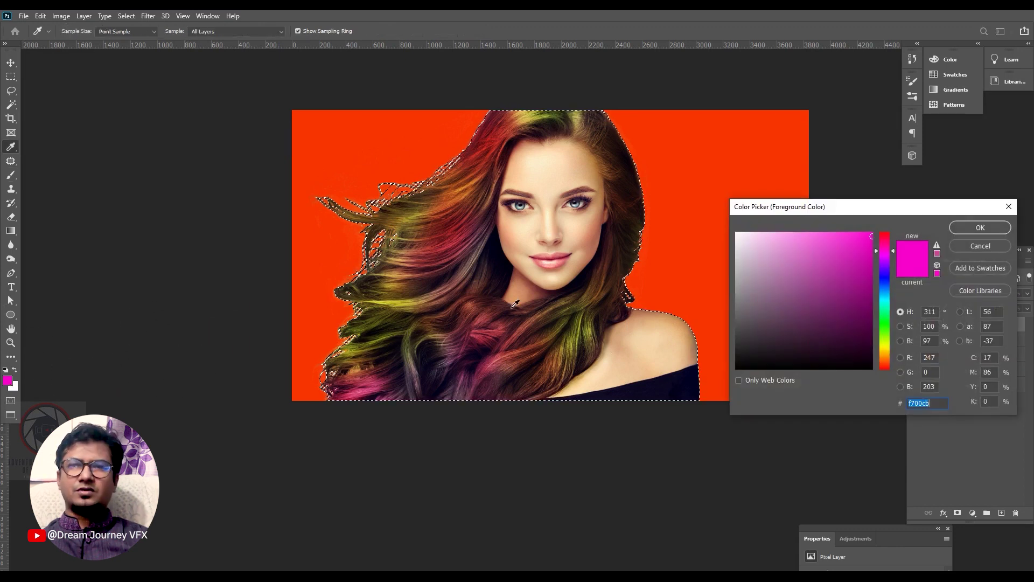
{"action": "left_click", "coordinate": [885, 317]}
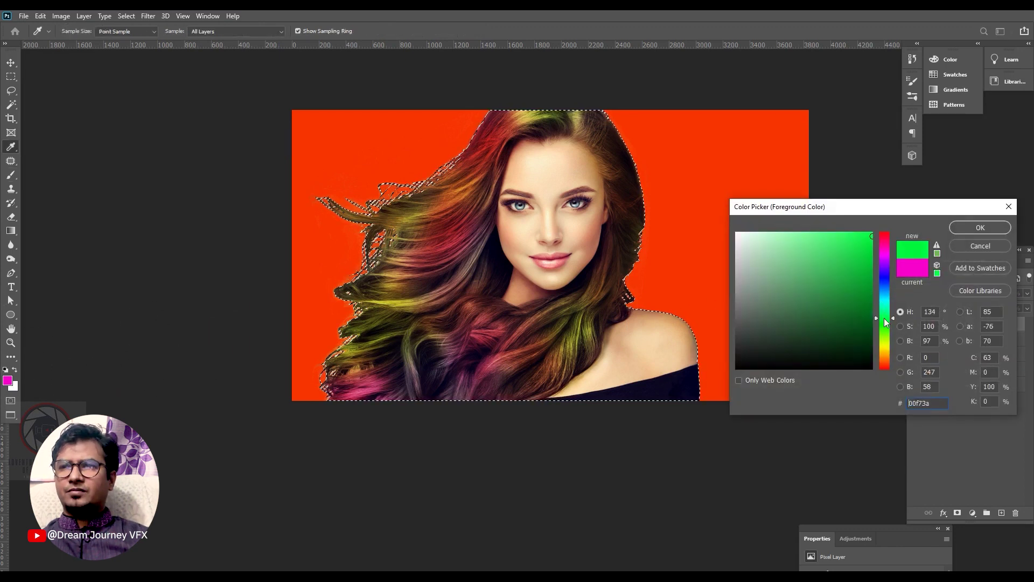
{"action": "left_click", "coordinate": [962, 231]}
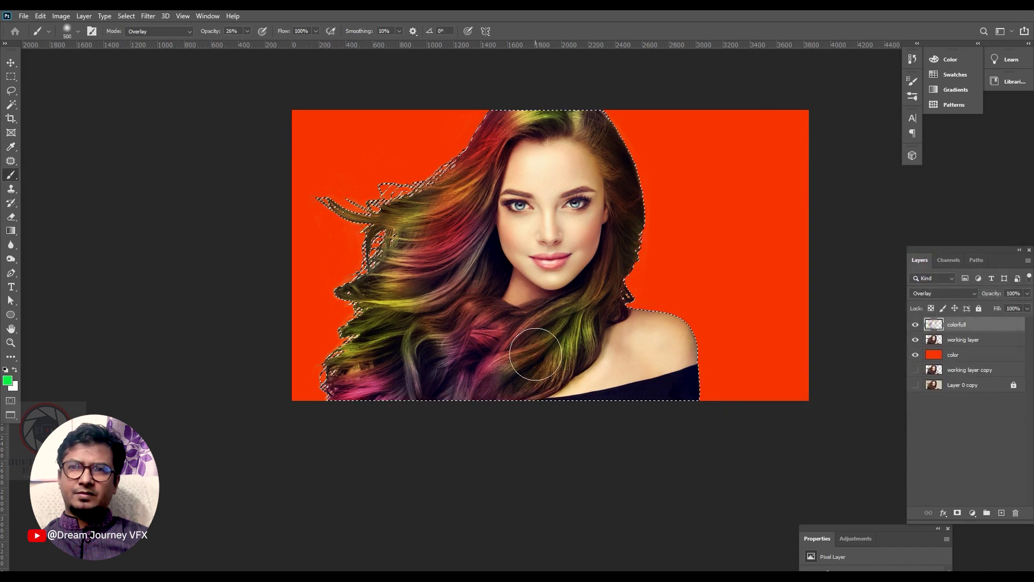
{"action": "left_click_drag", "start_coordinate": [510, 391], "coordinate": [510, 380]}
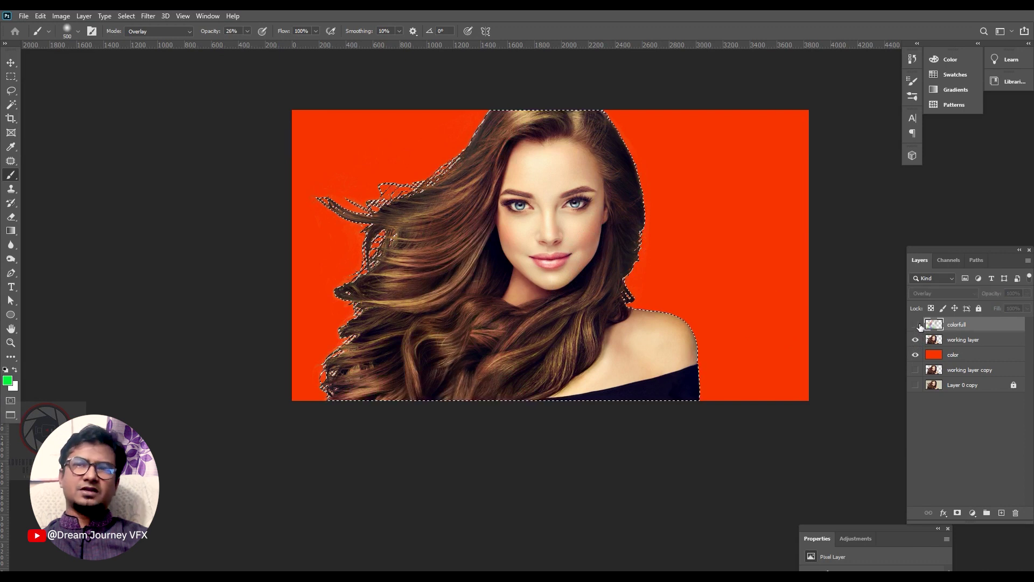
Compare the colorfull tint layer on and off, then brush green up the hair right of the face.
{"action": "left_click", "coordinate": [919, 326]}
{"action": "left_click", "coordinate": [918, 325]}
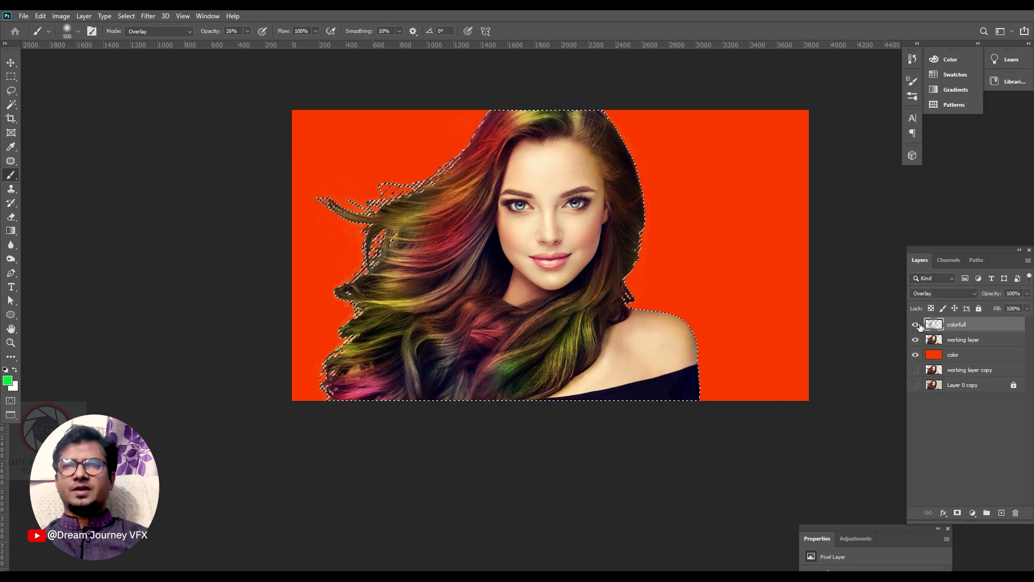
{"action": "left_click", "coordinate": [564, 248], "text": "ctrl"}
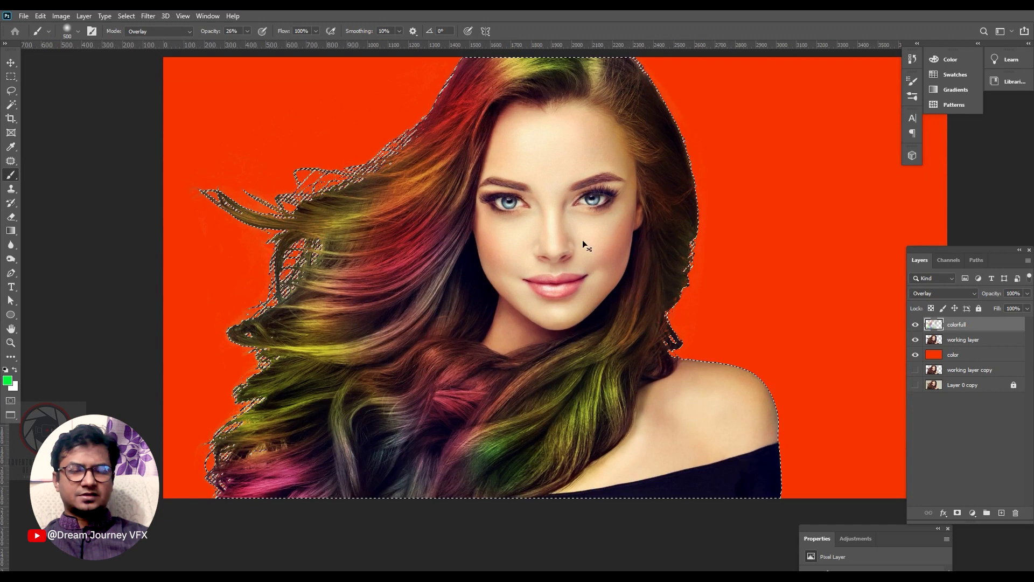
{"action": "left_click_drag", "start_coordinate": [632, 157], "coordinate": [577, 220]}
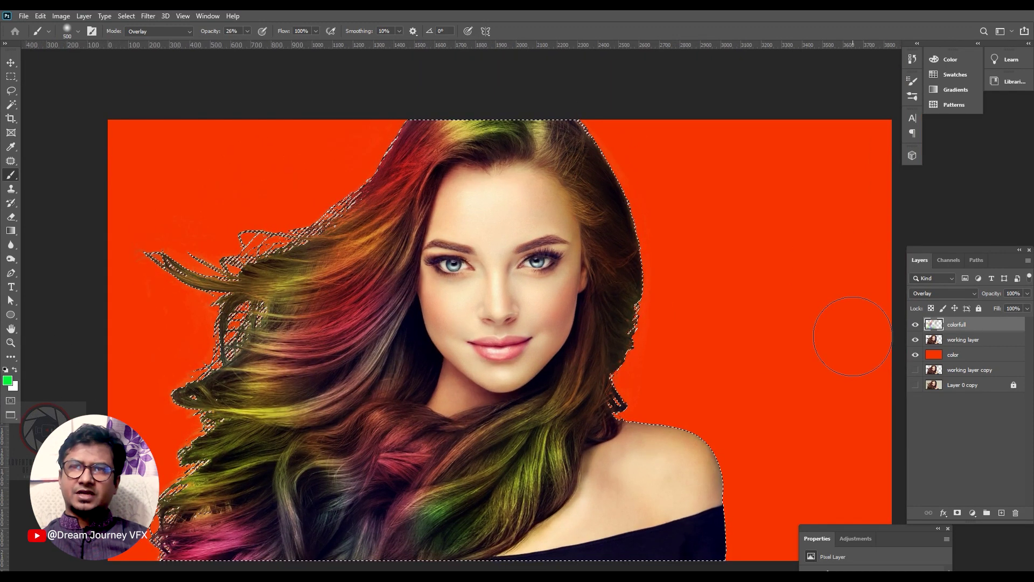
{"action": "left_click_drag", "start_coordinate": [619, 342], "coordinate": [589, 374]}
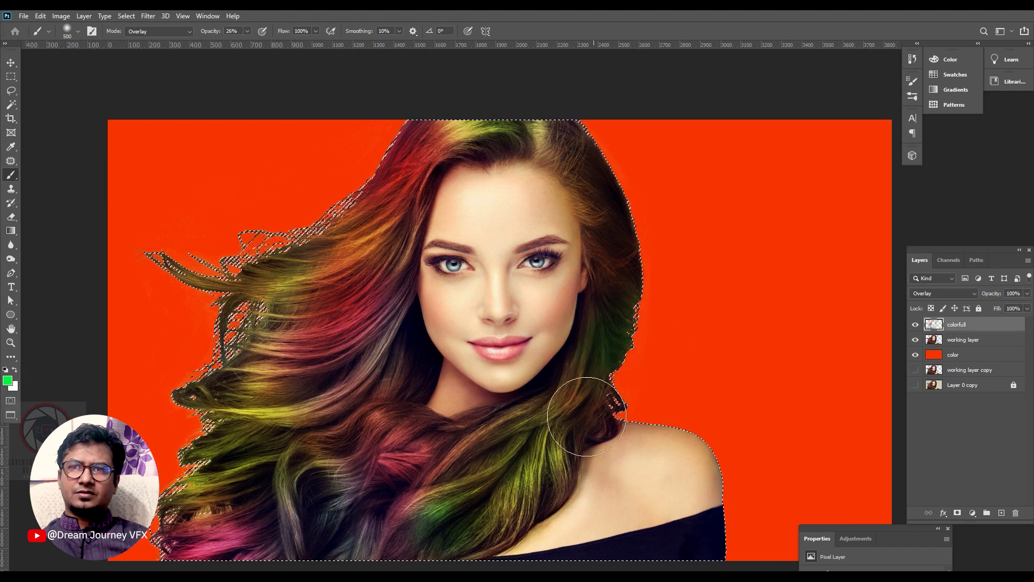
{"action": "left_click_drag", "start_coordinate": [589, 375], "coordinate": [615, 222]}
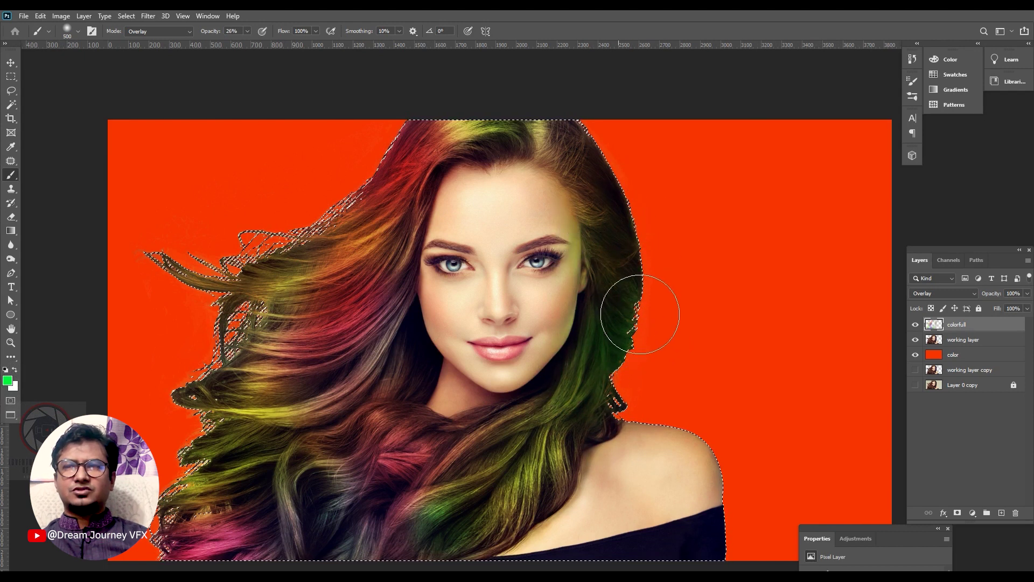
Set the foreground colour to magenta and tint along the top-right hair edge.
{"action": "left_click", "coordinate": [7, 381]}
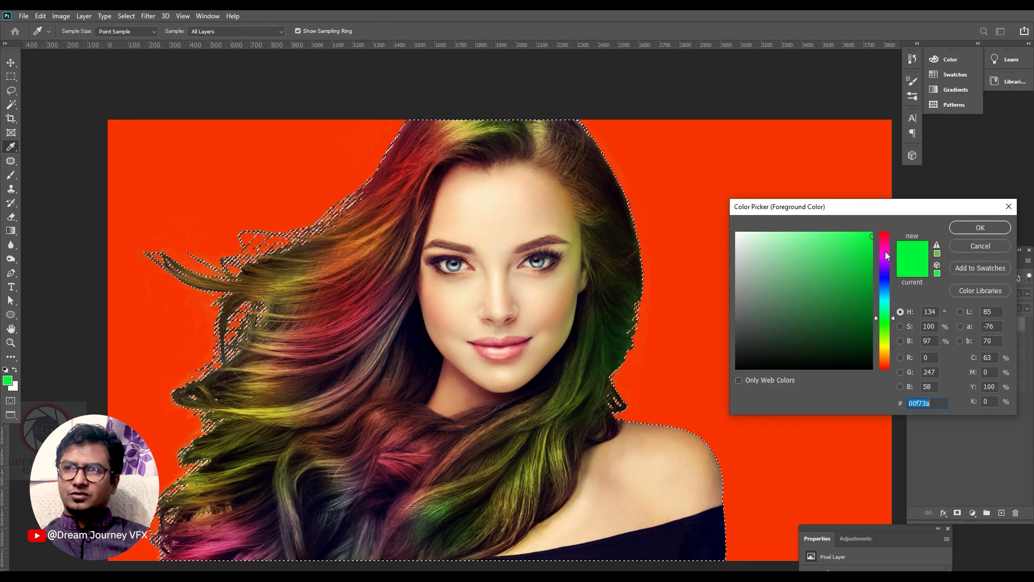
{"action": "left_click", "coordinate": [884, 256]}
{"action": "left_click", "coordinate": [973, 230]}
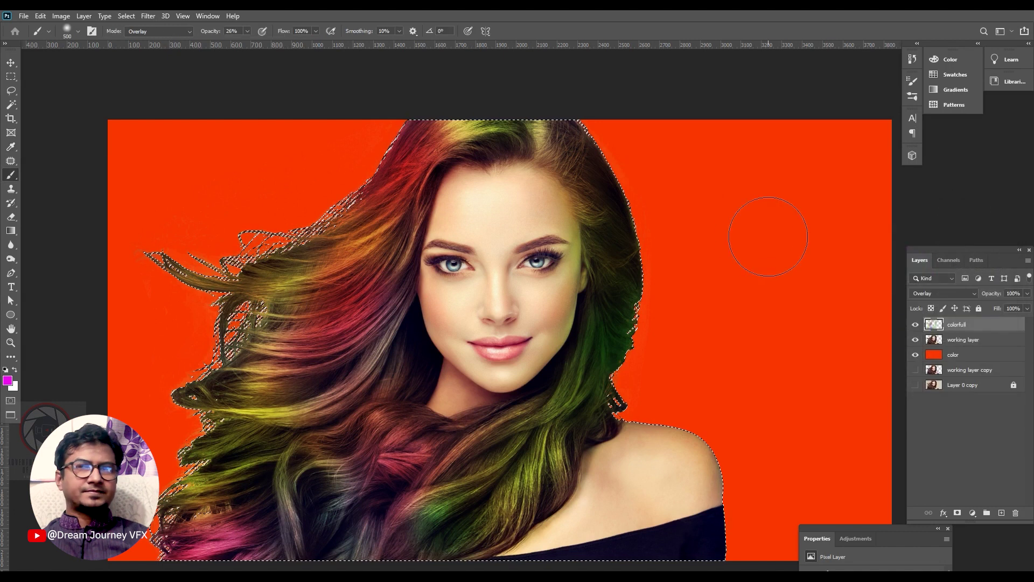
{"action": "left_click_drag", "start_coordinate": [574, 148], "coordinate": [663, 231]}
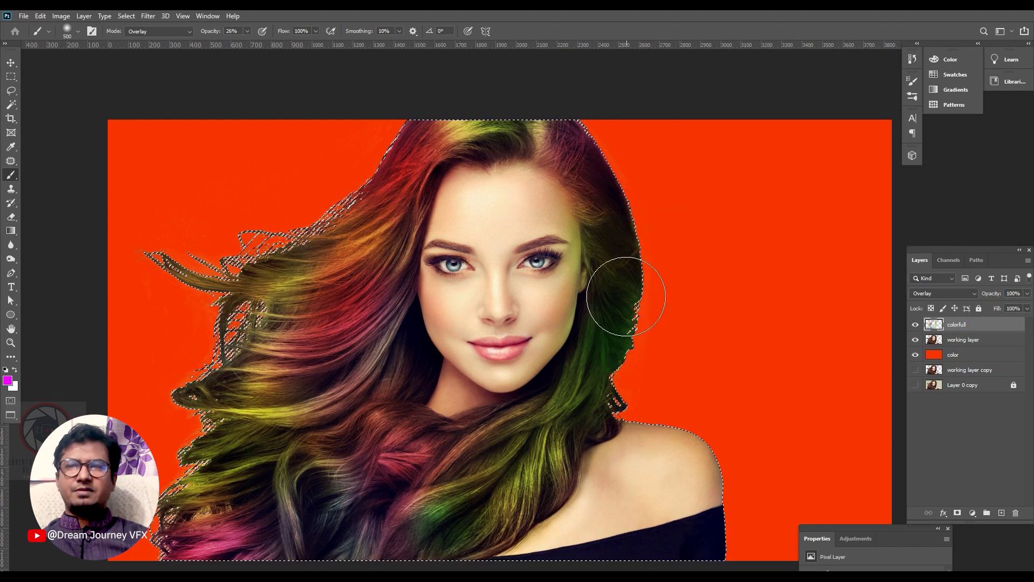
{"action": "scroll", "coordinate": [623, 242], "scroll_direction": "up", "scroll_amount": 2}
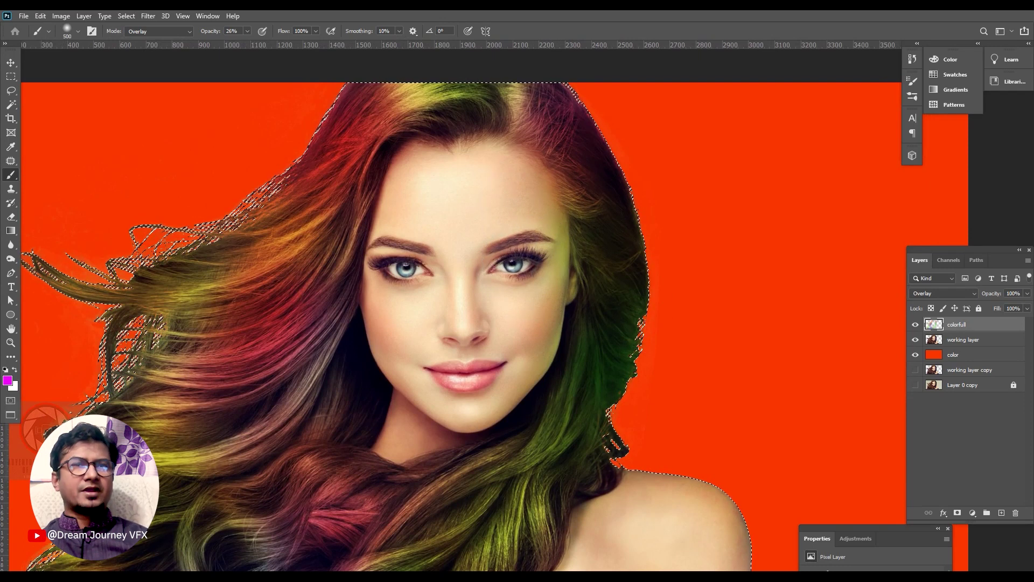
Choose the standard Eraser tool, zoom out to the whole image, then zoom in on the lower hair.
{"action": "key", "text": "e"}
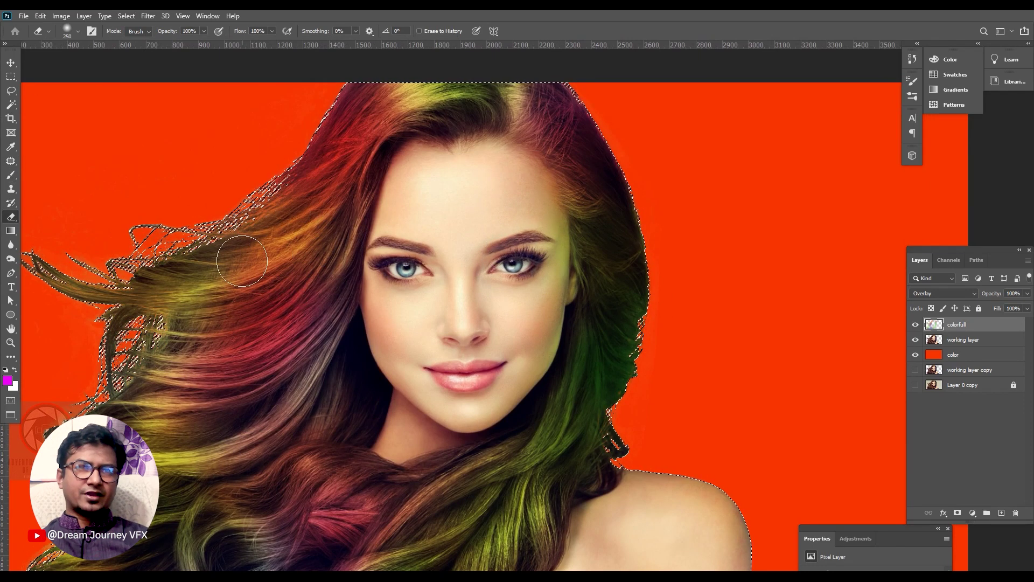
{"action": "right_click", "coordinate": [13, 220]}
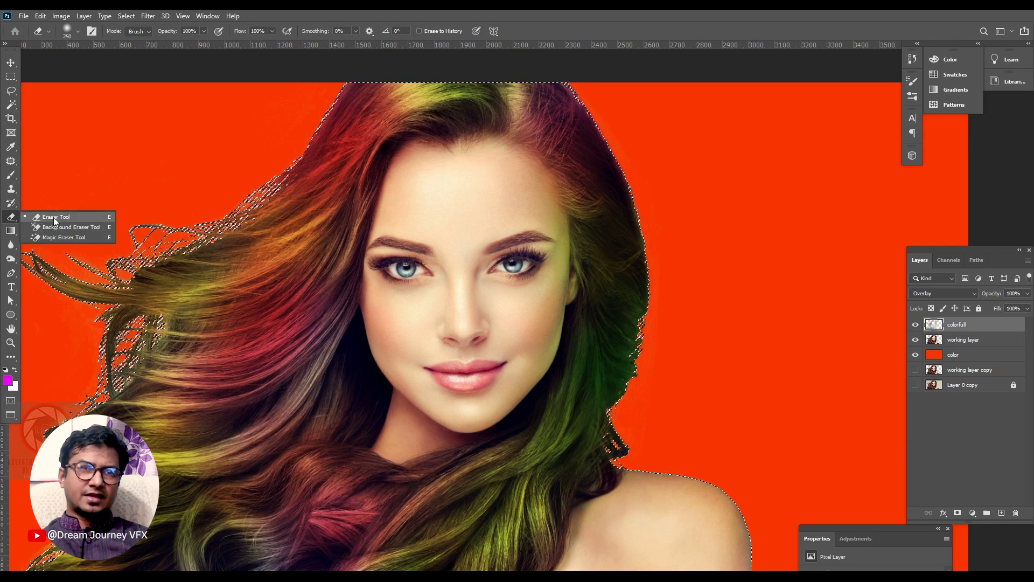
{"action": "left_click", "coordinate": [55, 221]}
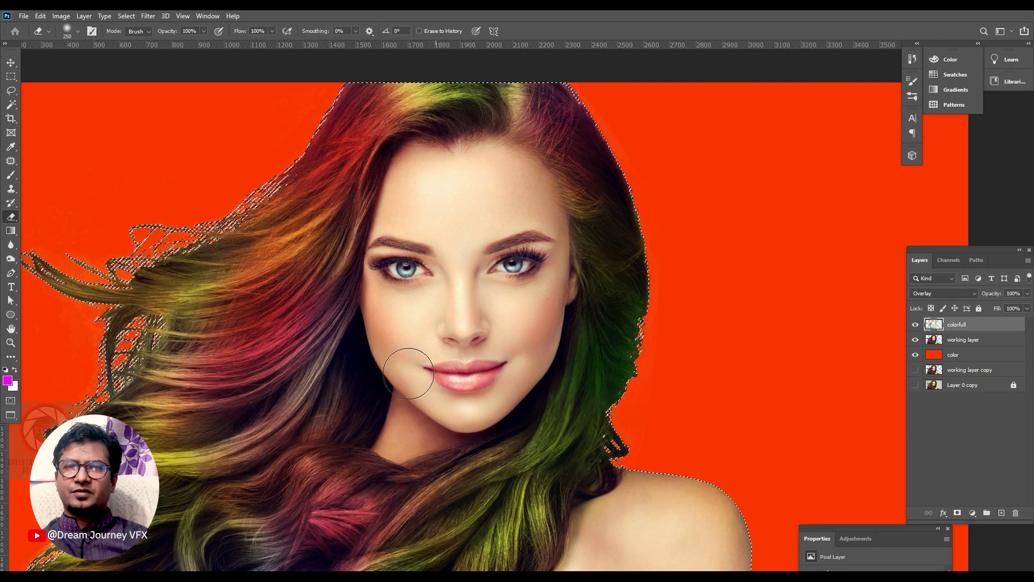
{"action": "left_click", "coordinate": [562, 264], "text": "ctrl+alt"}
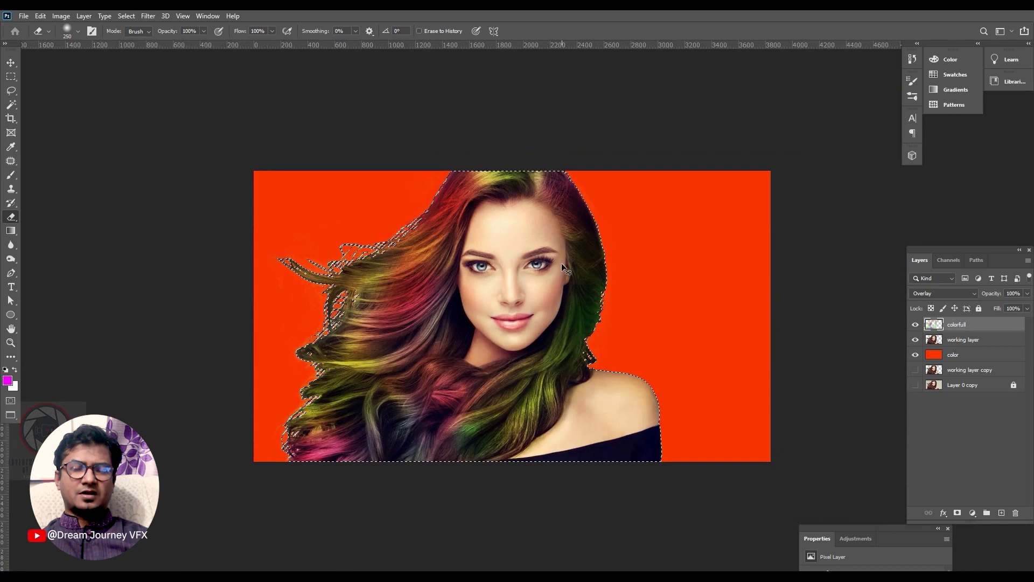
{"action": "left_click", "coordinate": [528, 296], "text": "ctrl+alt"}
{"action": "left_click", "coordinate": [516, 350], "text": "ctrl"}
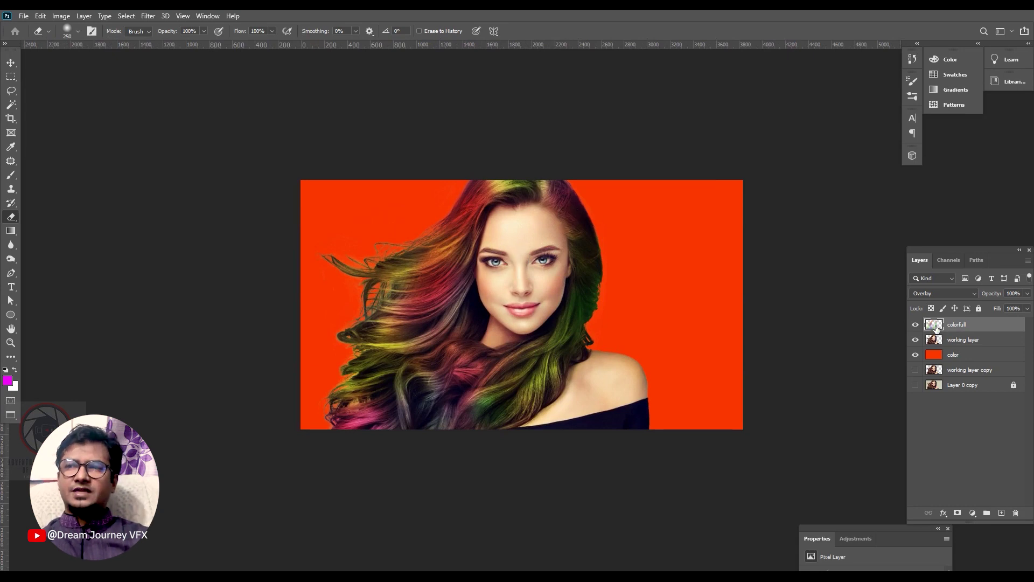
{"action": "key", "text": "ctrl+u"}
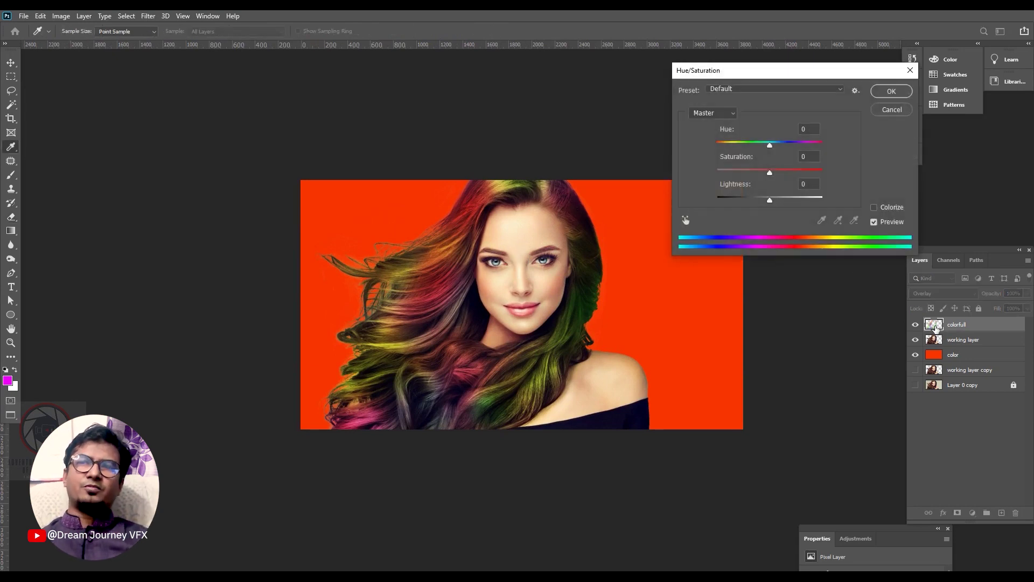
{"action": "mouse_move", "coordinate": [769, 147]}
{"action": "left_mouse_down"}
{"action": "mouse_move", "coordinate": [752, 147]}
{"action": "mouse_move", "coordinate": [799, 148]}
{"action": "left_mouse_up"}
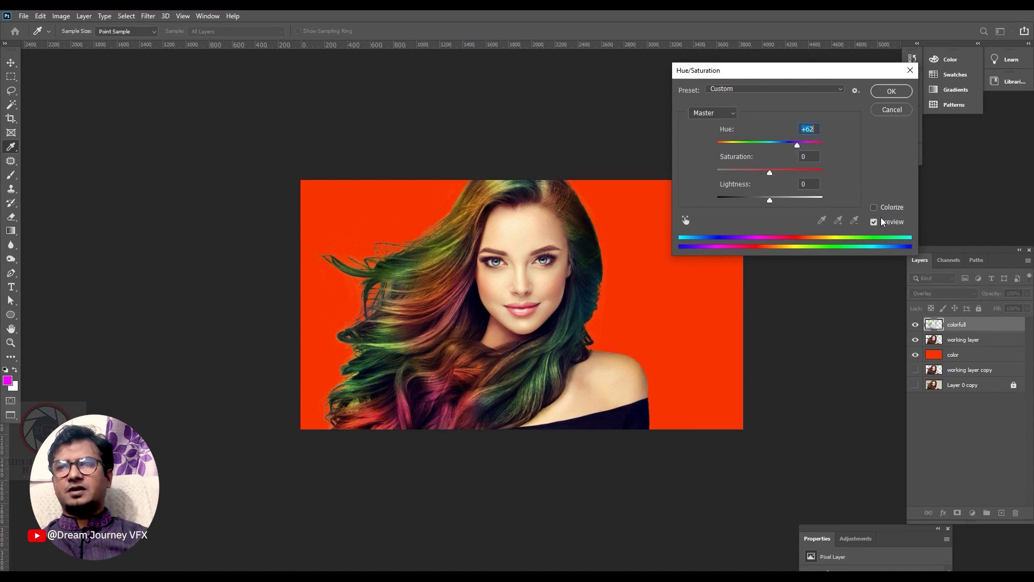
{"action": "left_click", "coordinate": [874, 223]}
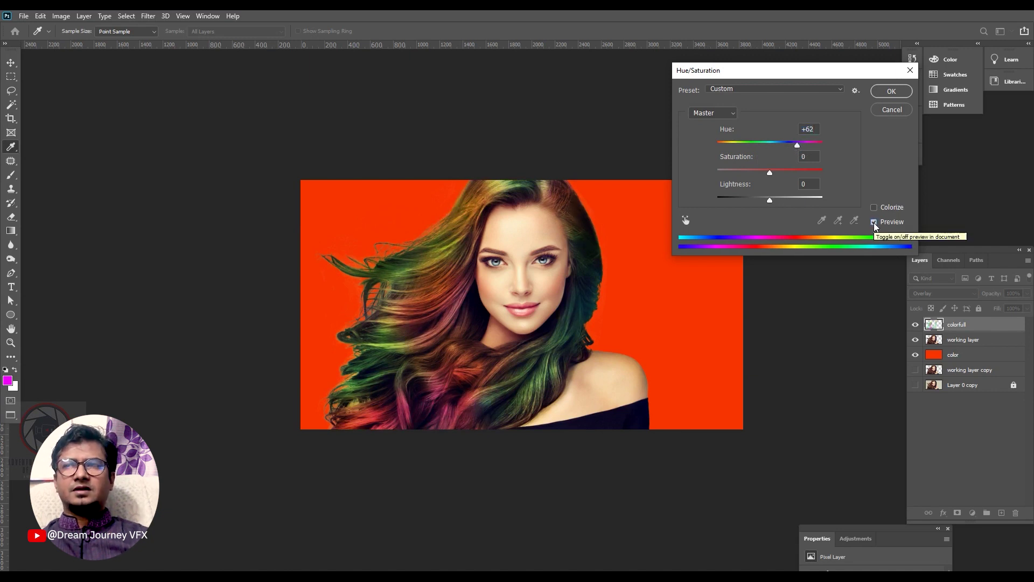
{"action": "left_click", "coordinate": [892, 110]}
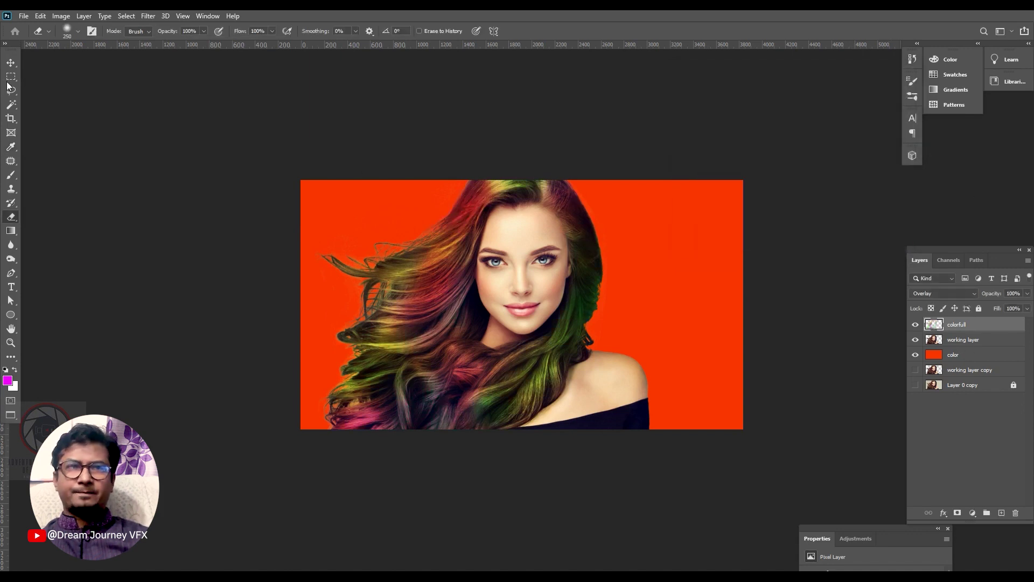
Add a Hue/Saturation adjustment layer and shift its hue to +18.
{"action": "left_click", "coordinate": [11, 62]}
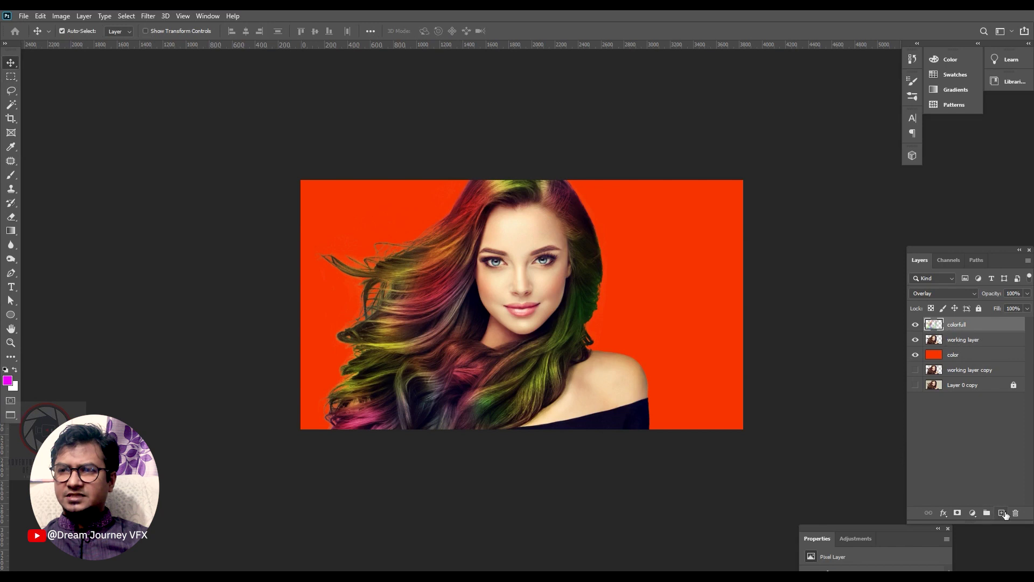
{"action": "left_click", "coordinate": [973, 513]}
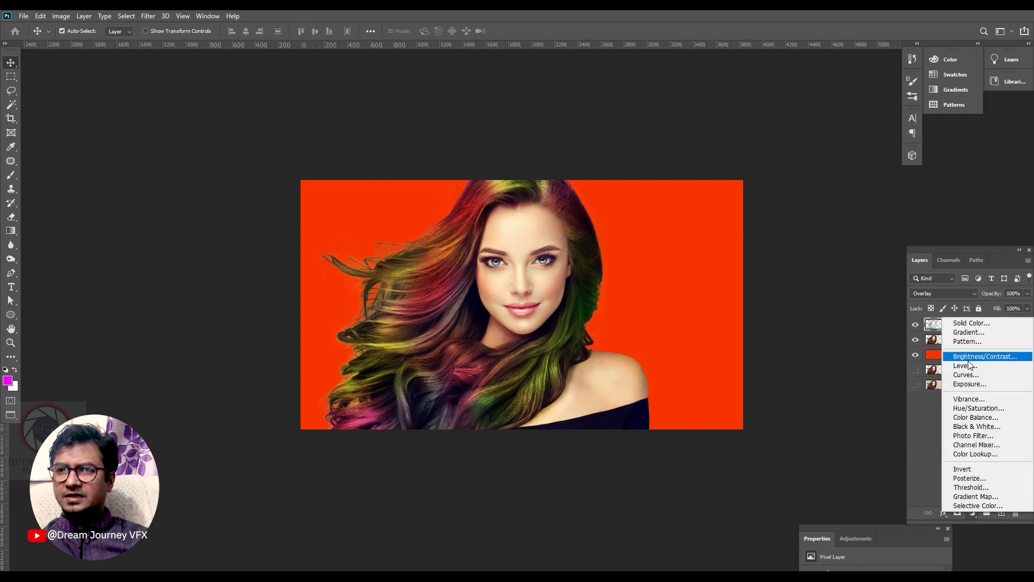
{"action": "left_click", "coordinate": [983, 408]}
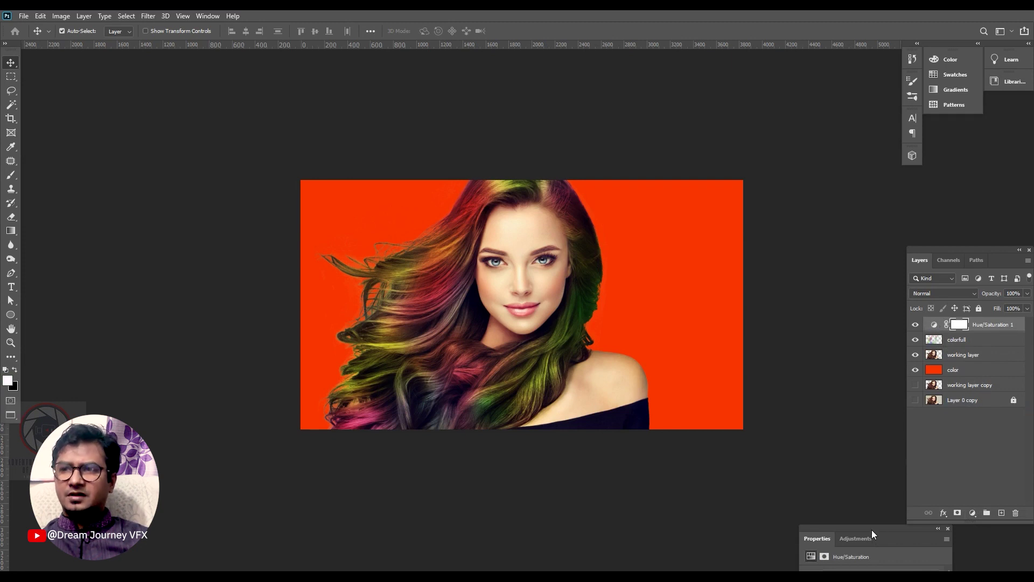
{"action": "left_click_drag", "start_coordinate": [871, 525], "coordinate": [827, 343]}
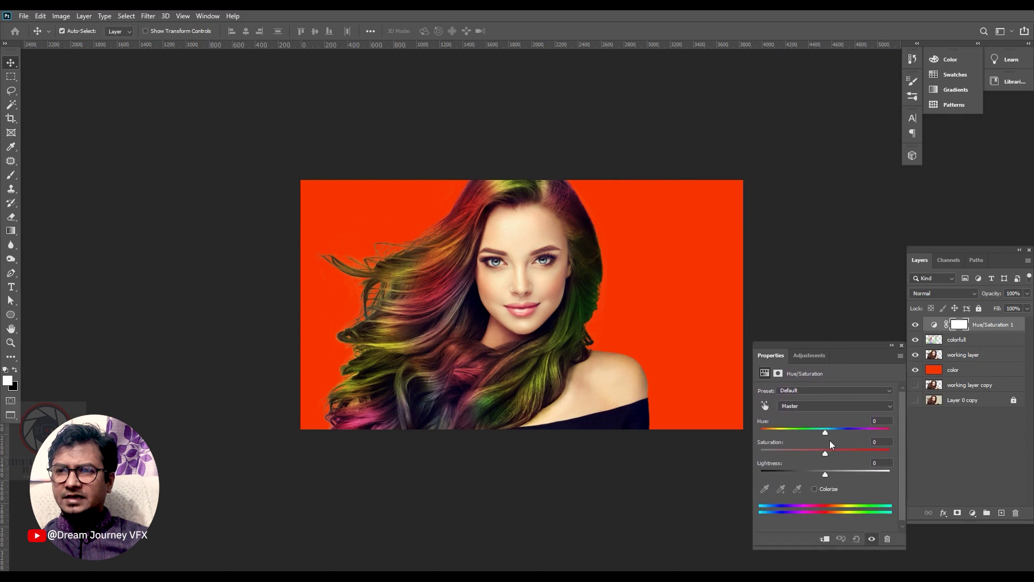
{"action": "left_click_drag", "start_coordinate": [826, 432], "coordinate": [840, 434]}
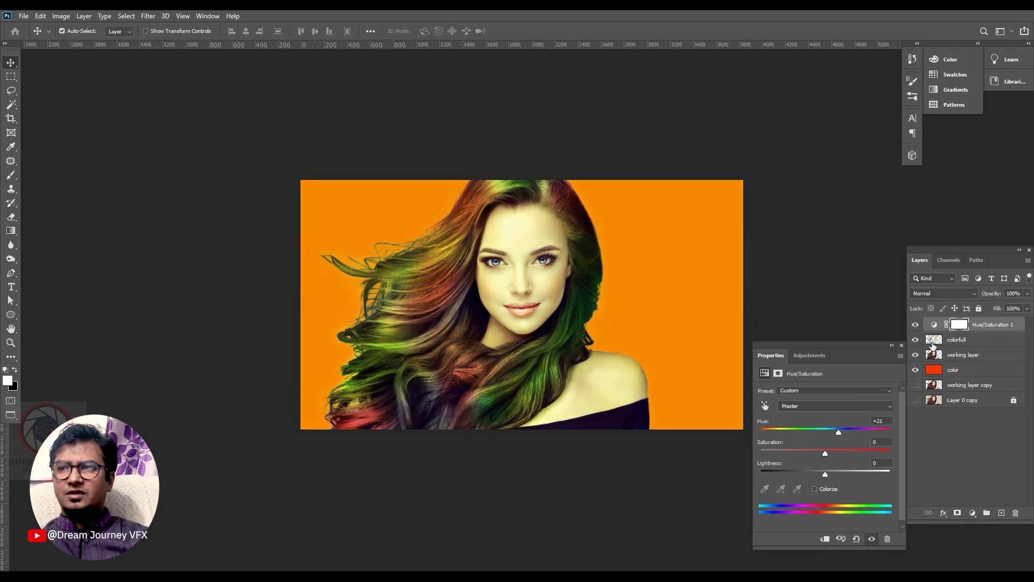
Clip the hue adjustment to the colorfull layer, retune the hue, and toggle it to compare.
{"action": "left_click", "coordinate": [824, 540]}
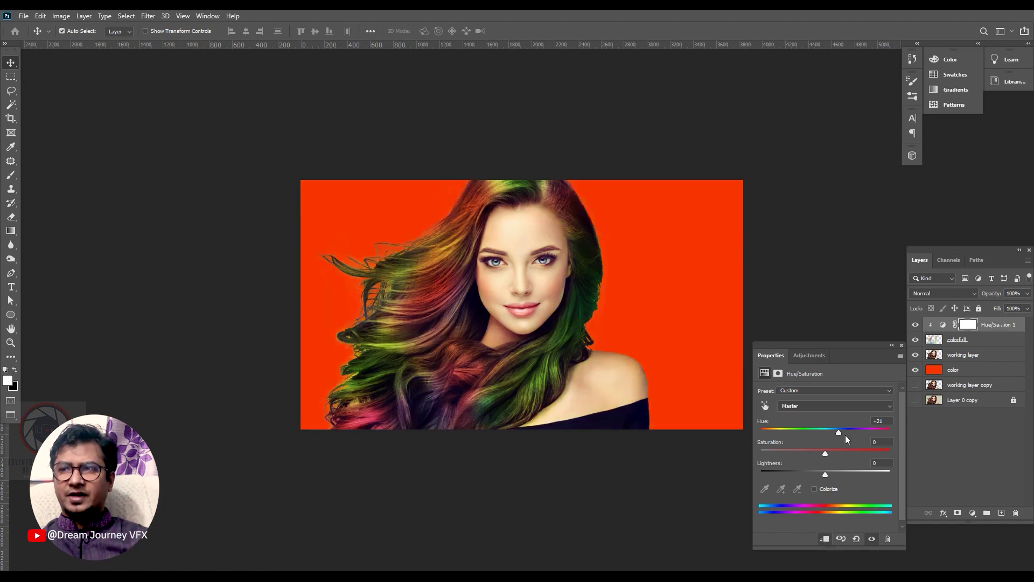
{"action": "mouse_move", "coordinate": [838, 432]}
{"action": "left_mouse_down"}
{"action": "mouse_move", "coordinate": [806, 436]}
{"action": "mouse_move", "coordinate": [882, 435]}
{"action": "mouse_move", "coordinate": [846, 429]}
{"action": "mouse_move", "coordinate": [861, 425]}
{"action": "left_mouse_up"}
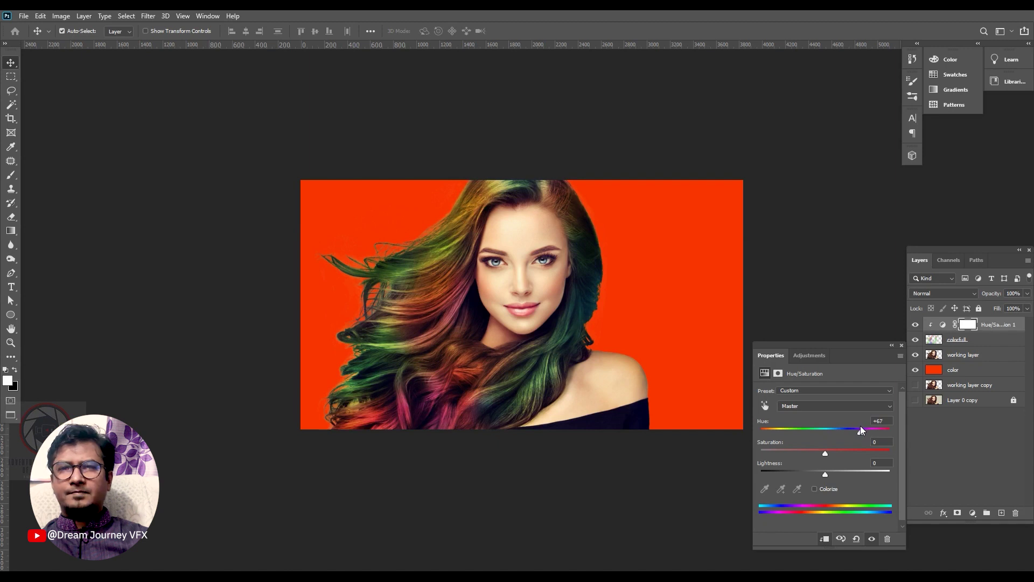
{"action": "left_click", "coordinate": [871, 538]}
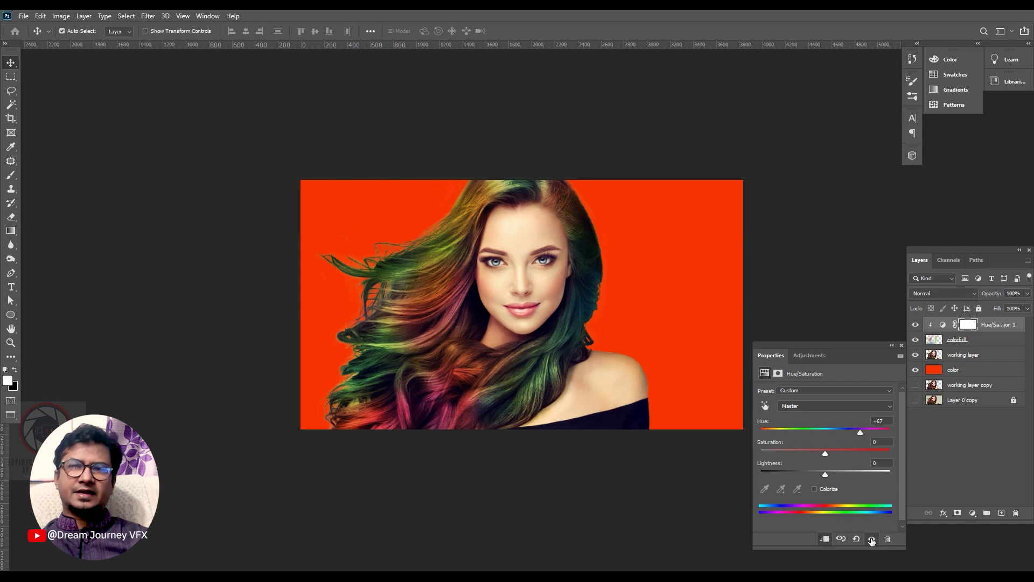
{"action": "left_click", "coordinate": [872, 539]}
{"action": "left_click", "coordinate": [871, 538]}
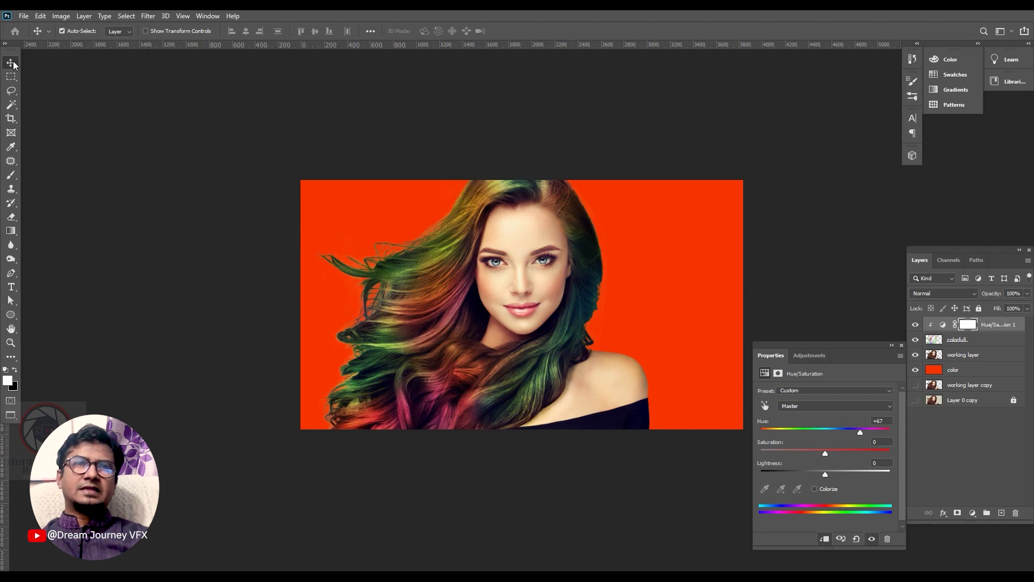
Select the color background layer and fill it with light grey.
{"action": "left_click", "coordinate": [892, 347]}
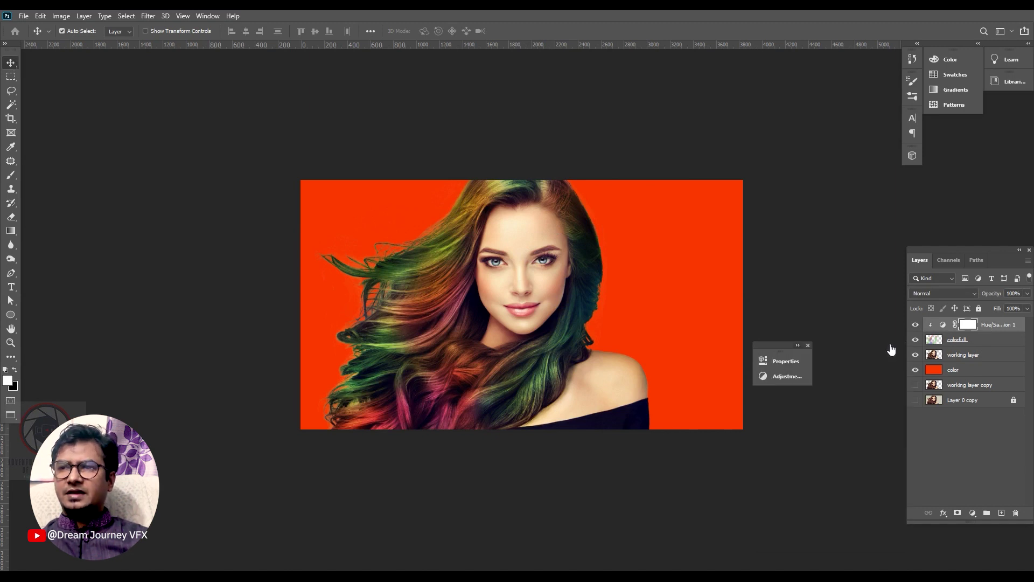
{"action": "left_click", "coordinate": [835, 272]}
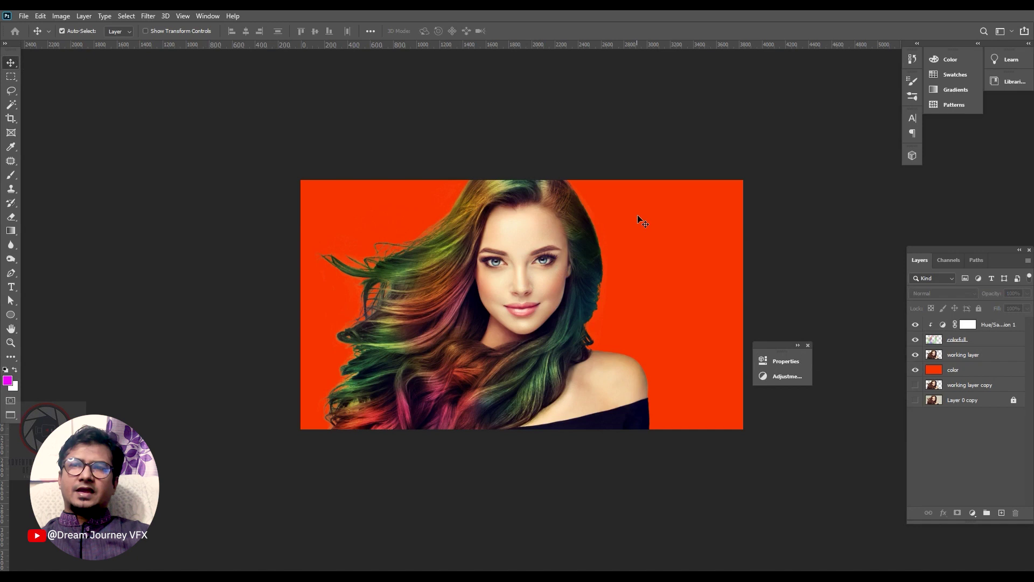
{"action": "left_click", "coordinate": [664, 204]}
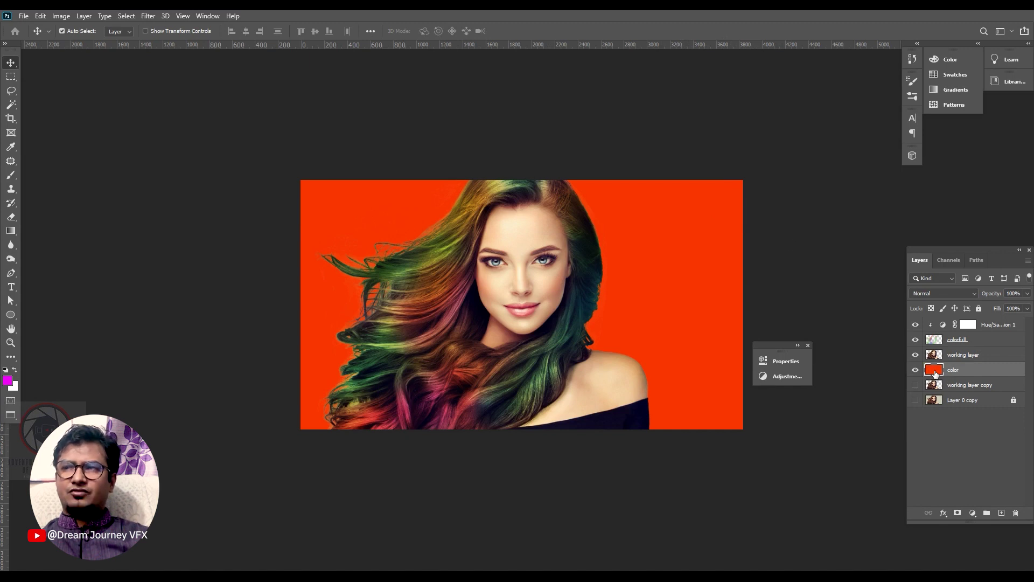
{"action": "left_click", "coordinate": [10, 382]}
{"action": "left_click_drag", "start_coordinate": [877, 214], "coordinate": [918, 192]}
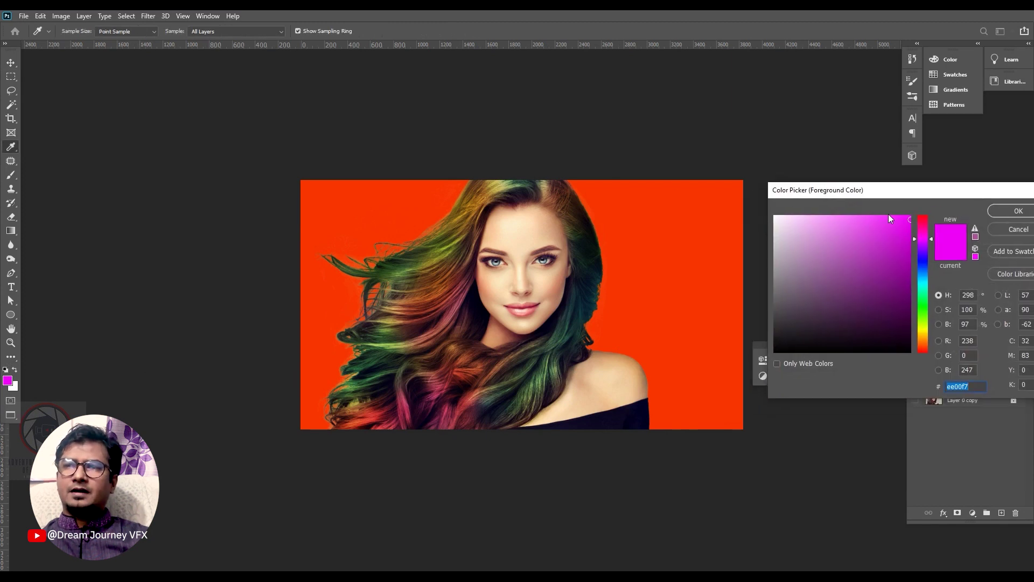
{"action": "left_click", "coordinate": [776, 244]}
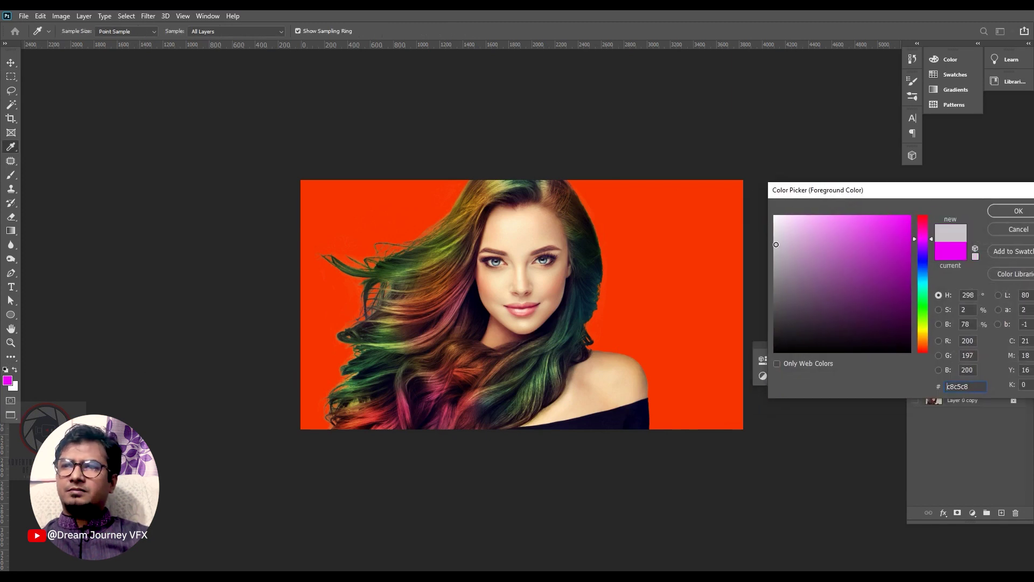
{"action": "left_click", "coordinate": [1012, 212]}
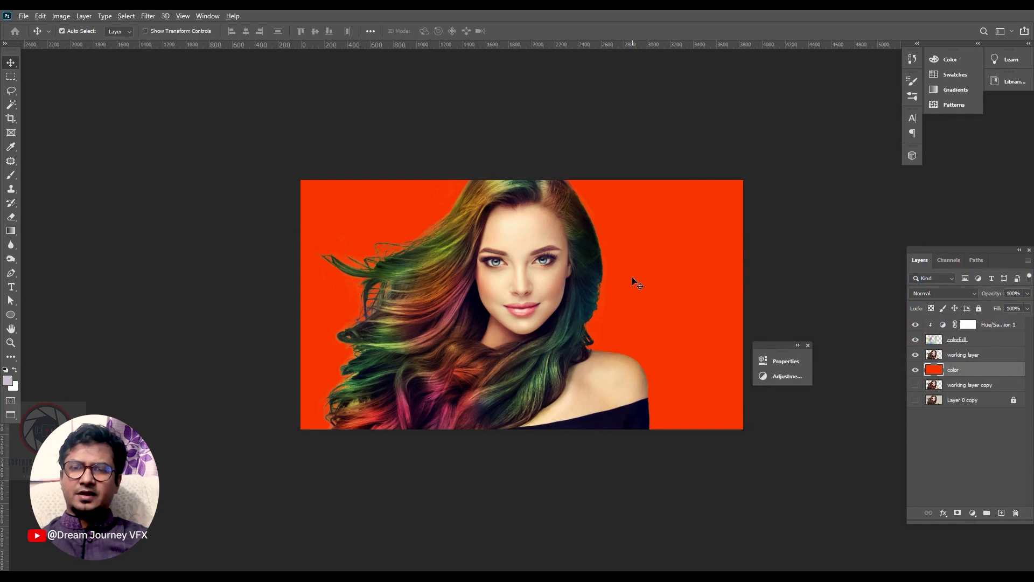
{"action": "key", "text": "alt+BackSpace"}
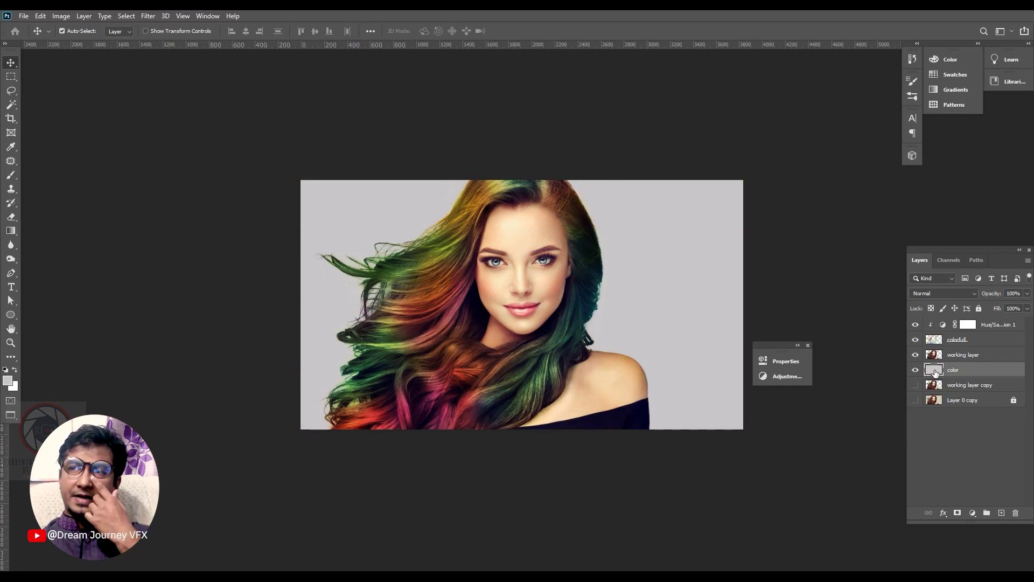
Refill the color layer with a light peach foreground colour (f4cf9e).
{"action": "left_click", "coordinate": [11, 147]}
{"action": "left_click", "coordinate": [8, 381]}
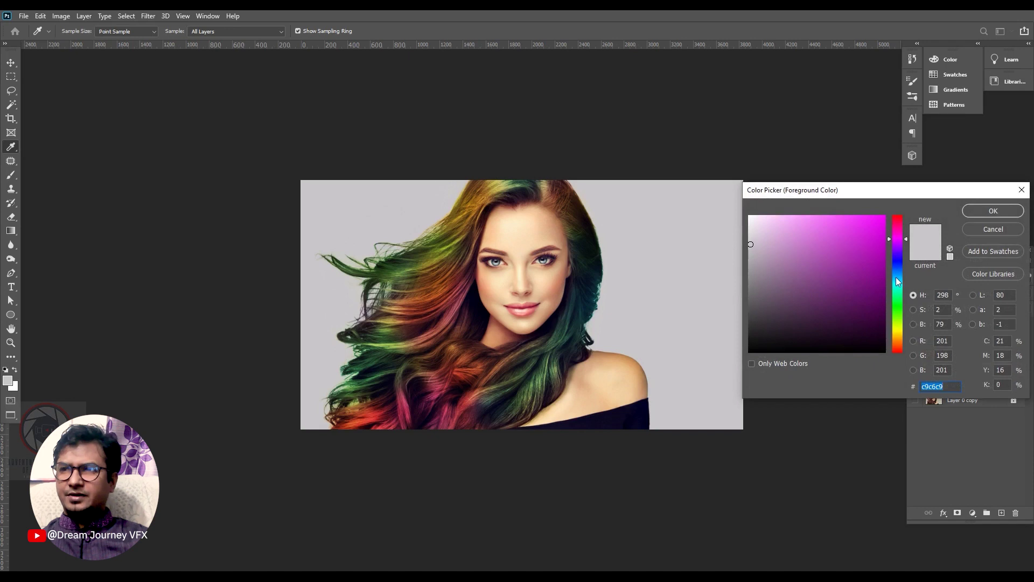
{"action": "left_click_drag", "start_coordinate": [897, 318], "coordinate": [898, 334]}
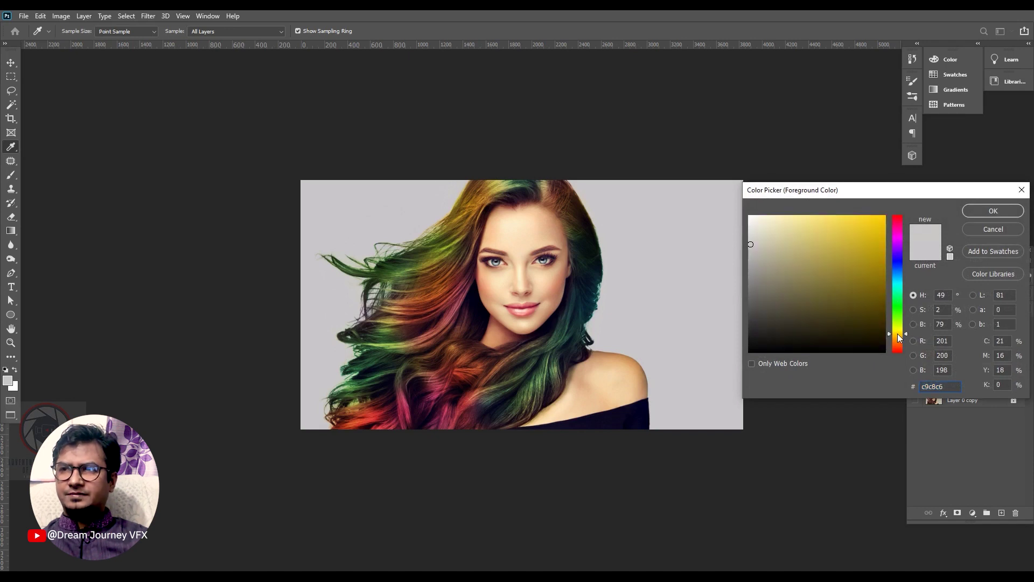
{"action": "left_click_drag", "start_coordinate": [753, 264], "coordinate": [752, 271]}
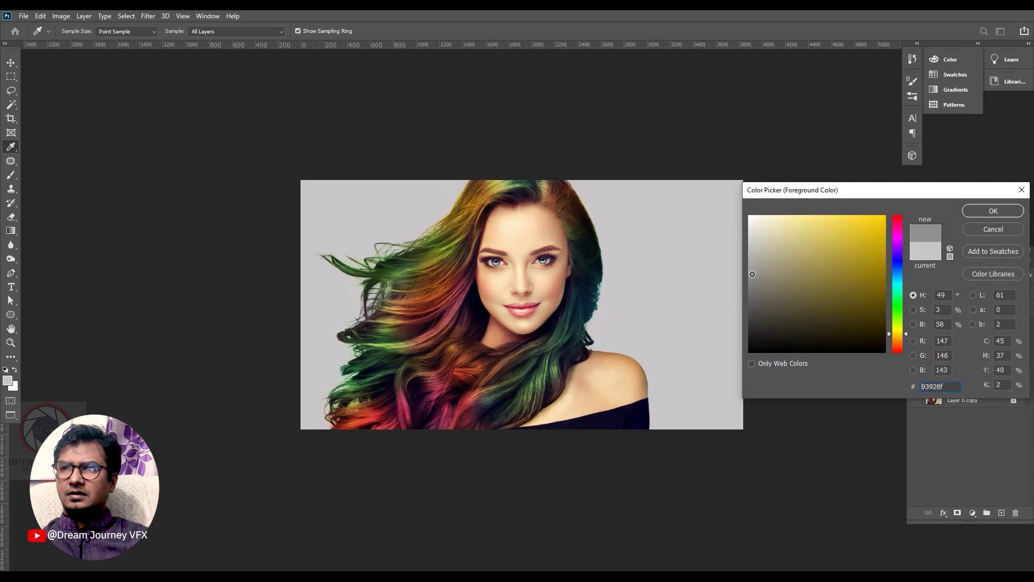
{"action": "left_click", "coordinate": [792, 224]}
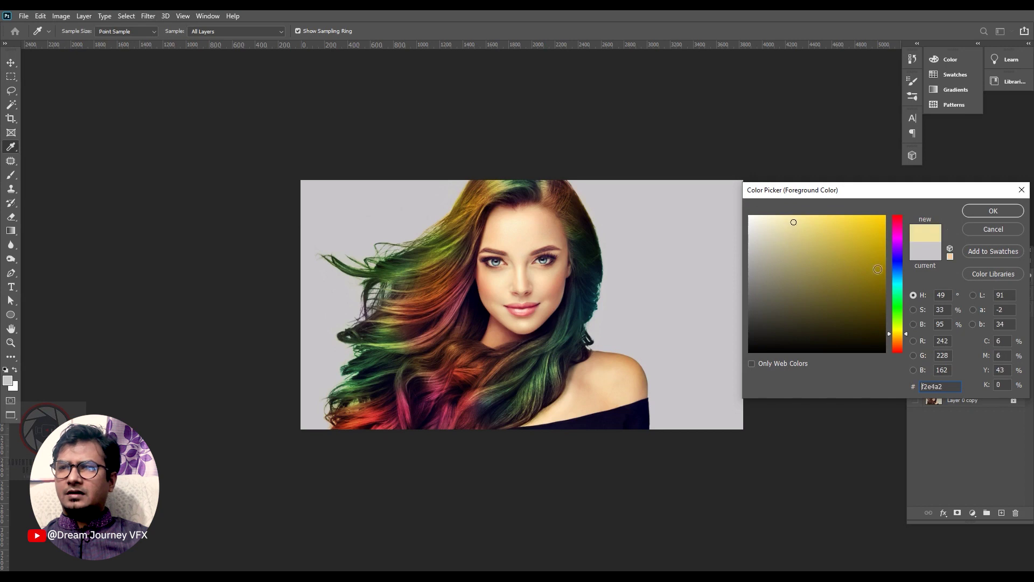
{"action": "left_click_drag", "start_coordinate": [897, 334], "coordinate": [898, 338]}
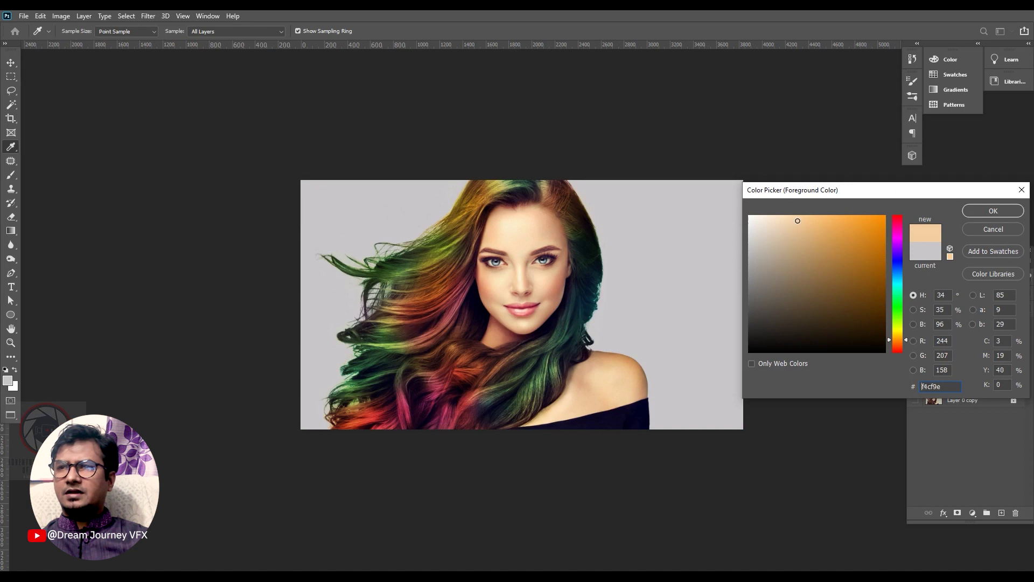
{"action": "left_click", "coordinate": [985, 212]}
{"action": "key", "text": "v"}
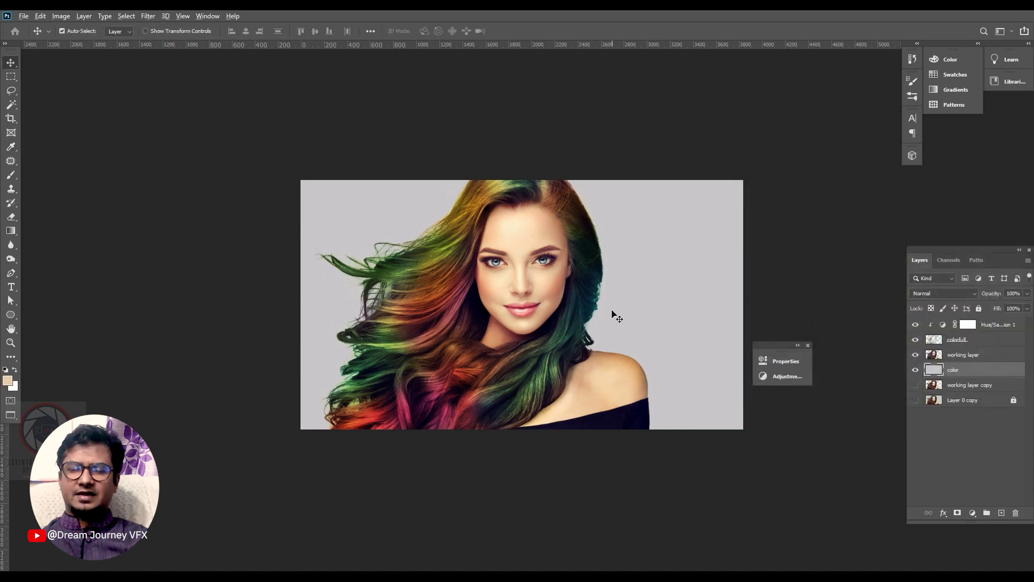
{"action": "key", "text": "alt+BackSpace"}
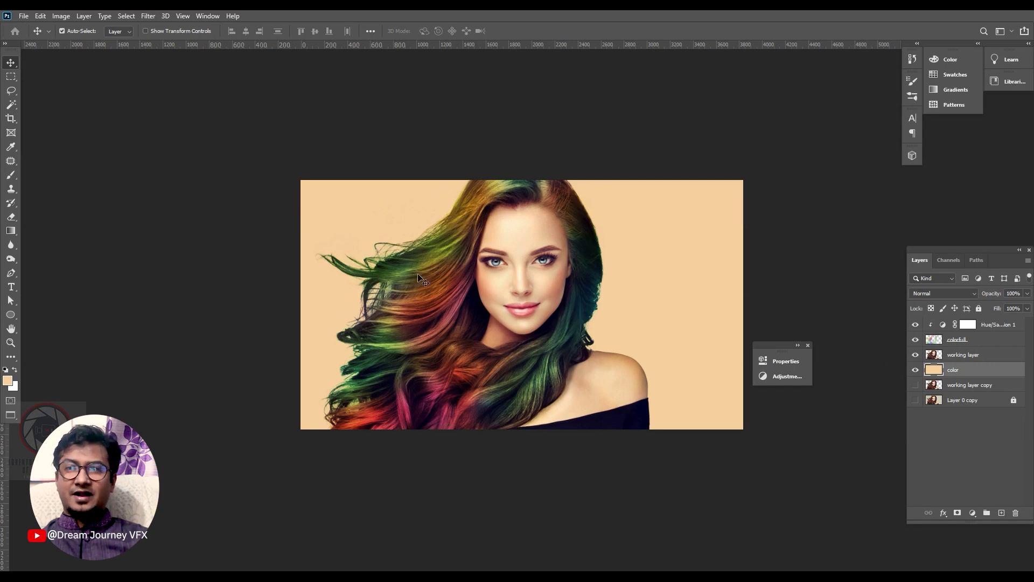
Select the working layer and toggle its visibility to check the peach background.
{"action": "key", "text": "ctrl"}
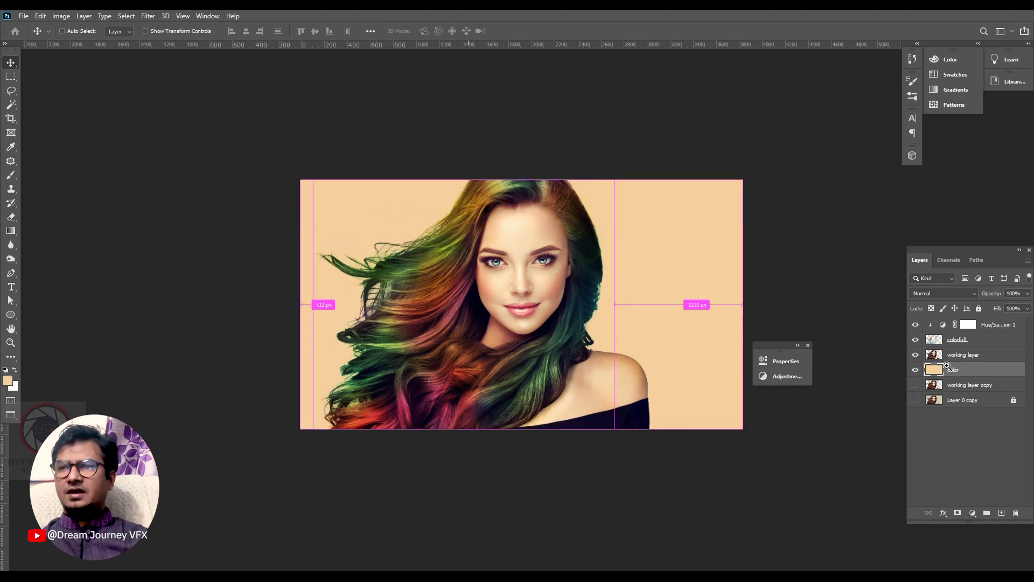
{"action": "left_click", "coordinate": [939, 357]}
{"action": "left_click", "coordinate": [916, 354]}
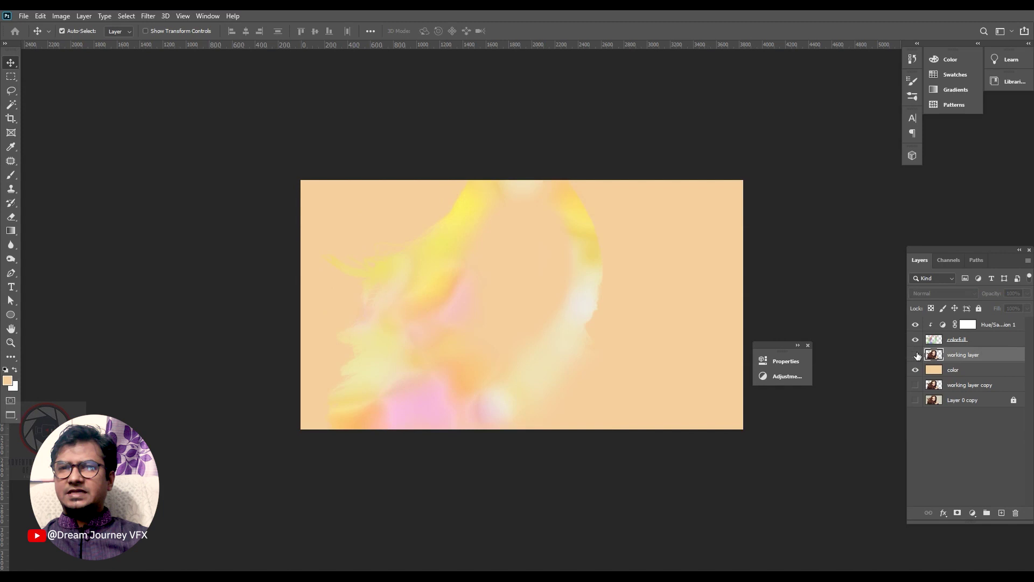
{"action": "left_click", "coordinate": [915, 355]}
{"action": "left_click", "coordinate": [916, 355]}
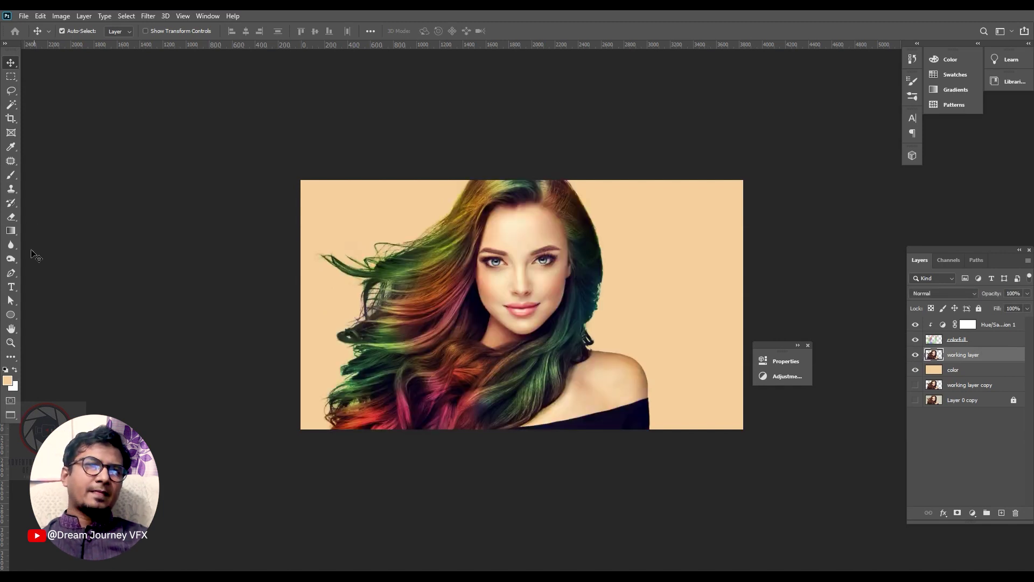
Pick the Blur tool, enlarge the brush to 200, and soften the left flyaway strands.
{"action": "left_click", "coordinate": [12, 264]}
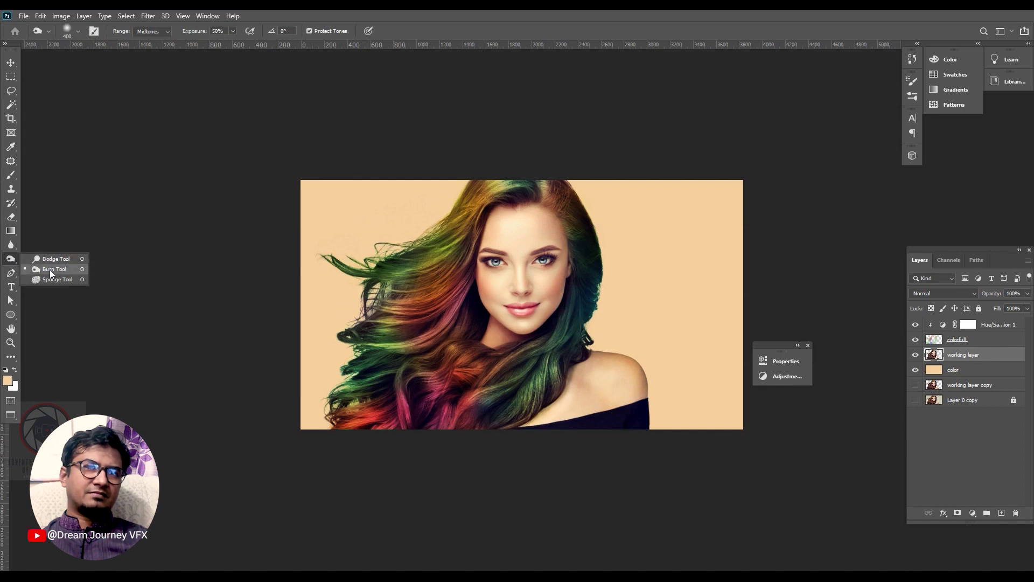
{"action": "left_click", "coordinate": [48, 258]}
{"action": "left_click", "coordinate": [10, 249]}
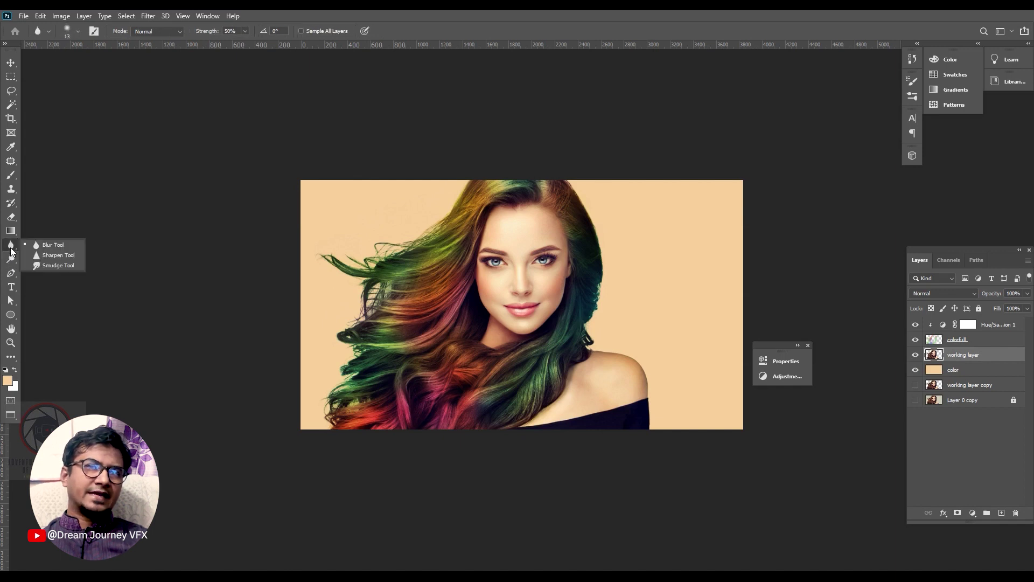
{"action": "left_click", "coordinate": [49, 245]}
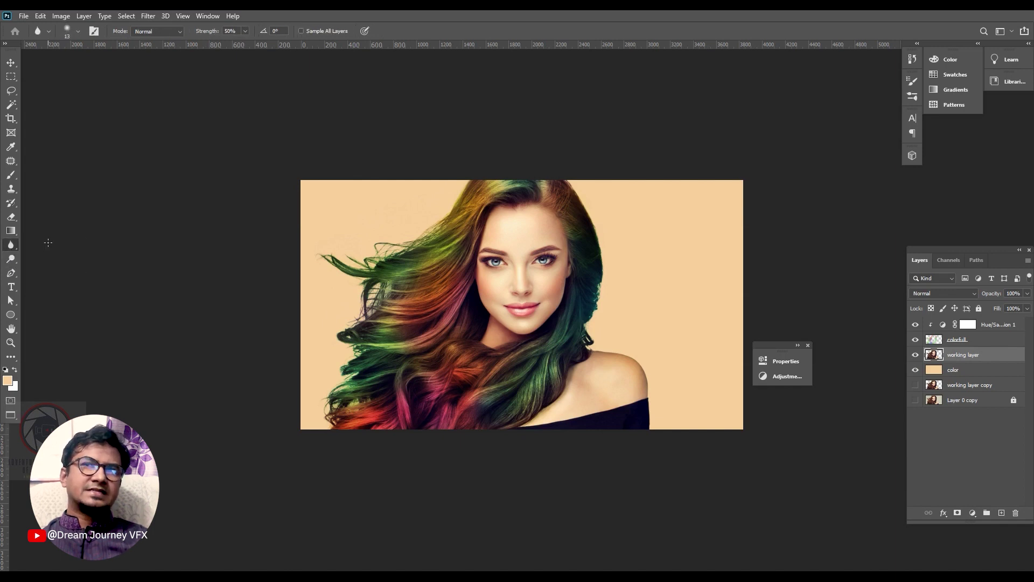
{"action": "left_click", "coordinate": [244, 31]}
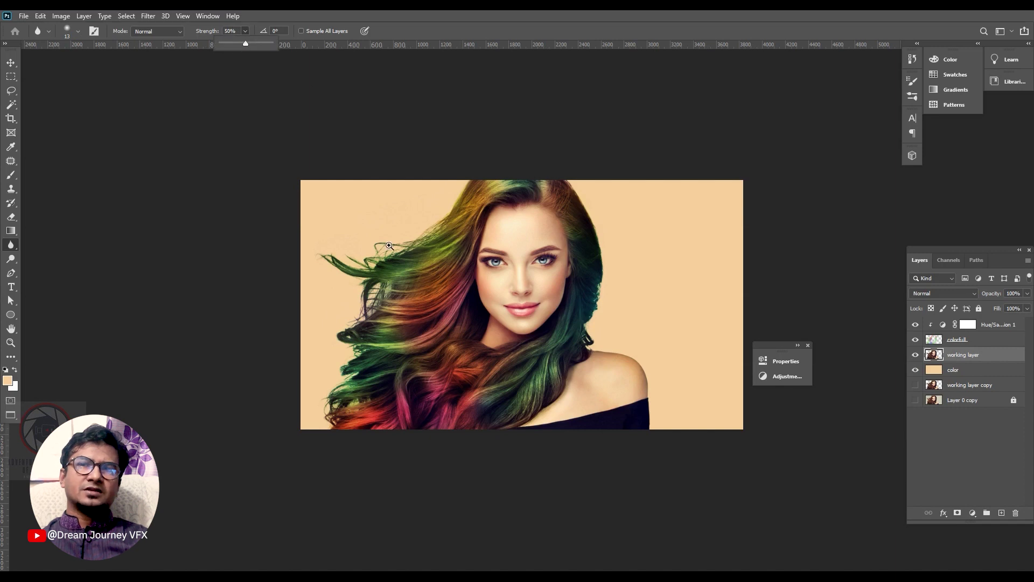
{"action": "left_click_drag", "start_coordinate": [389, 246], "coordinate": [478, 274]}
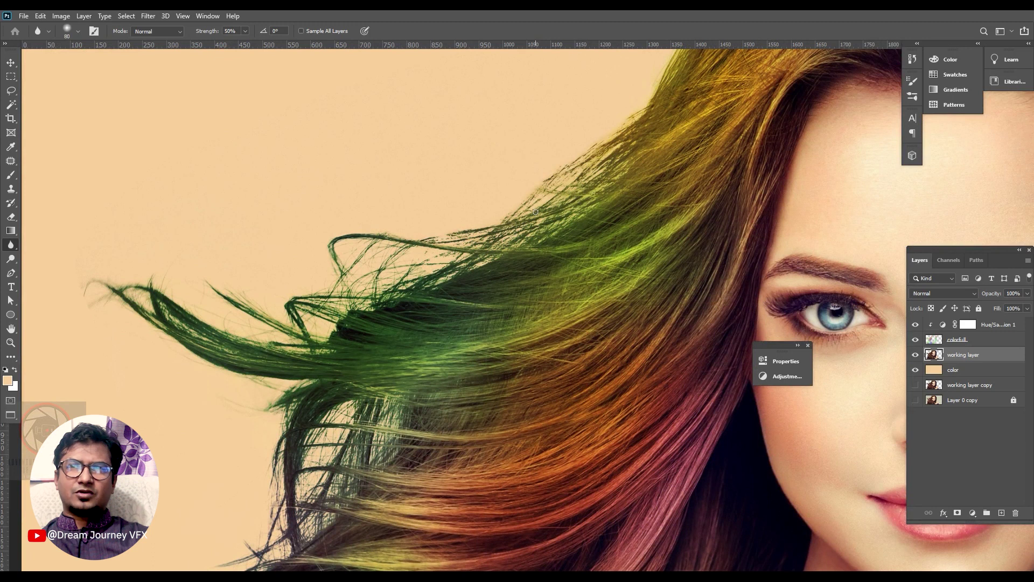
{"action": "key", "text": "bracketright"}
{"action": "key", "text": "bracketright"}
{"action": "key", "text": "bracketright"}
{"action": "mouse_move", "coordinate": [520, 210]}
{"action": "left_mouse_down"}
{"action": "mouse_move", "coordinate": [80, 289]}
{"action": "mouse_move", "coordinate": [348, 300]}
{"action": "left_mouse_up"}
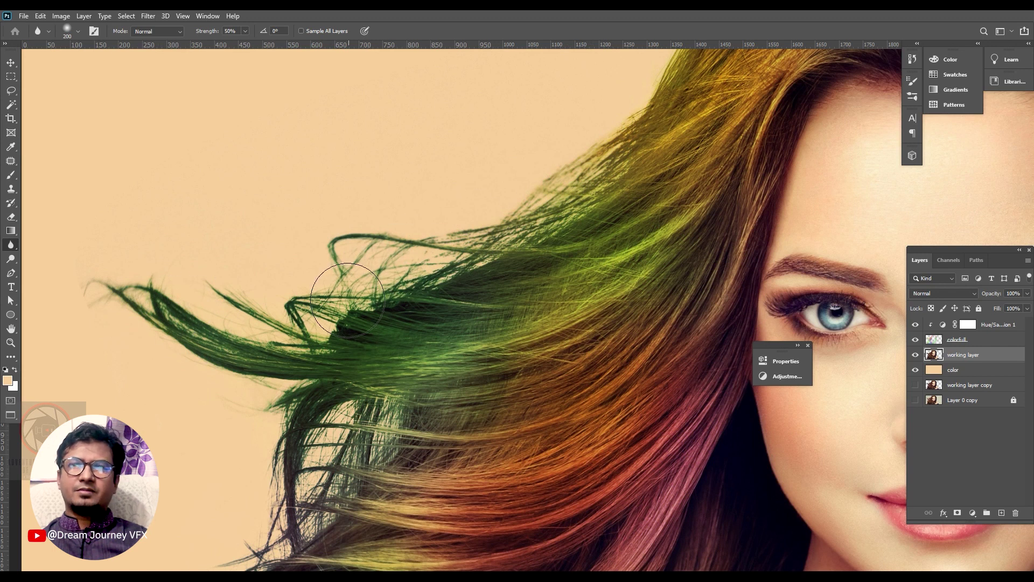
Raise blur strength to 76% and soften the strands along the left hair edge.
{"action": "scroll", "coordinate": [673, 253], "scroll_direction": "down", "scroll_amount": 2}
{"action": "scroll", "coordinate": [455, 249], "scroll_direction": "up", "scroll_amount": 3}
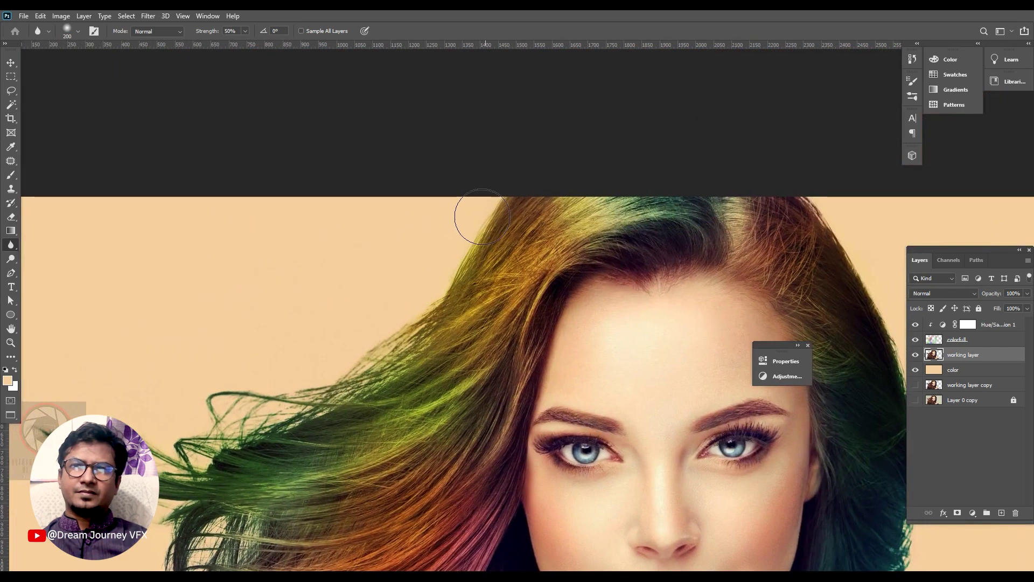
{"action": "left_click_drag", "start_coordinate": [318, 396], "coordinate": [363, 334]}
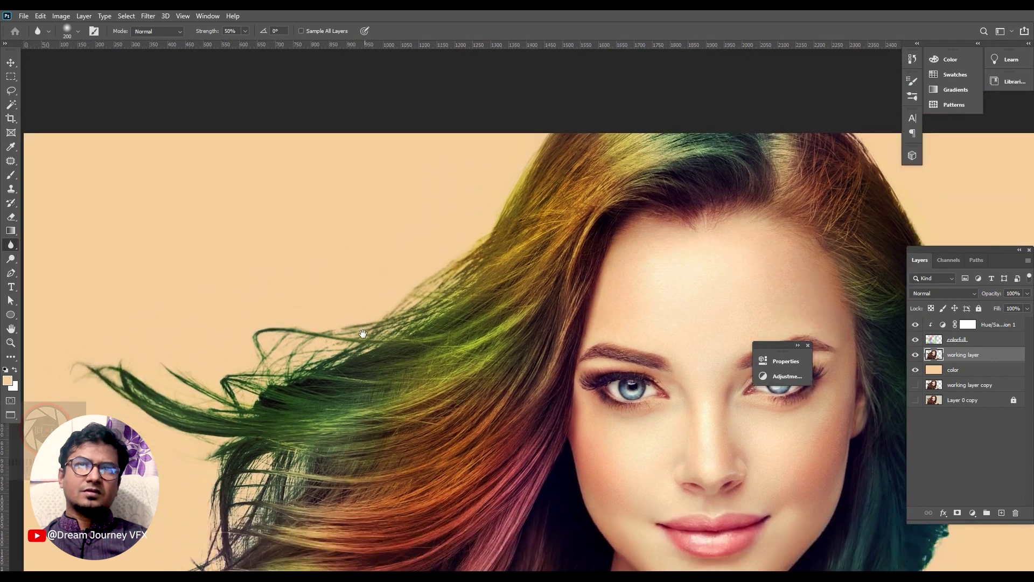
{"action": "left_click_drag", "start_coordinate": [247, 45], "coordinate": [259, 43]}
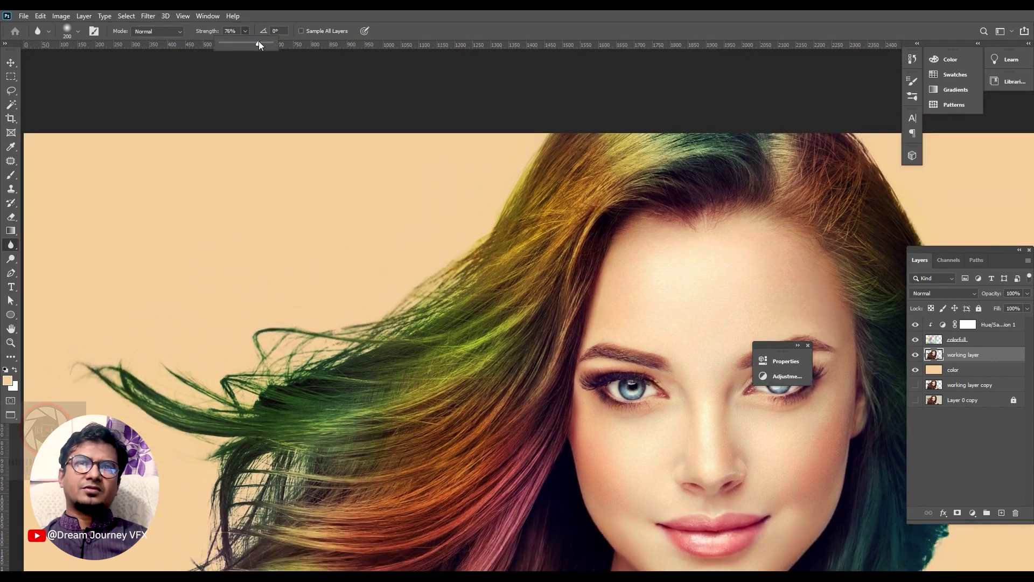
{"action": "mouse_move", "coordinate": [438, 327]}
{"action": "left_mouse_down"}
{"action": "mouse_move", "coordinate": [448, 171]}
{"action": "mouse_move", "coordinate": [403, 193]}
{"action": "left_mouse_up"}
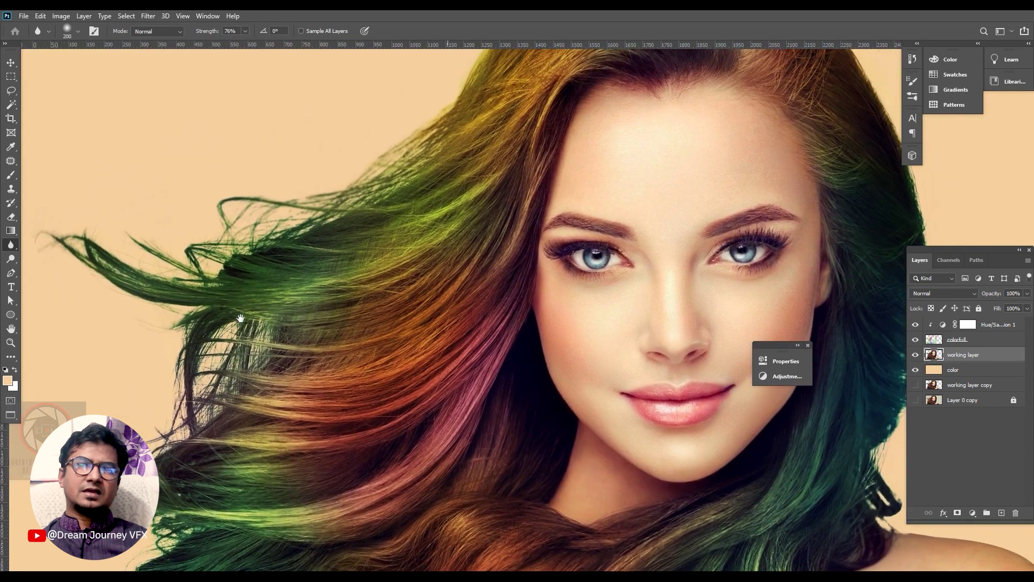
{"action": "left_click_drag", "start_coordinate": [215, 330], "coordinate": [281, 175]}
{"action": "mouse_move", "coordinate": [214, 320]}
{"action": "left_mouse_down"}
{"action": "mouse_move", "coordinate": [270, 283]}
{"action": "mouse_move", "coordinate": [248, 216]}
{"action": "mouse_move", "coordinate": [197, 368]}
{"action": "mouse_move", "coordinate": [277, 249]}
{"action": "left_mouse_up"}
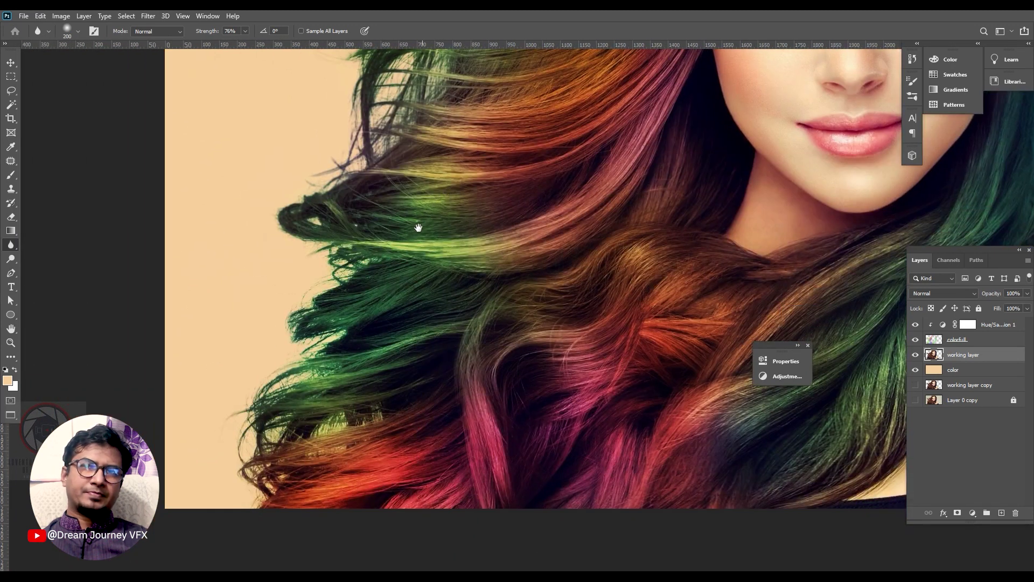
Blur the shoulder edge and the hair edge beside the face, working up toward the head.
{"action": "left_click_drag", "start_coordinate": [369, 367], "coordinate": [410, 258]}
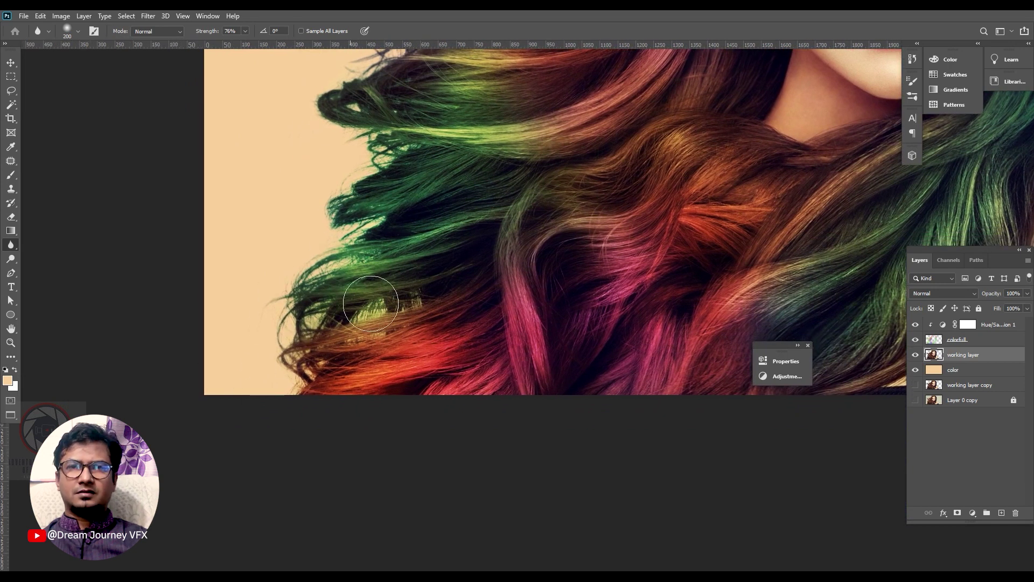
{"action": "mouse_move", "coordinate": [461, 249]}
{"action": "left_mouse_down"}
{"action": "mouse_move", "coordinate": [363, 181]}
{"action": "mouse_move", "coordinate": [379, 318]}
{"action": "left_mouse_up"}
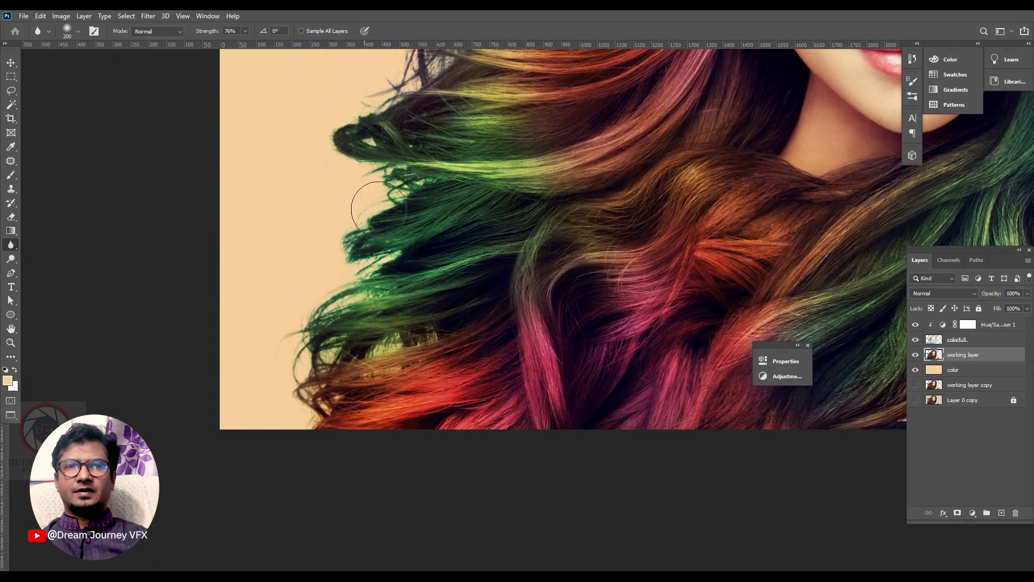
{"action": "mouse_move", "coordinate": [420, 335]}
{"action": "left_mouse_down"}
{"action": "mouse_move", "coordinate": [410, 331]}
{"action": "mouse_move", "coordinate": [434, 282]}
{"action": "mouse_move", "coordinate": [259, 353]}
{"action": "left_mouse_up"}
{"action": "mouse_move", "coordinate": [325, 237]}
{"action": "left_mouse_down"}
{"action": "mouse_move", "coordinate": [459, 295]}
{"action": "mouse_move", "coordinate": [457, 374]}
{"action": "mouse_move", "coordinate": [302, 222]}
{"action": "left_mouse_up"}
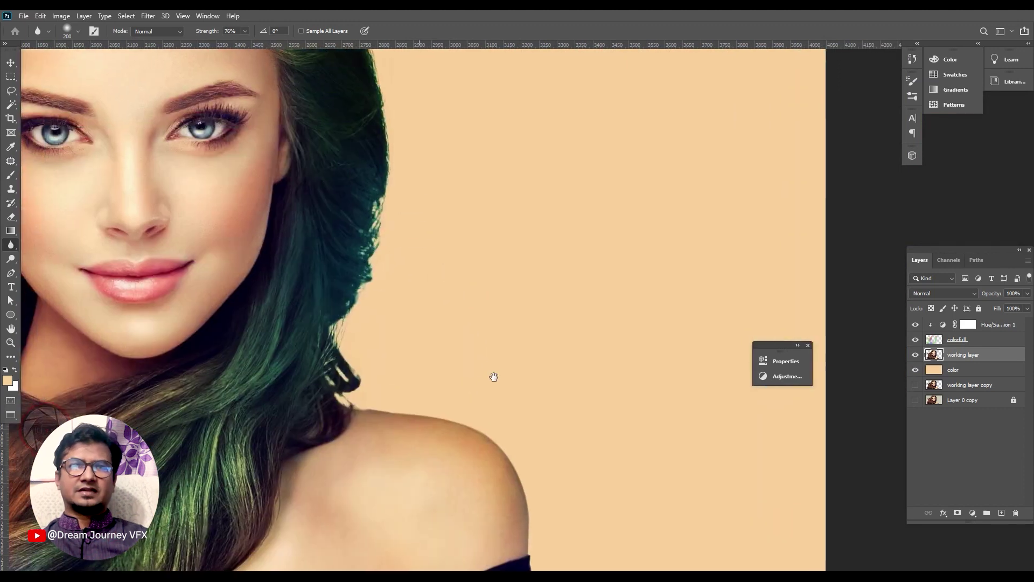
{"action": "scroll", "coordinate": [494, 374], "scroll_direction": "up", "scroll_amount": 3}
{"action": "scroll", "coordinate": [494, 374], "scroll_direction": "left", "scroll_amount": 1}
{"action": "mouse_move", "coordinate": [381, 267]}
{"action": "left_mouse_down"}
{"action": "mouse_move", "coordinate": [351, 382]}
{"action": "mouse_move", "coordinate": [397, 185]}
{"action": "left_mouse_up"}
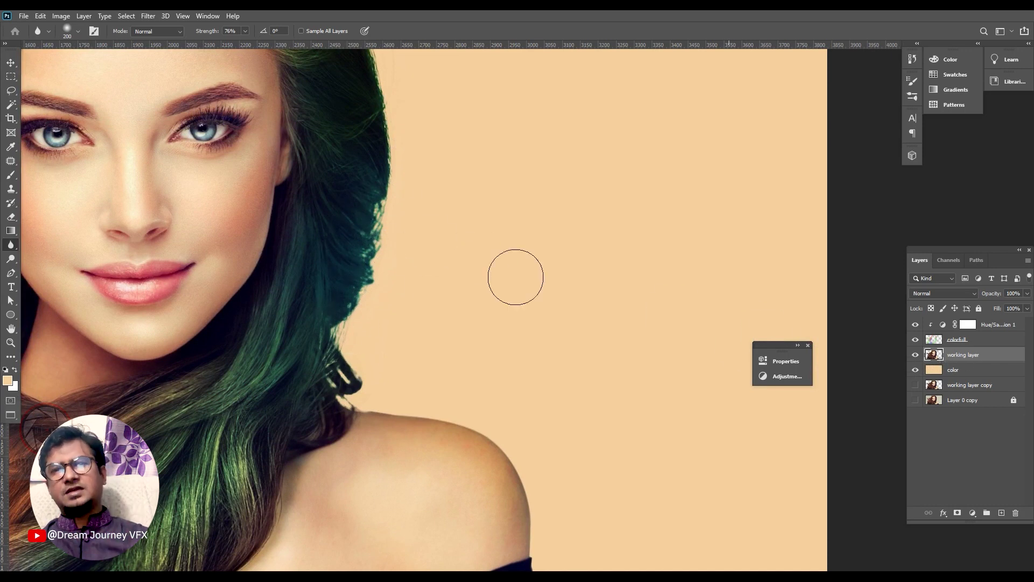
{"action": "left_click_drag", "start_coordinate": [409, 231], "coordinate": [426, 300]}
{"action": "left_click_drag", "start_coordinate": [398, 176], "coordinate": [430, 270]}
{"action": "left_click_drag", "start_coordinate": [415, 193], "coordinate": [459, 312]}
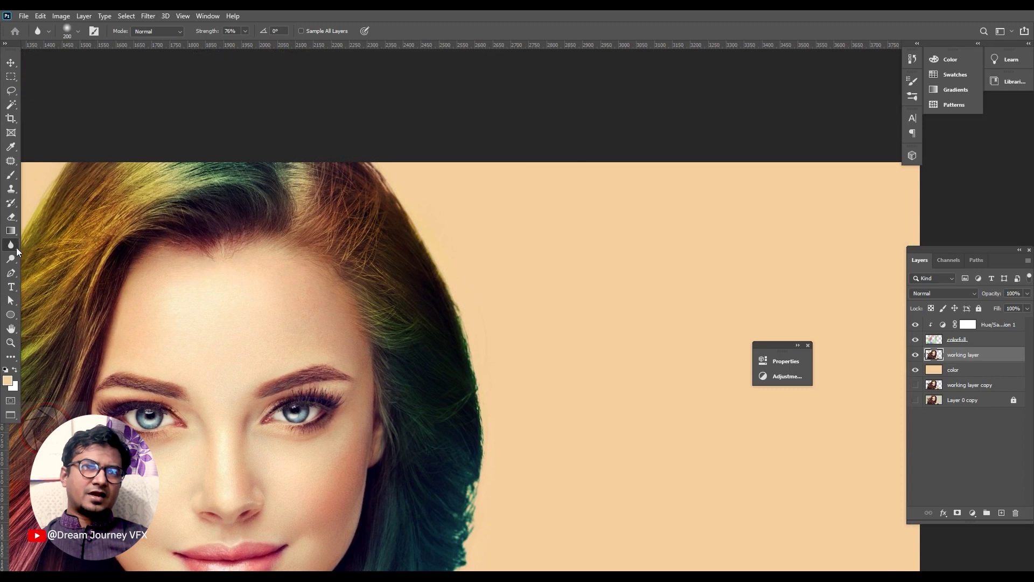
Select the Smudge tool from the blur, sharpen and smudge flyout.
{"action": "left_click", "coordinate": [11, 261]}
{"action": "right_click", "coordinate": [11, 260]}
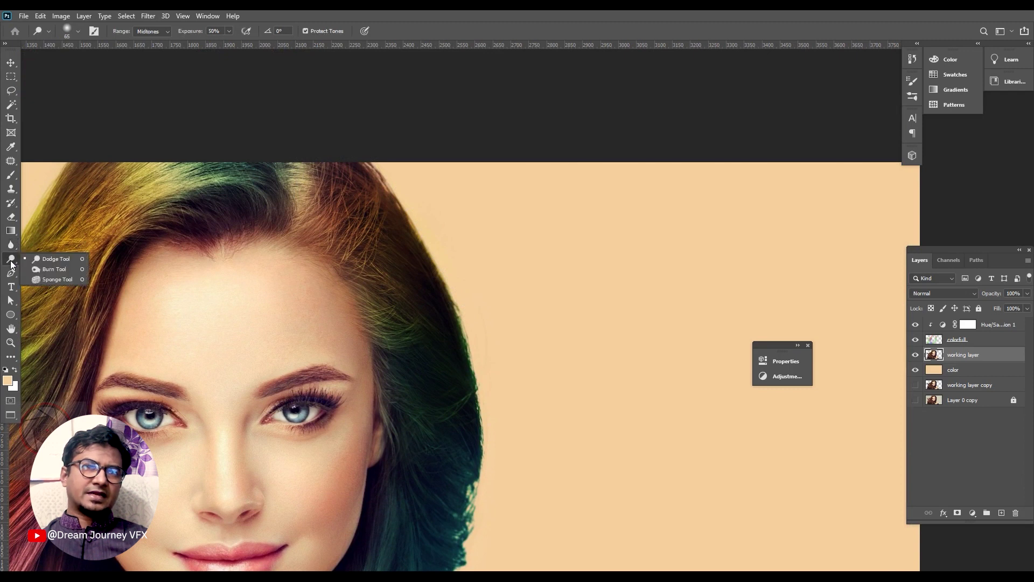
{"action": "left_click", "coordinate": [55, 261]}
{"action": "left_click", "coordinate": [11, 244]}
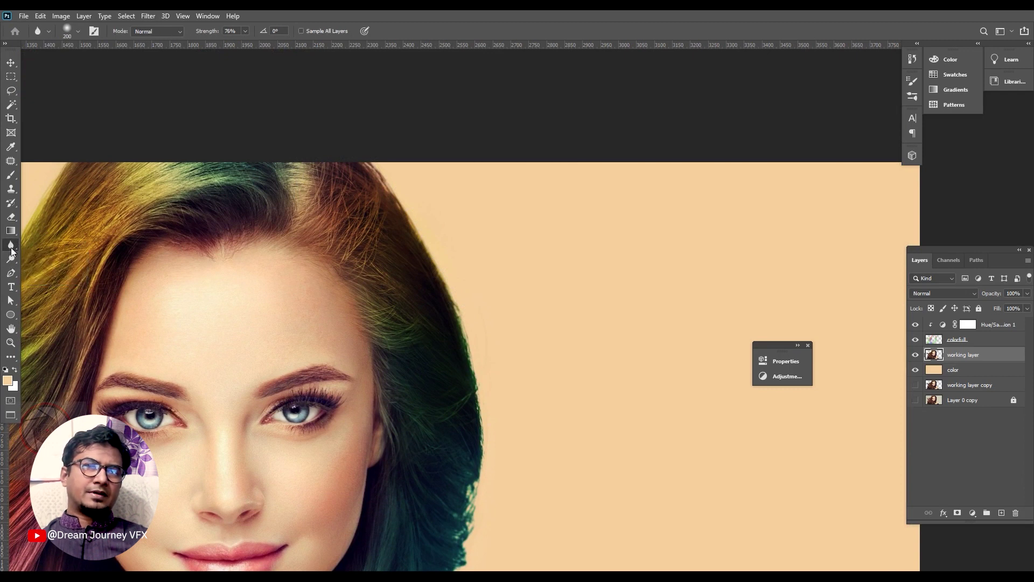
{"action": "right_click", "coordinate": [10, 244]}
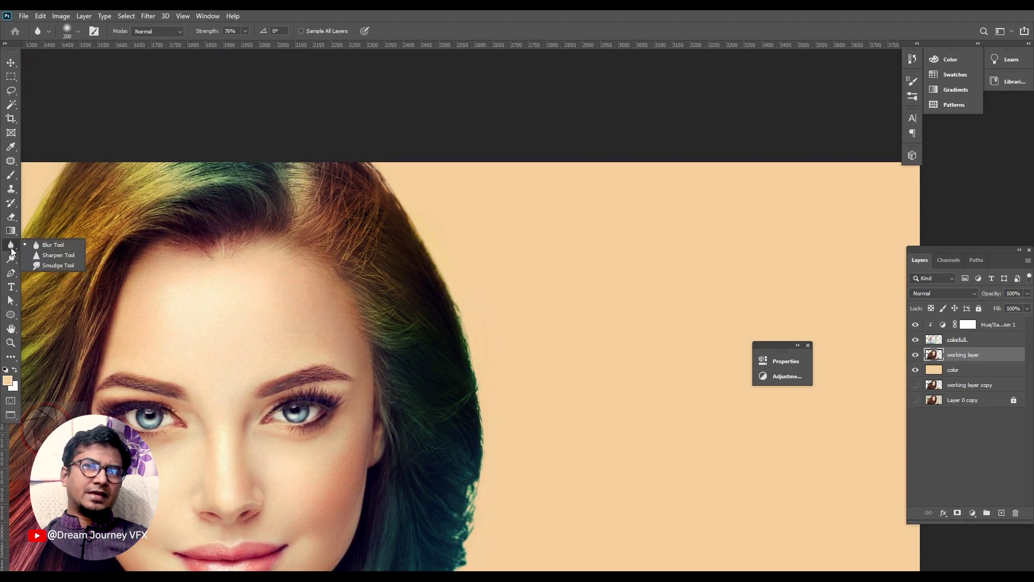
{"action": "left_click", "coordinate": [48, 266]}
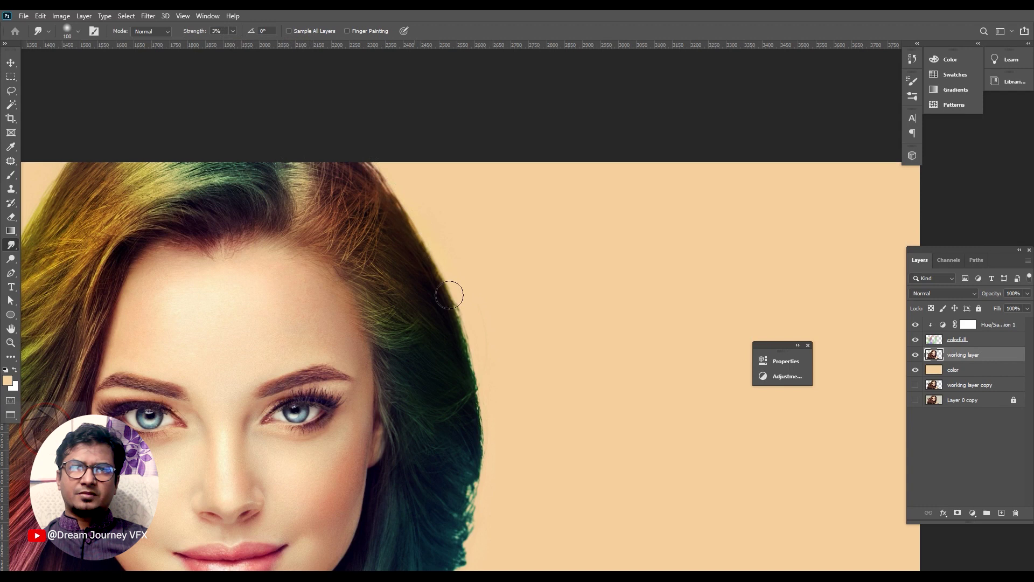
Enlarge the brush and smudge the hair edge beside the face into the background.
{"action": "left_click_drag", "start_coordinate": [501, 384], "coordinate": [520, 272]}
{"action": "key", "text": "bracketright"}
{"action": "key", "text": "bracketright"}
{"action": "key", "text": "bracketright"}
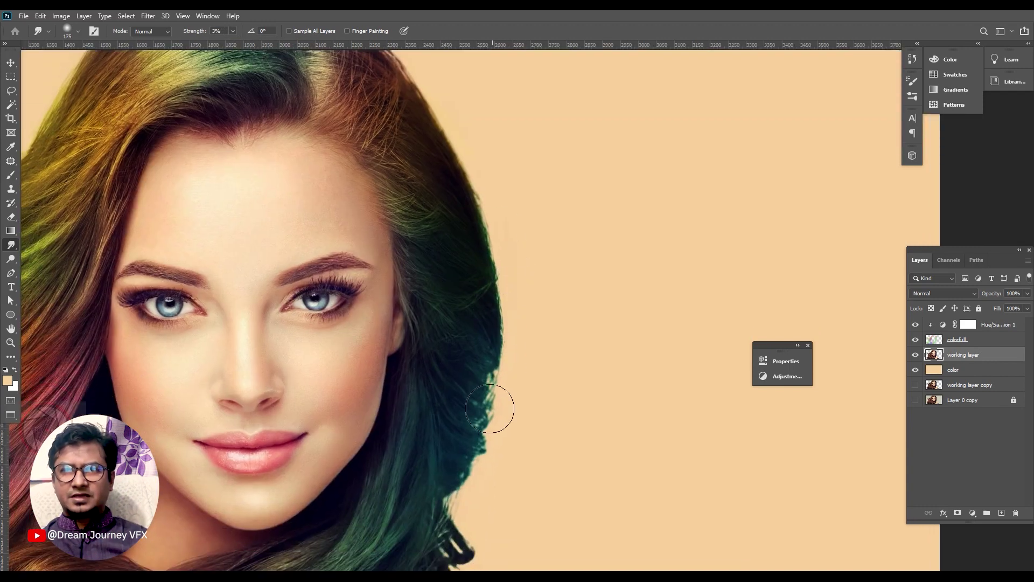
{"action": "left_click_drag", "start_coordinate": [480, 450], "coordinate": [566, 219]}
{"action": "left_click_drag", "start_coordinate": [492, 297], "coordinate": [503, 373]}
Survey the left-side, top and lower hair ends, then zoom out to the whole portrait.
{"action": "mouse_move", "coordinate": [449, 218]}
{"action": "left_mouse_down"}
{"action": "mouse_move", "coordinate": [767, 276]}
{"action": "mouse_move", "coordinate": [932, 405]}
{"action": "left_mouse_up"}
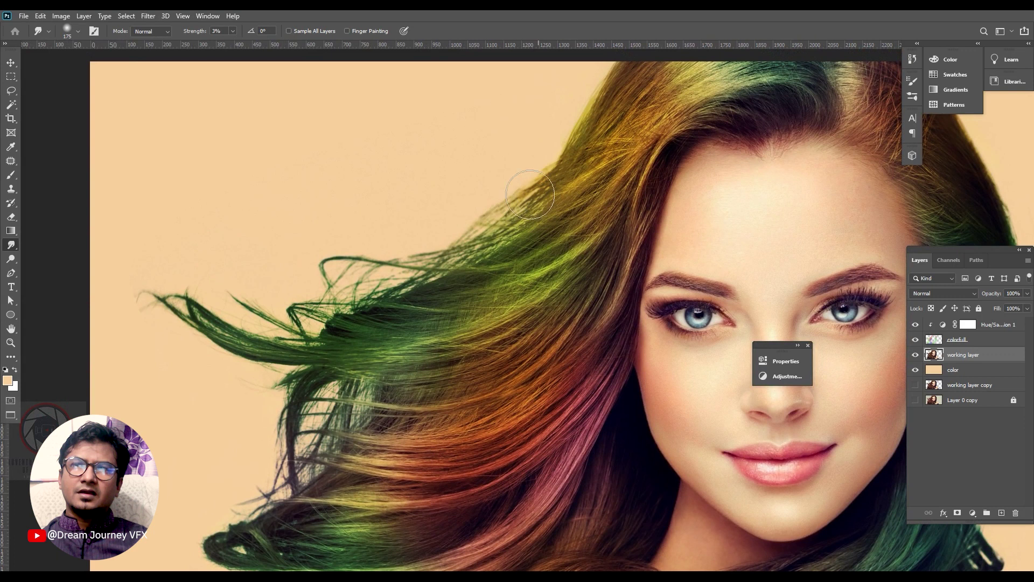
{"action": "left_click_drag", "start_coordinate": [563, 162], "coordinate": [540, 224]}
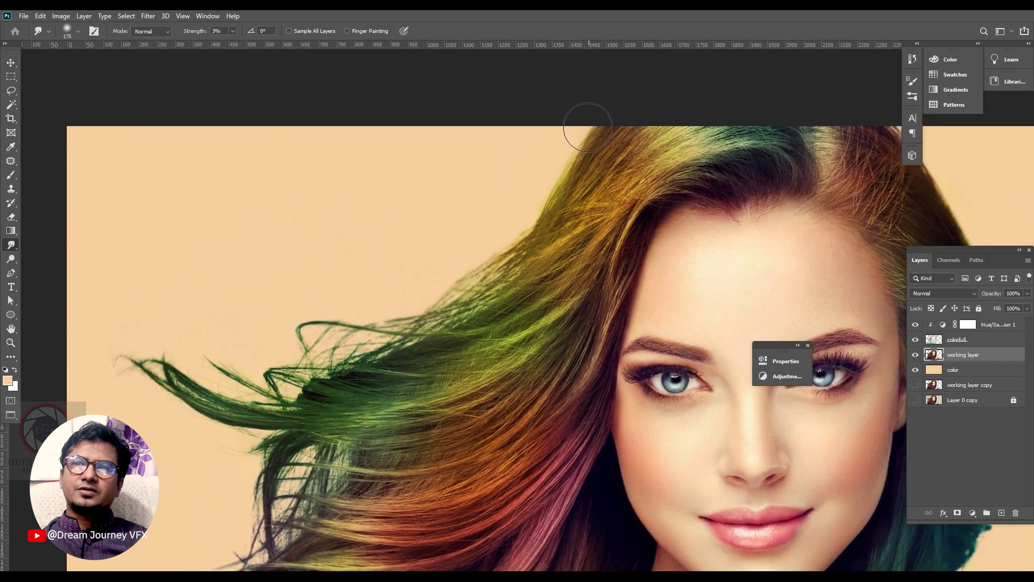
{"action": "scroll", "coordinate": [465, 242], "scroll_direction": "down", "scroll_amount": 3}
{"action": "scroll", "coordinate": [464, 242], "scroll_direction": "left", "scroll_amount": 3}
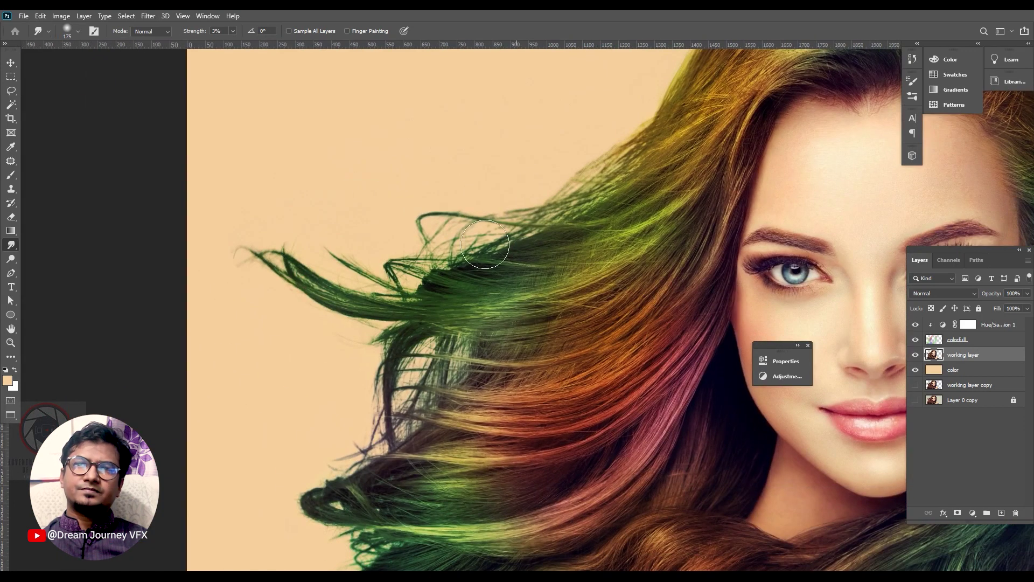
{"action": "scroll", "coordinate": [388, 266], "scroll_direction": "down", "scroll_amount": 4}
{"action": "scroll", "coordinate": [388, 267], "scroll_direction": "left", "scroll_amount": 1}
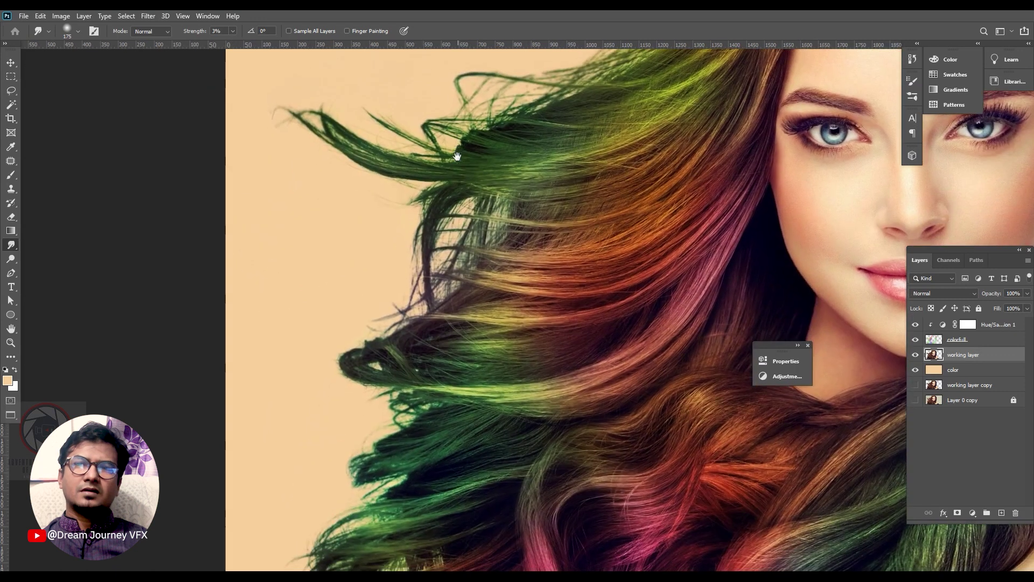
{"action": "scroll", "coordinate": [409, 280], "scroll_direction": "down", "scroll_amount": 3}
{"action": "scroll", "coordinate": [409, 280], "scroll_direction": "left", "scroll_amount": 2}
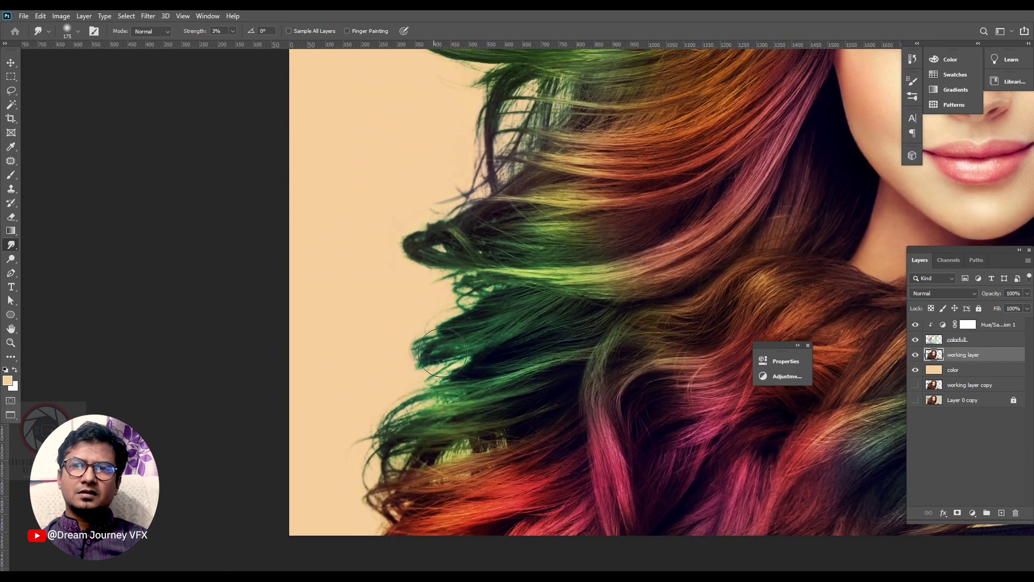
{"action": "left_click_drag", "start_coordinate": [454, 371], "coordinate": [492, 267]}
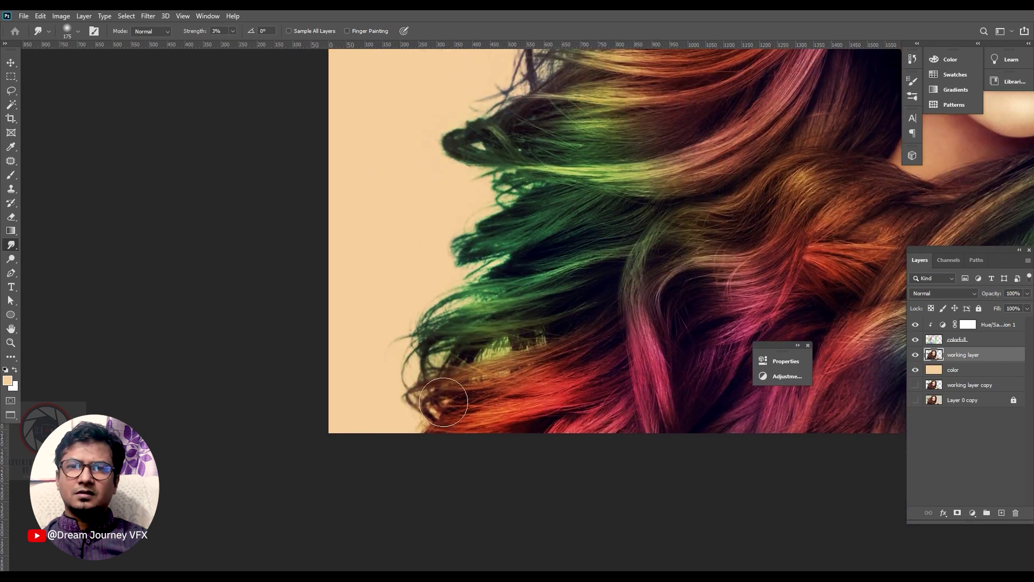
{"action": "scroll", "coordinate": [623, 224], "scroll_direction": "down", "scroll_amount": 5}
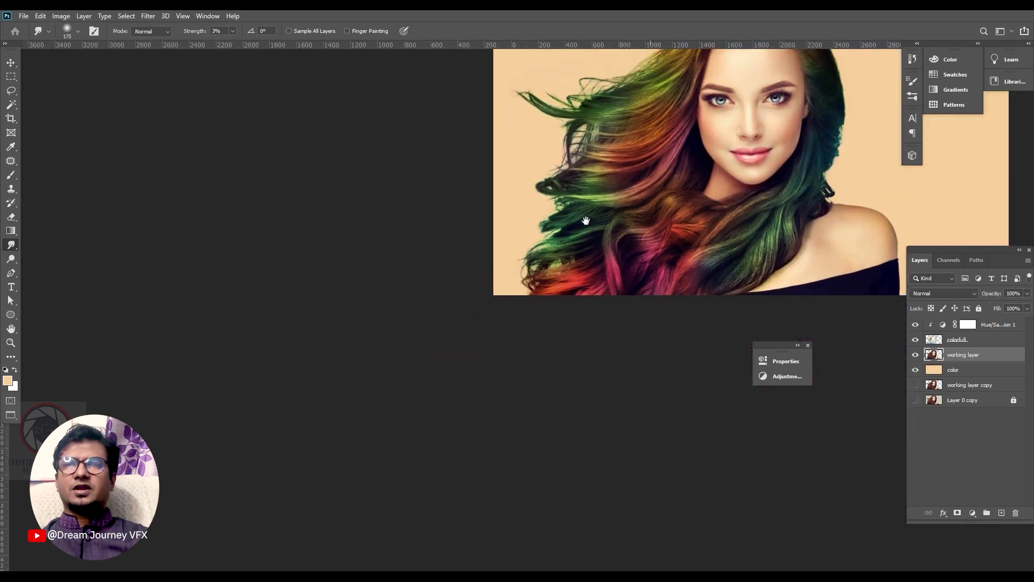
{"action": "left_click_drag", "start_coordinate": [585, 214], "coordinate": [464, 314]}
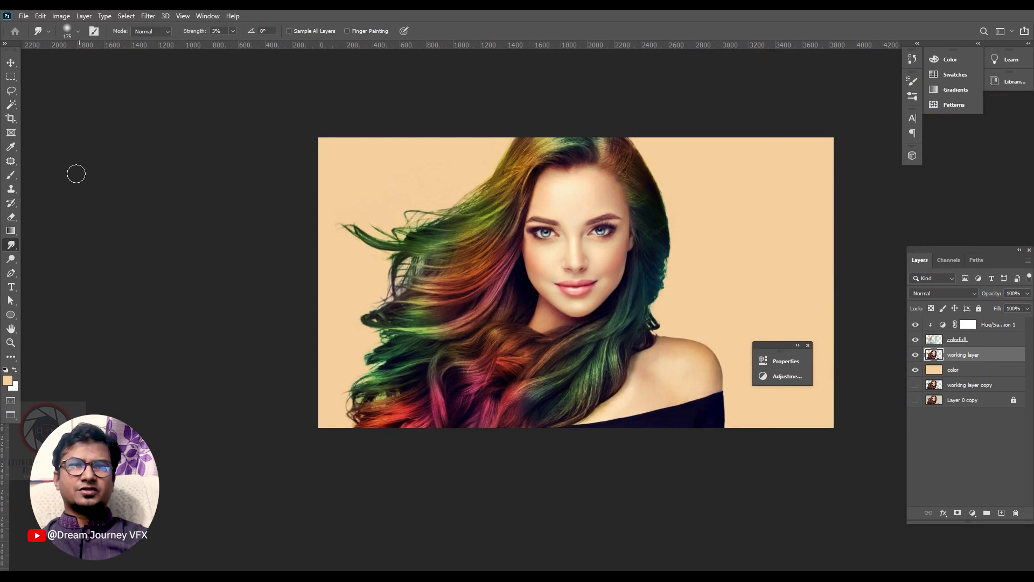
Fit the whole portrait to the window via the Zoom tool, then select the Clone Stamp.
{"action": "key", "text": "z"}
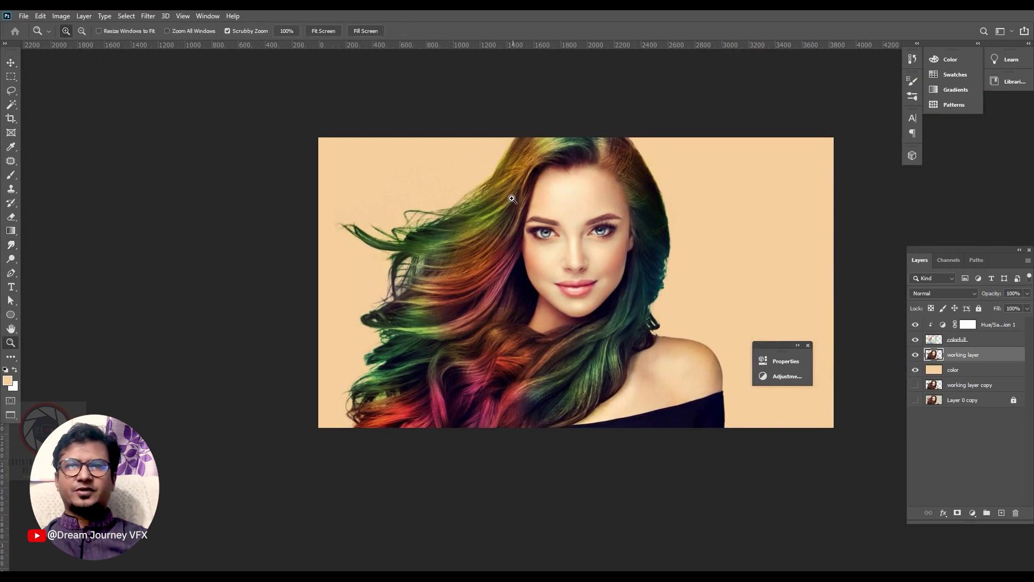
{"action": "right_click", "coordinate": [513, 199]}
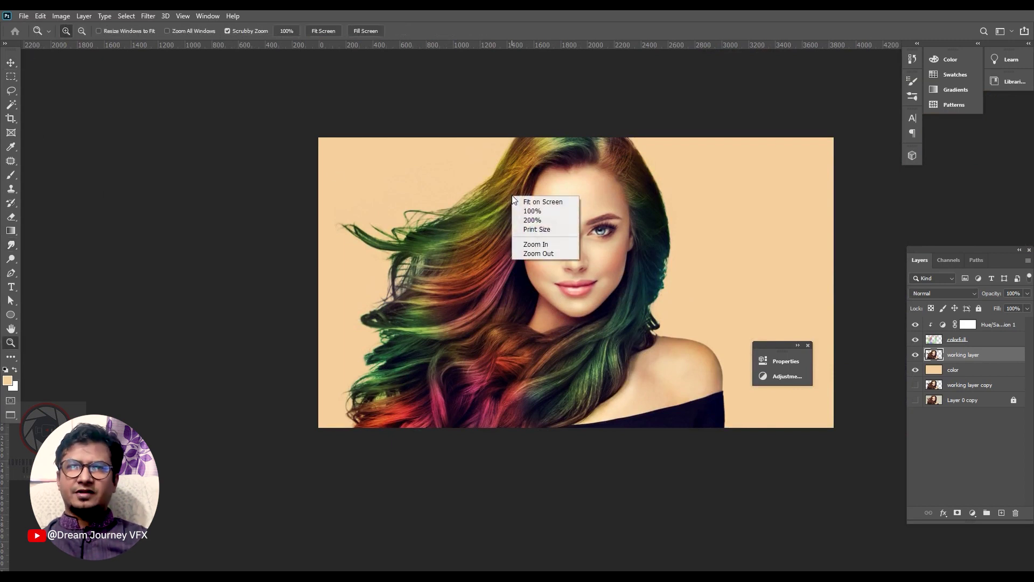
{"action": "left_click", "coordinate": [543, 202]}
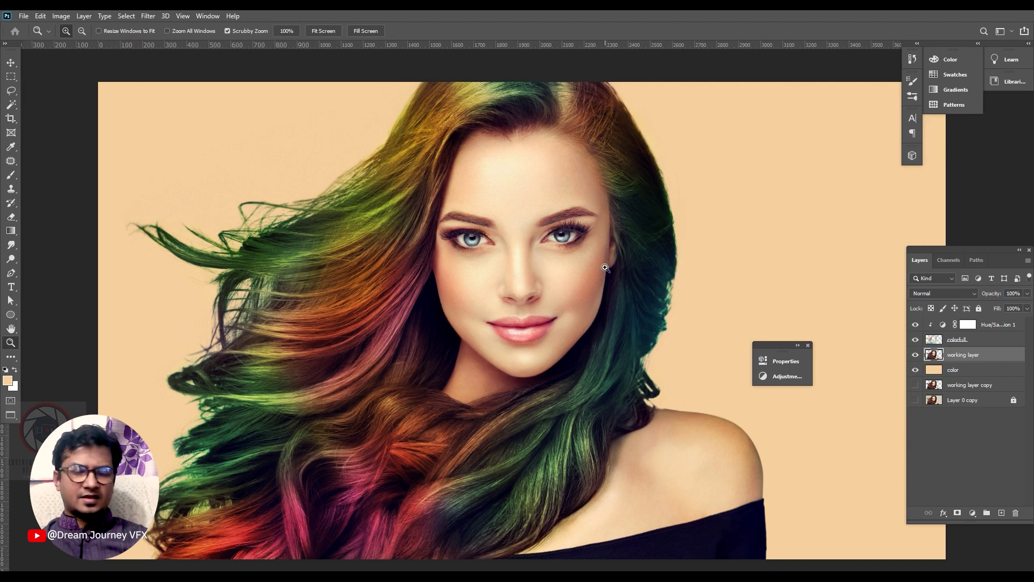
{"action": "key", "text": "s"}
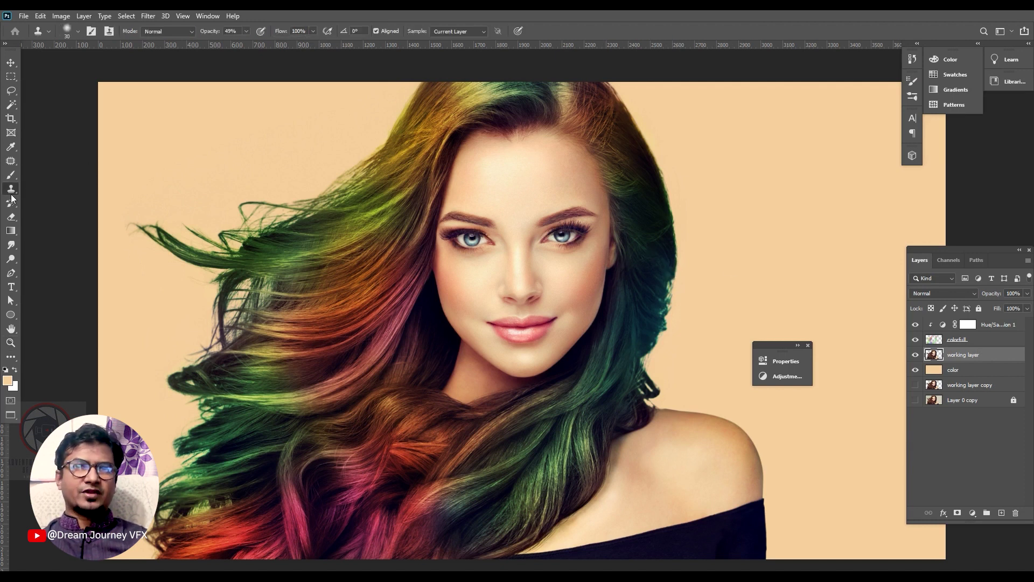
Clone over the hair edge right of the face within the woman's outline selection, then deselect.
{"action": "key", "text": "bracketright"}
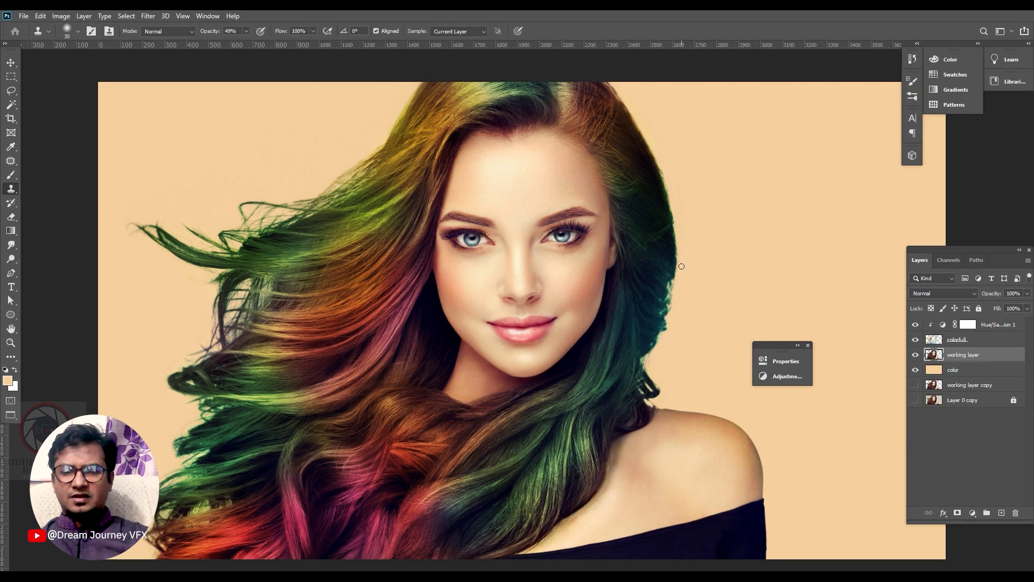
{"action": "key", "text": "bracketright"}
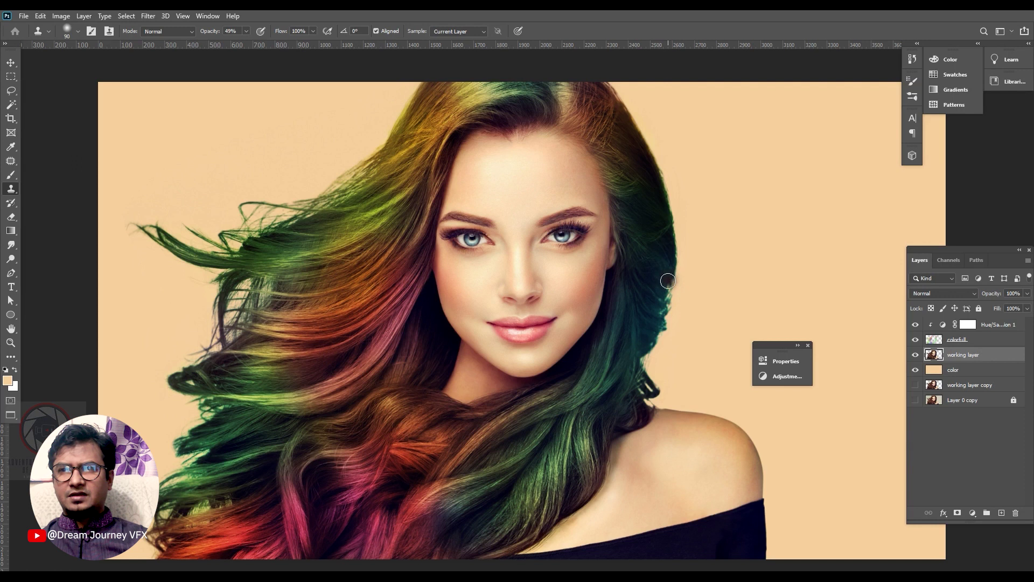
{"action": "left_click", "coordinate": [936, 357], "text": "ctrl"}
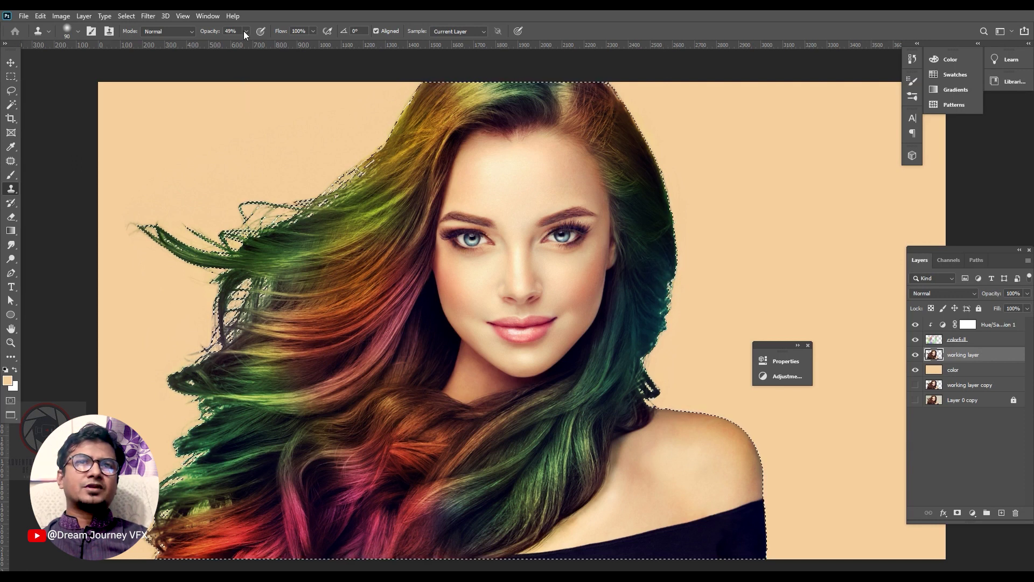
{"action": "left_click_drag", "start_coordinate": [664, 284], "coordinate": [664, 309]}
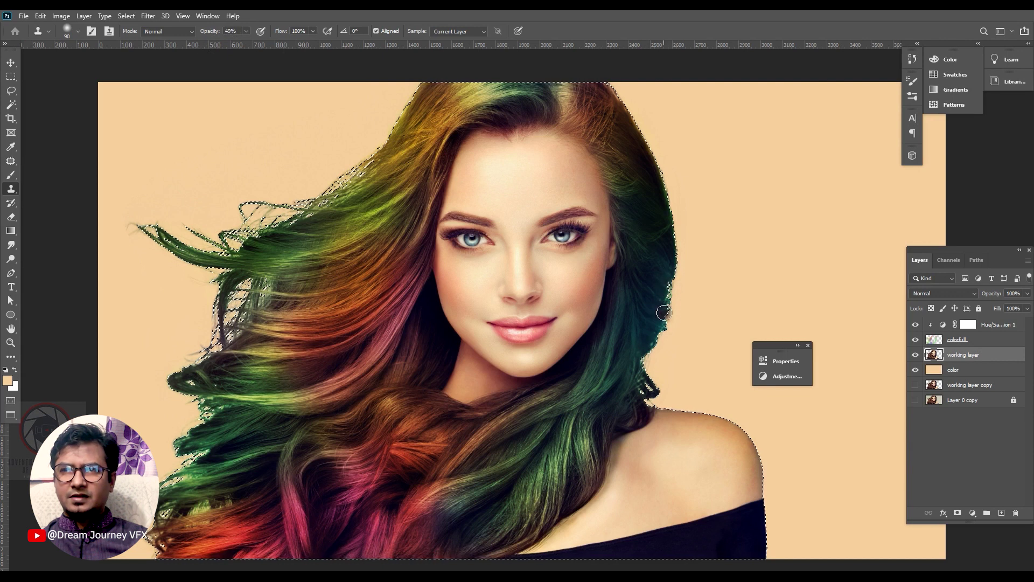
{"action": "key", "text": "ctrl+d"}
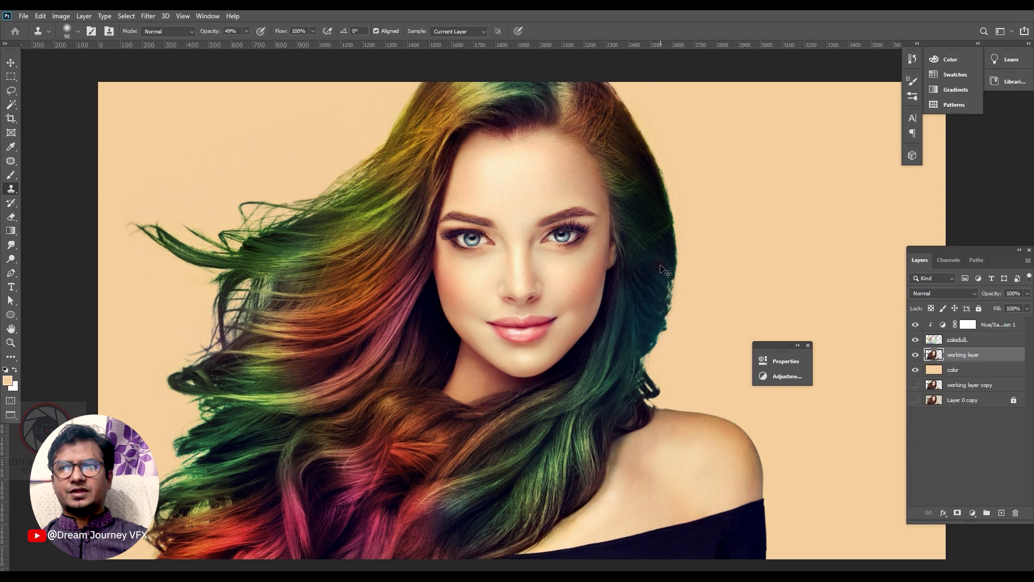
{"action": "scroll", "coordinate": [664, 269], "scroll_direction": "down", "scroll_amount": 1}
{"action": "scroll", "coordinate": [660, 271], "scroll_direction": "down", "scroll_amount": 4}
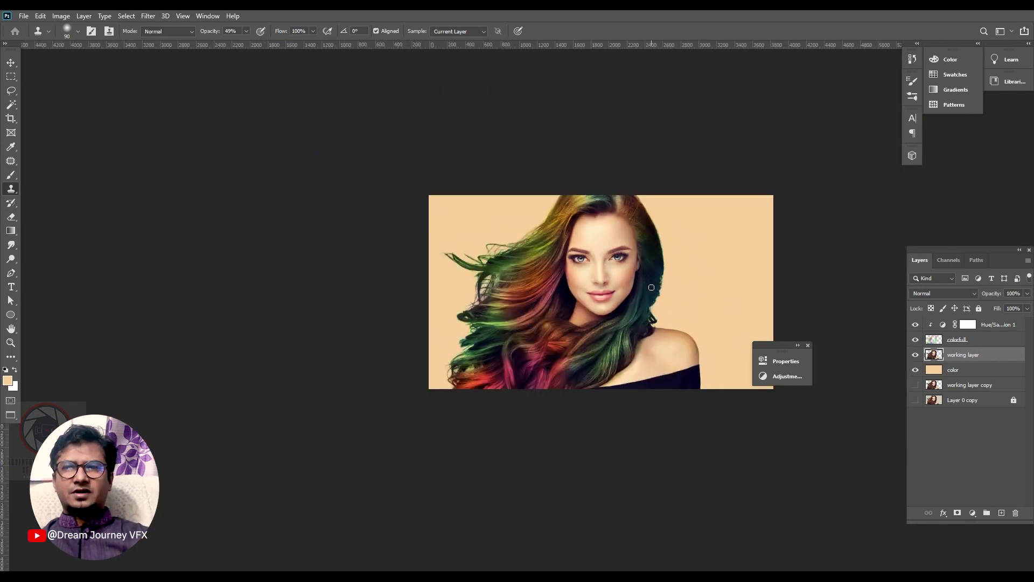
{"action": "scroll", "coordinate": [628, 318], "scroll_direction": "up", "scroll_amount": 2}
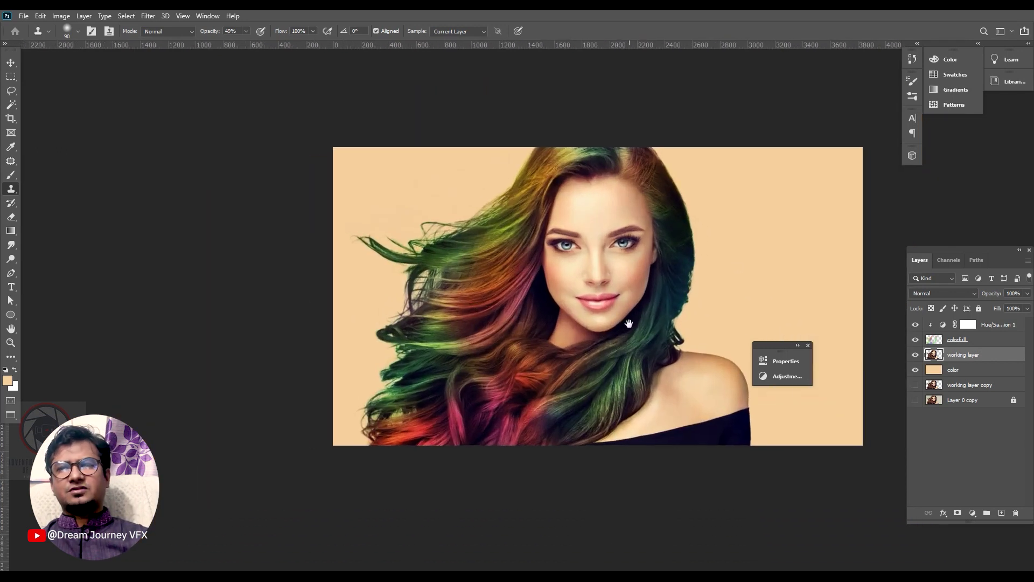
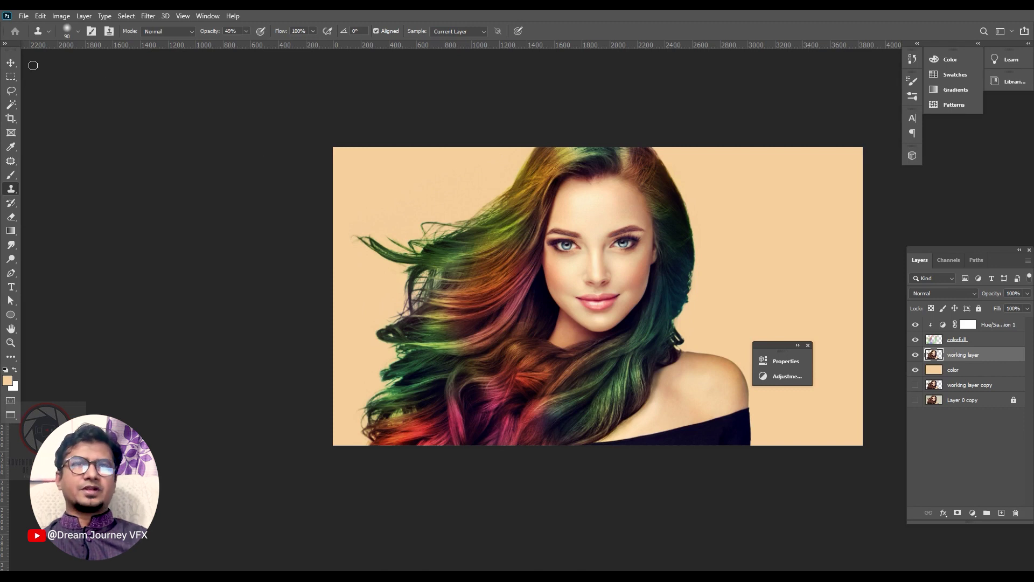
Open the Backround blue-white wood plank texture image as a new document.
{"action": "left_click", "coordinate": [25, 15]}
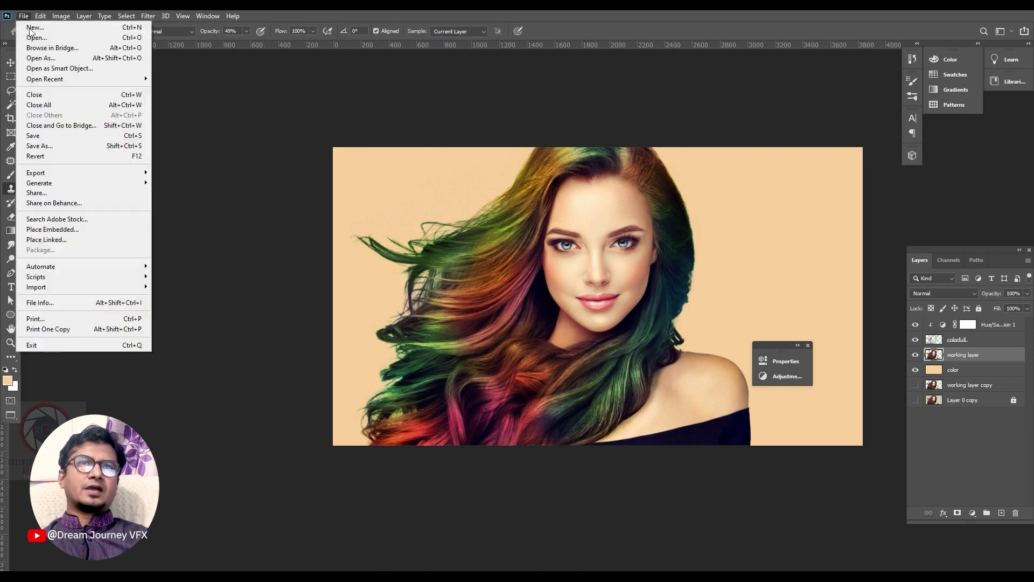
{"action": "left_click", "coordinate": [43, 39]}
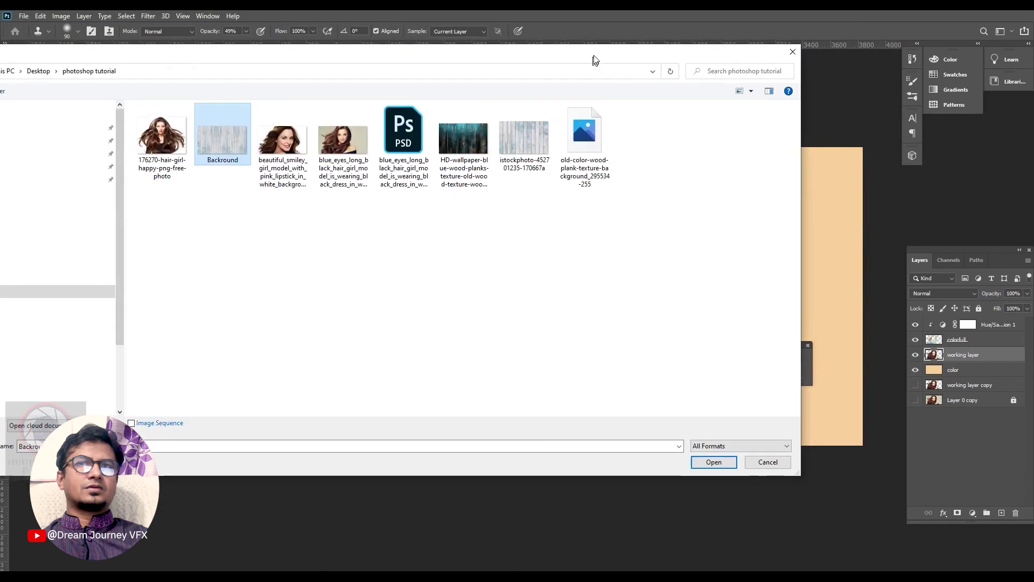
{"action": "left_click", "coordinate": [714, 461]}
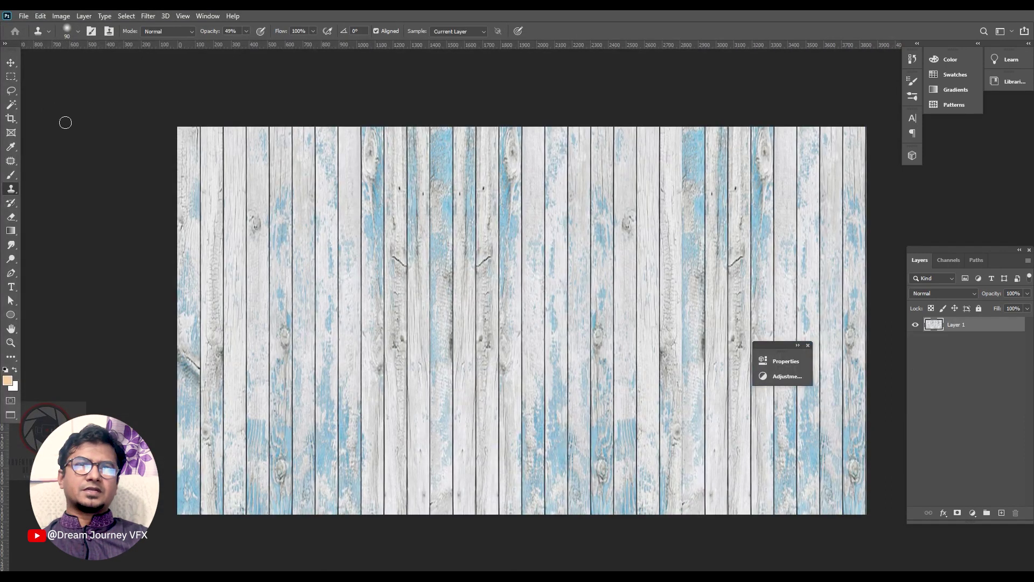
Cut the entire wood texture and paste it into the rainbow-hair portrait as Layer 1.
{"action": "left_click", "coordinate": [16, 64]}
{"action": "key", "text": "ctrl+a"}
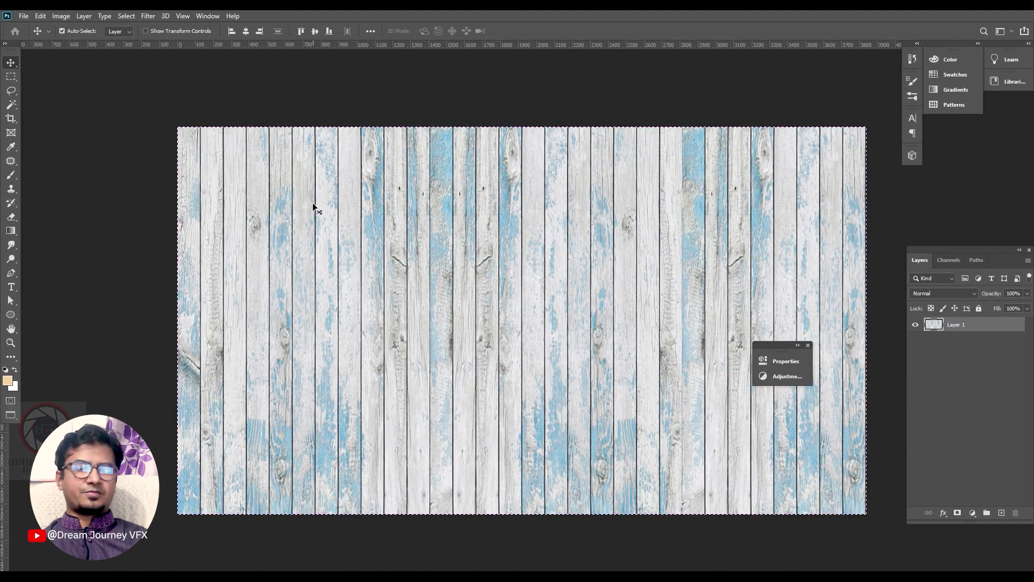
{"action": "key", "text": "ctrl"}
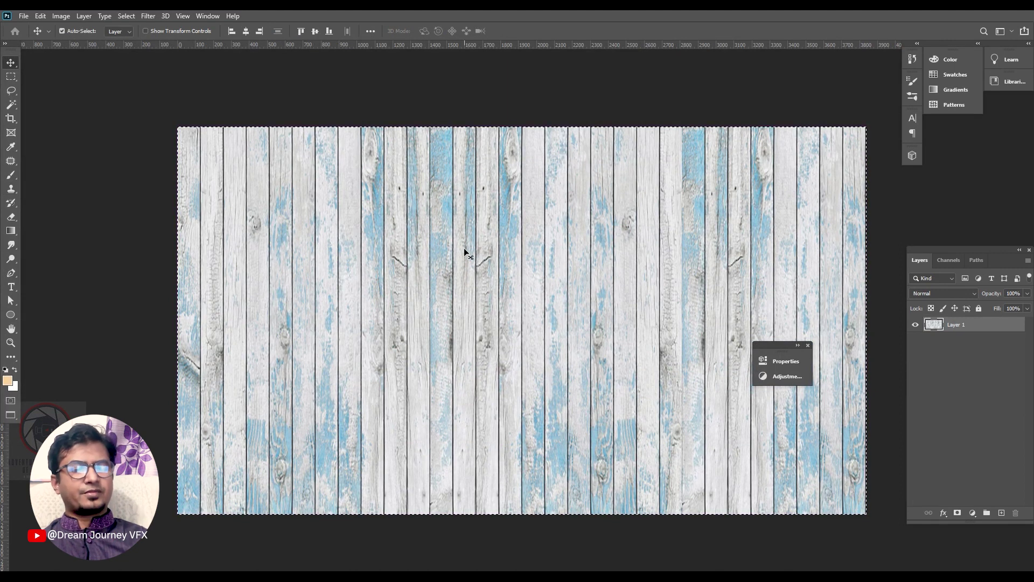
{"action": "key", "text": "ctrl+x"}
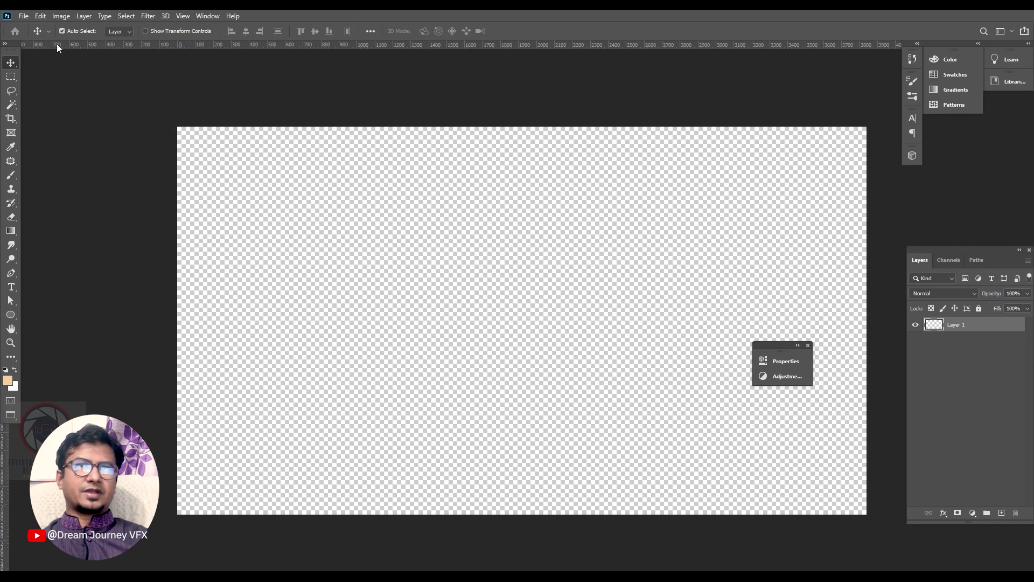
{"action": "key", "text": "f"}
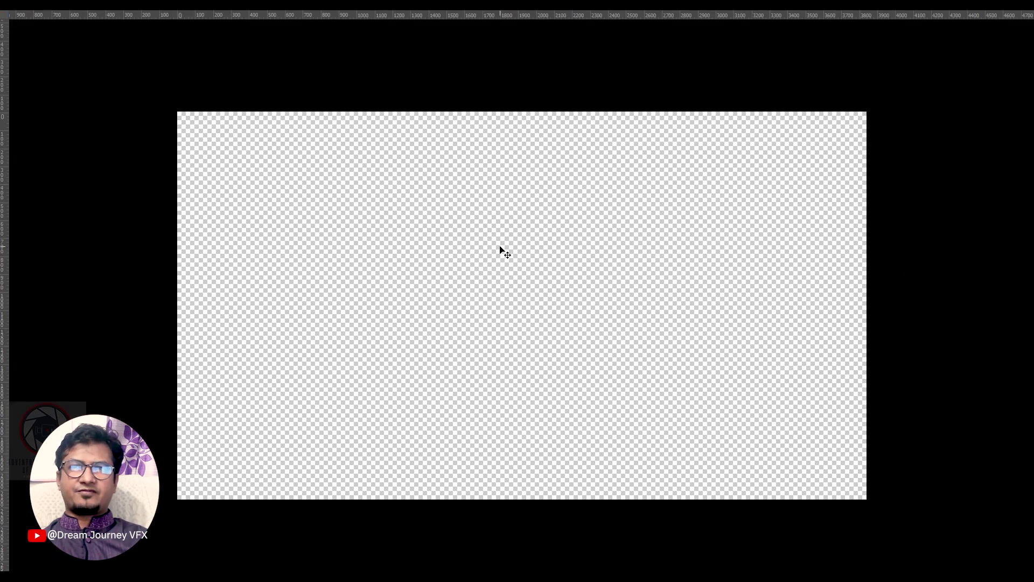
{"action": "key", "text": "f"}
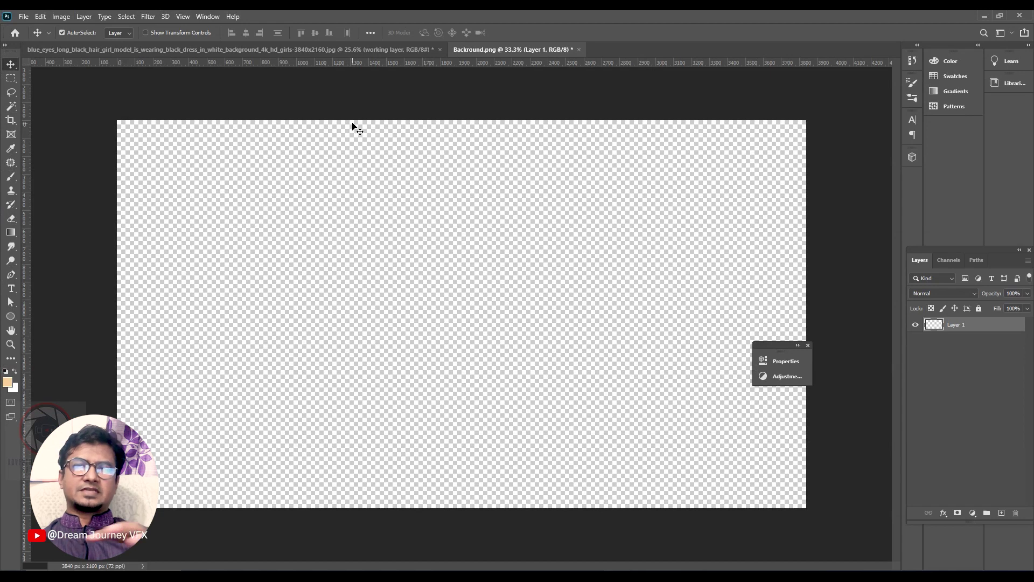
{"action": "left_click", "coordinate": [284, 49]}
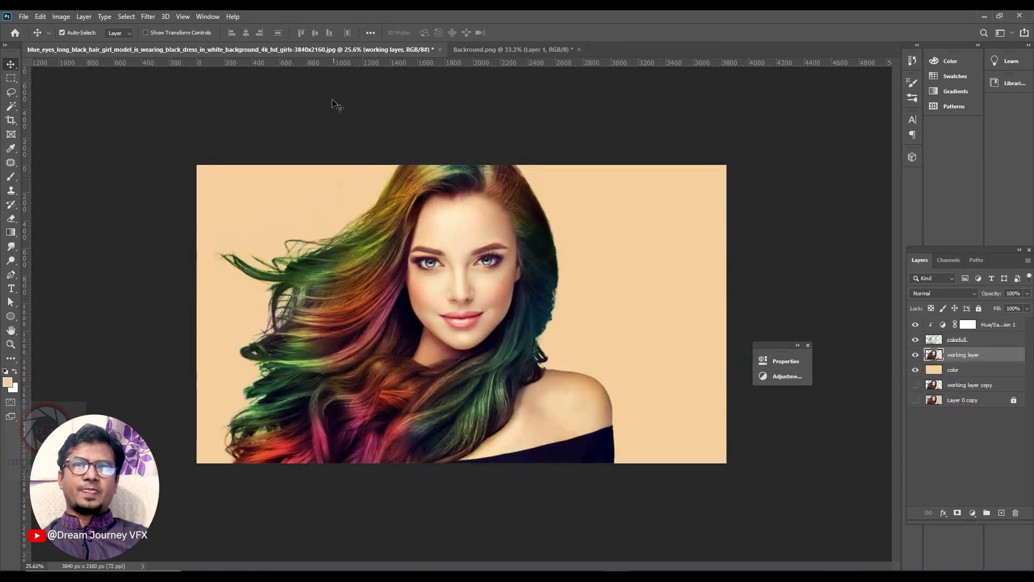
{"action": "key", "text": "ctrl+v"}
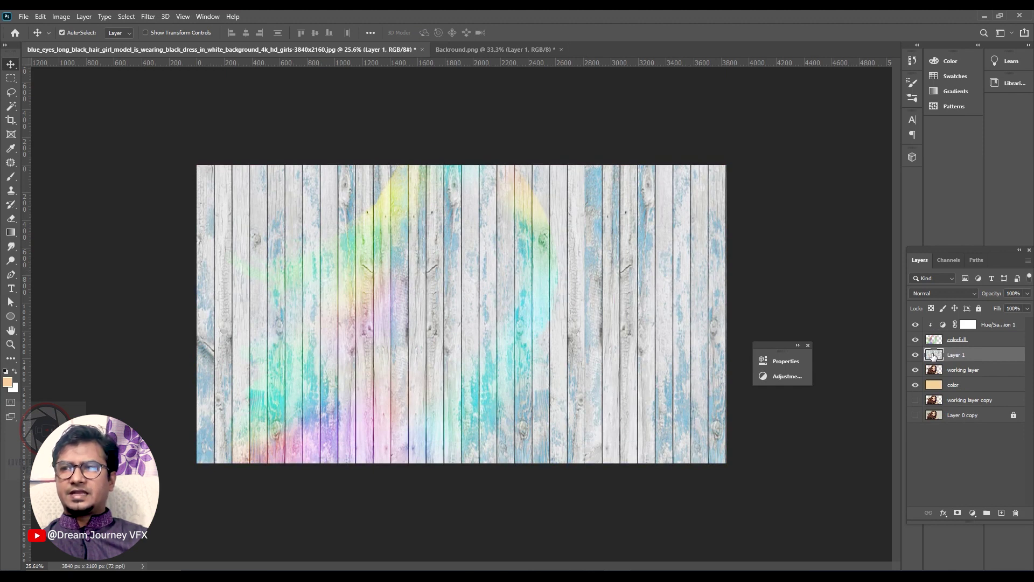
Move Layer 1 (wood planks) below the working layer so the woman shows in front.
{"action": "mouse_move", "coordinate": [936, 357]}
{"action": "left_mouse_down"}
{"action": "mouse_move", "coordinate": [944, 380]}
{"action": "mouse_move", "coordinate": [949, 373]}
{"action": "left_mouse_up"}
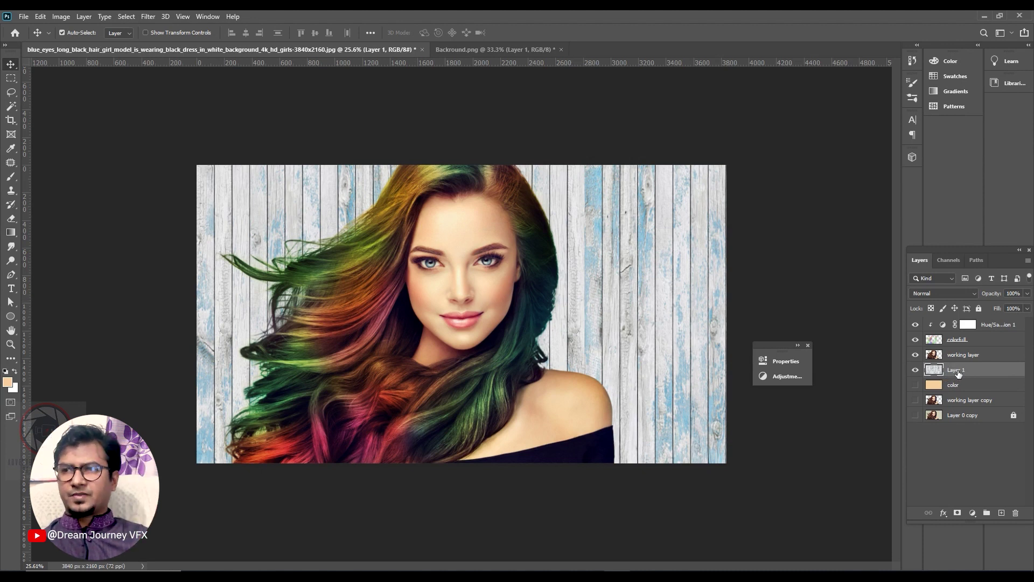
{"action": "right_click", "coordinate": [957, 370]}
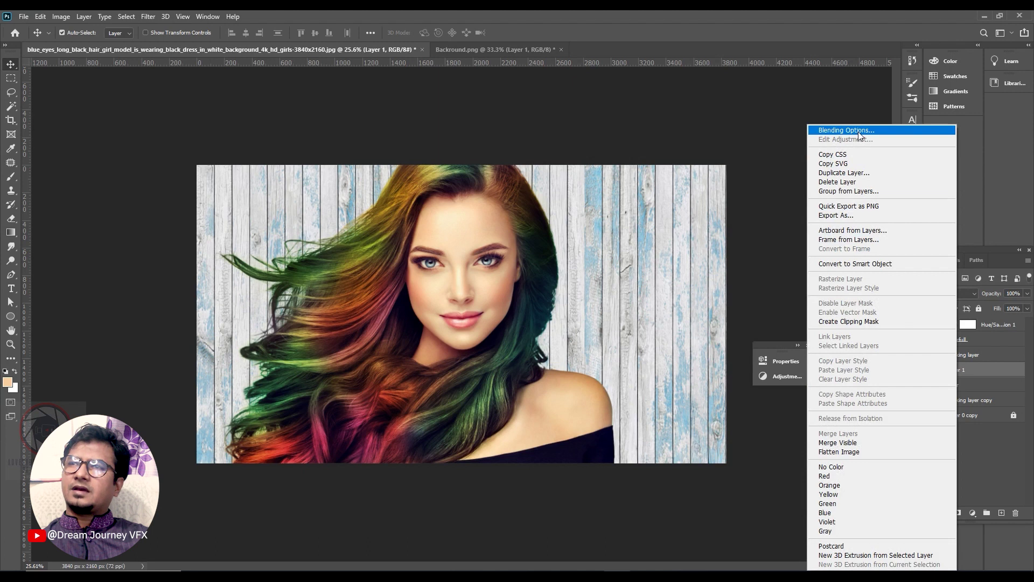
Convert the wood layer to a smart object, scale it to about 170%, and shift it left.
{"action": "left_click", "coordinate": [855, 264]}
{"action": "key", "text": "ctrl+t"}
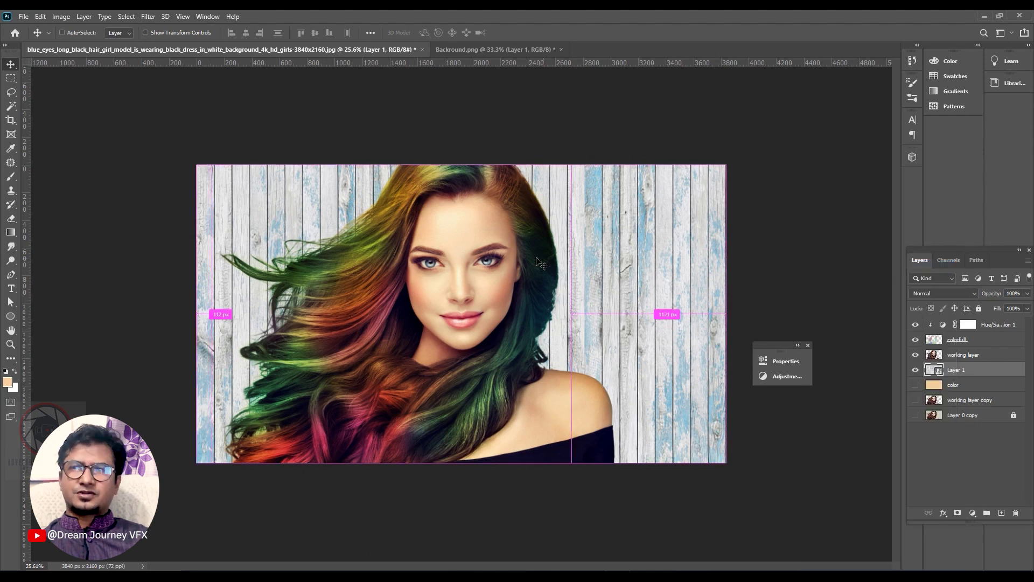
{"action": "key", "text": "ctrl+minus"}
{"action": "key", "text": "ctrl+minus"}
{"action": "key", "text": "ctrl+minus"}
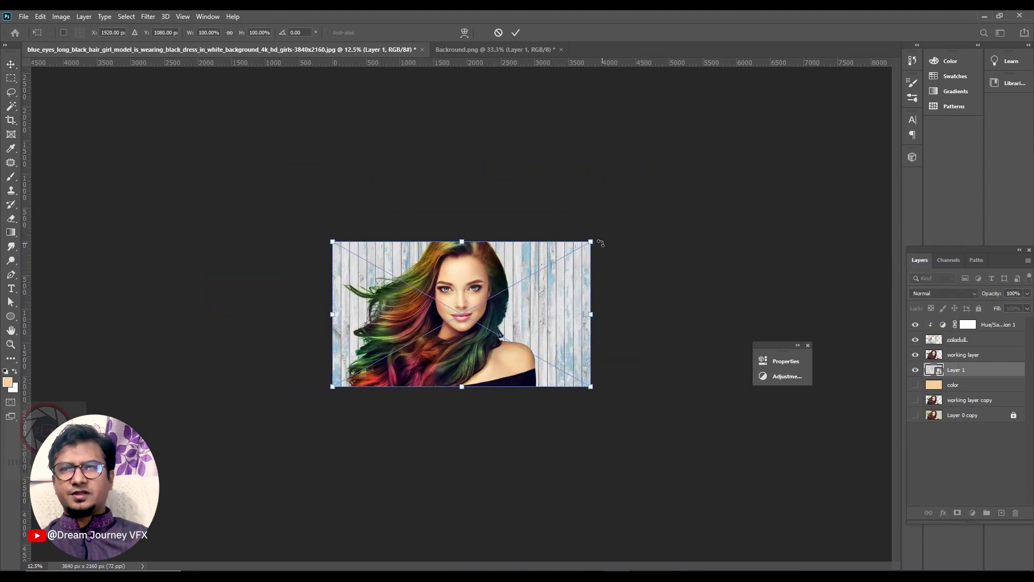
{"action": "left_click_drag", "start_coordinate": [590, 242], "coordinate": [771, 134]}
{"action": "left_click_drag", "start_coordinate": [554, 308], "coordinate": [500, 313]}
{"action": "key", "text": "Return"}
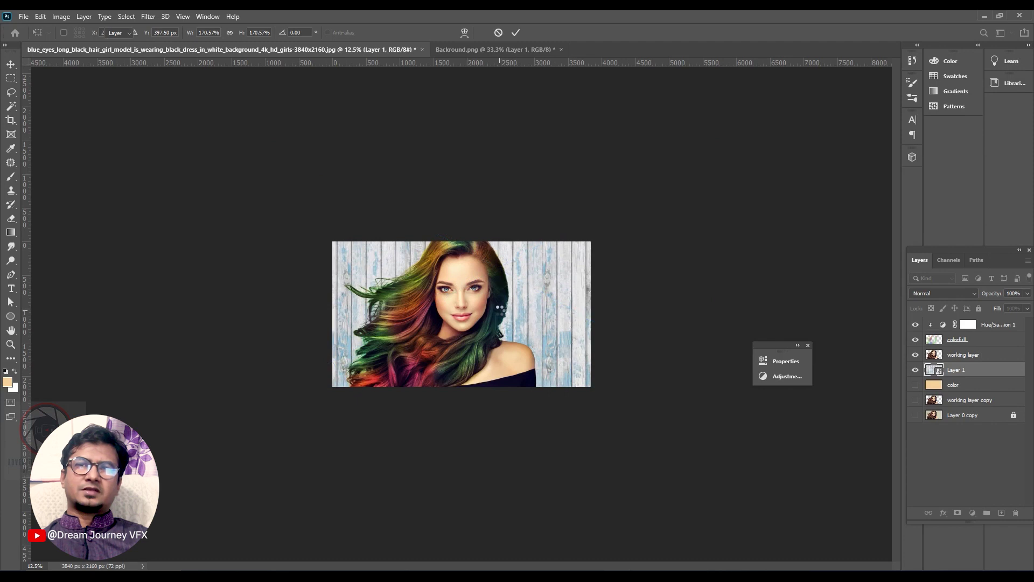
{"action": "key", "text": "ctrl+plus"}
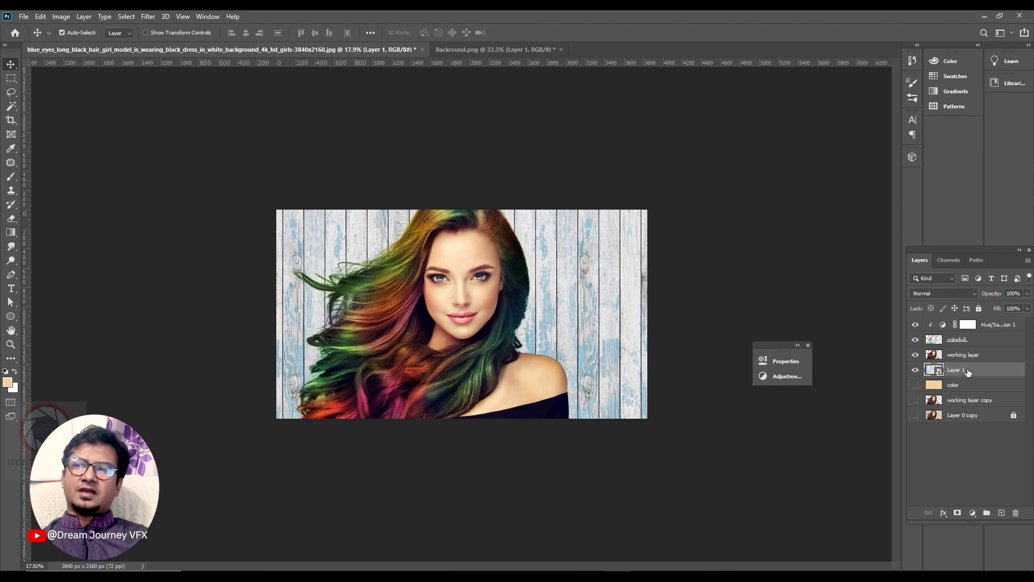
Apply a Gaussian Blur of about 29 pixels radius to the wood layer.
{"action": "left_click", "coordinate": [148, 16]}
{"action": "mouse_move", "coordinate": [154, 138]}
{"action": "left_click", "coordinate": [316, 179]}
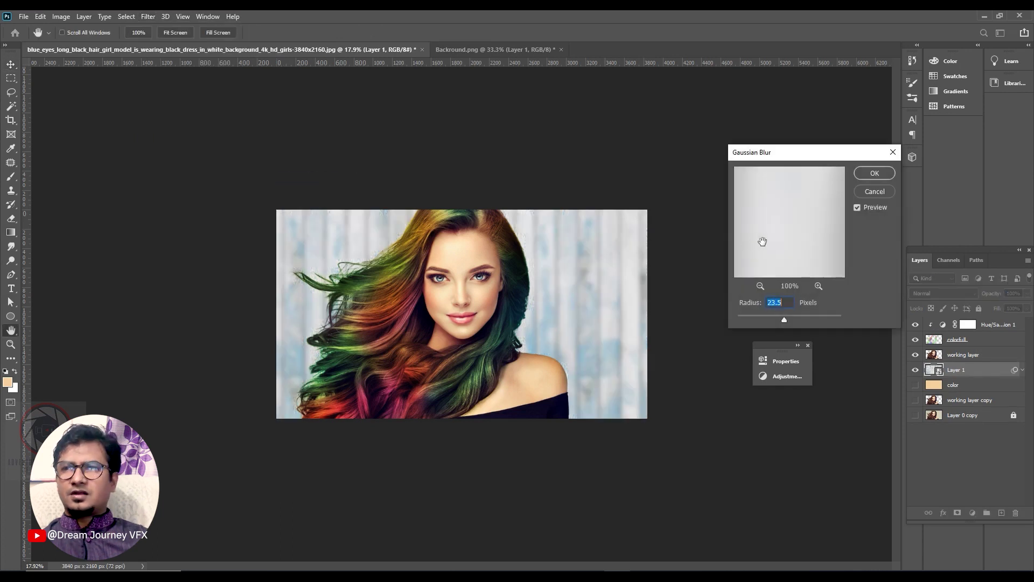
{"action": "left_click_drag", "start_coordinate": [782, 320], "coordinate": [787, 318]}
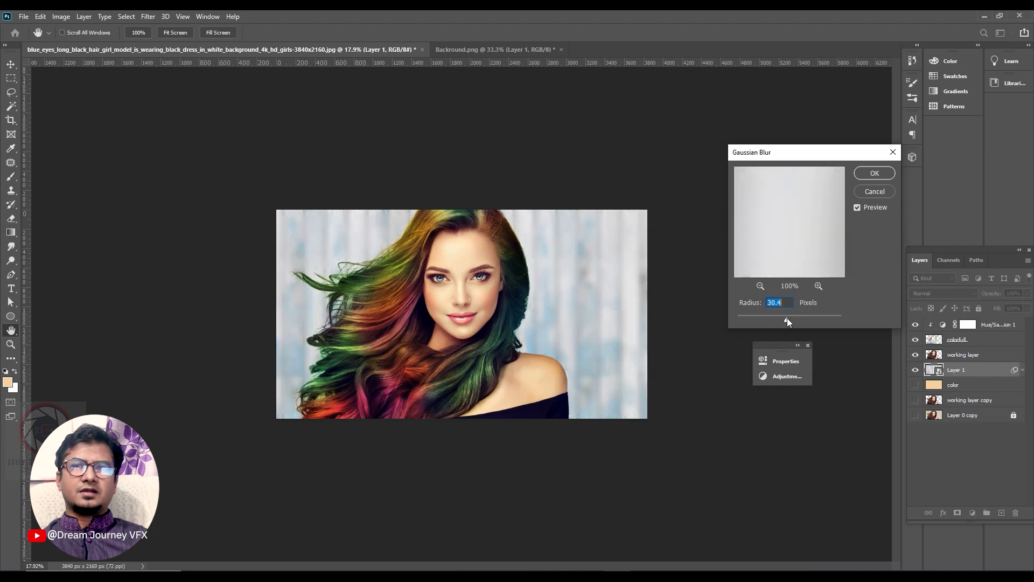
{"action": "left_click", "coordinate": [874, 173]}
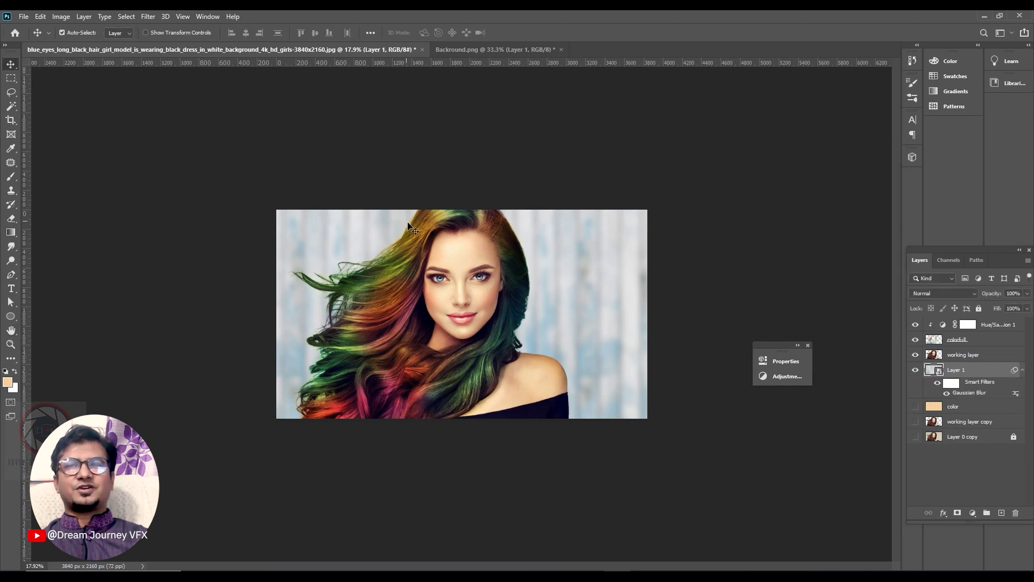
{"action": "left_click", "coordinate": [461, 312], "text": "ctrl"}
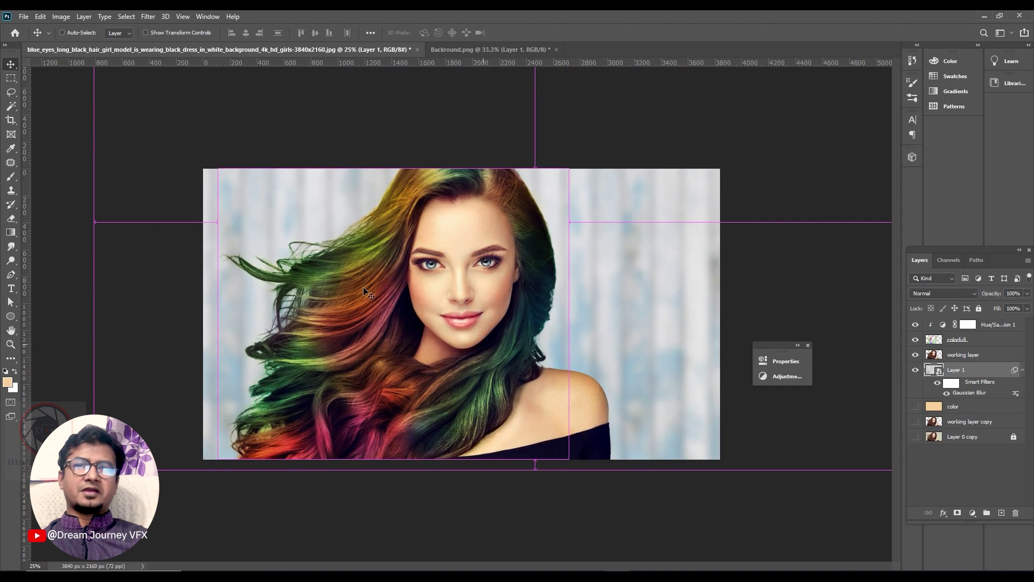